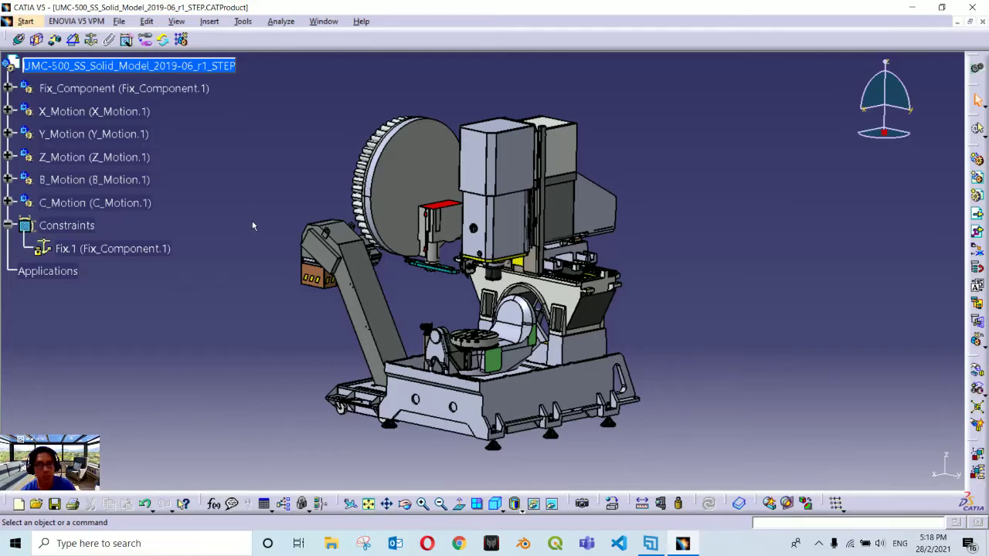
- Add a coincidence constraint between the B_Motion trunnion's rotation axis and the matching axis of the Fix_Component support
scroll(254, 219, "up", 3)
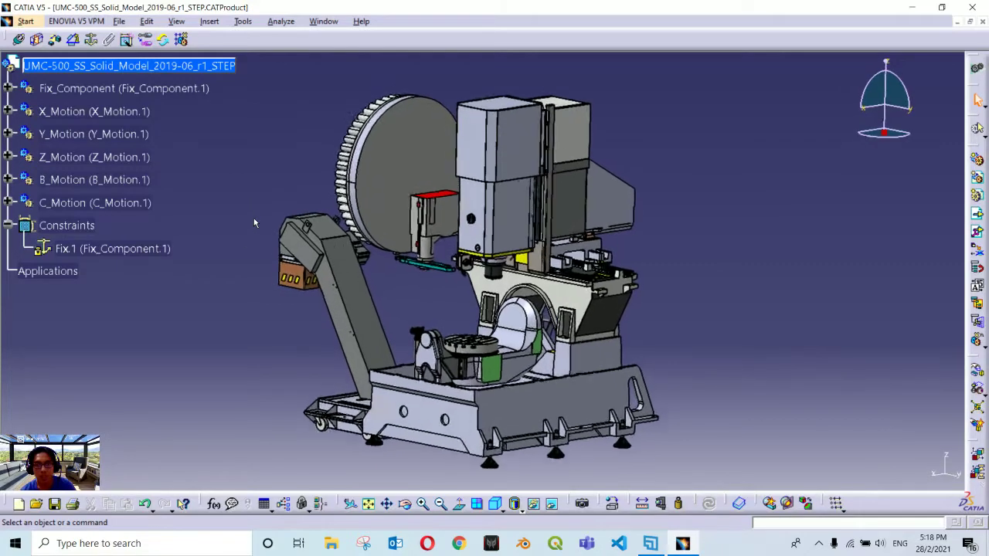
scroll(253, 222, "up", 5)
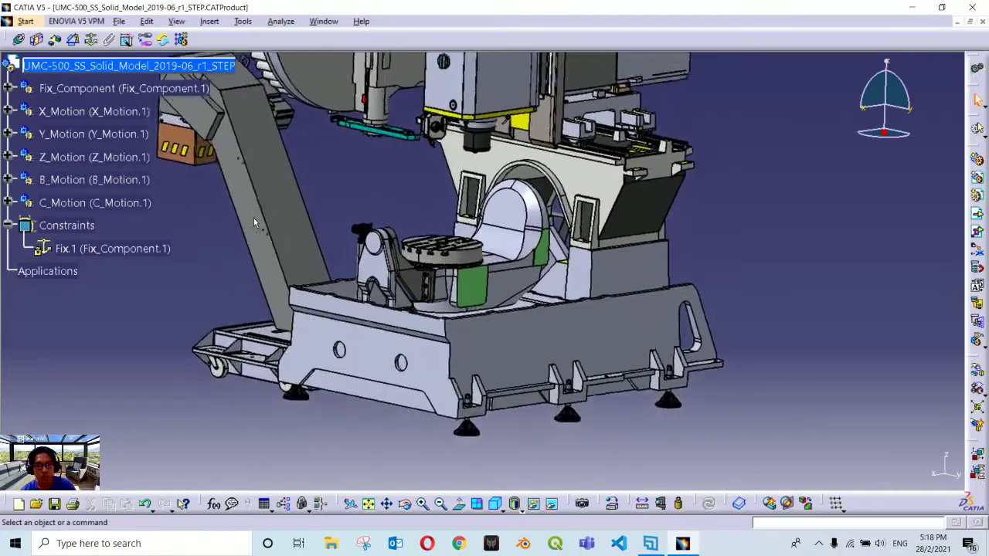
scroll(254, 222, "up", 5)
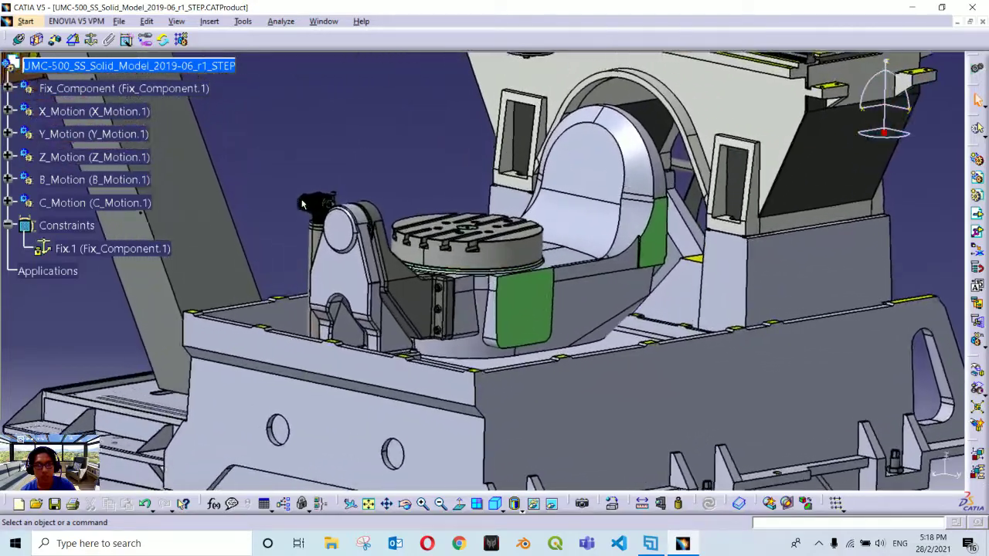
scroll(308, 204, "up", 3)
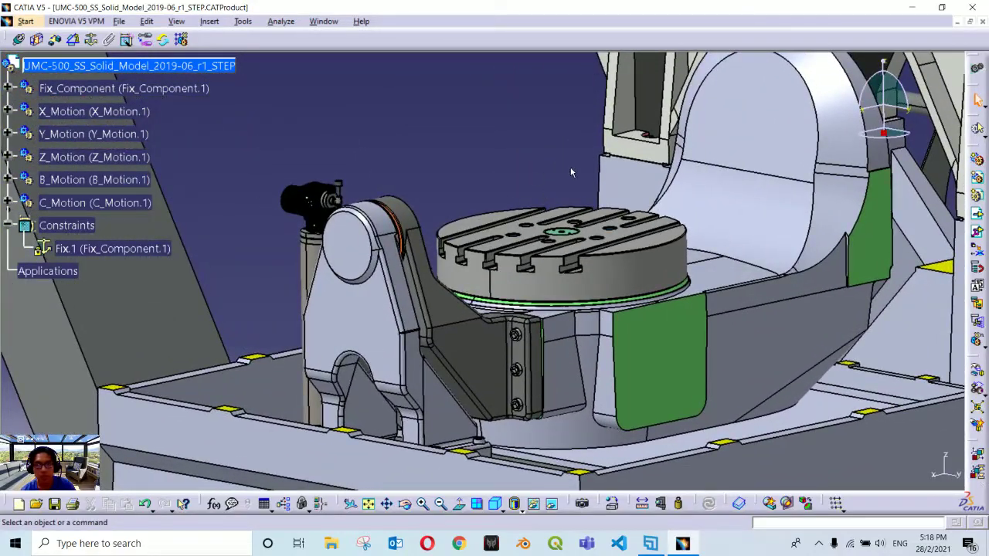
scroll(570, 169, "down", 2)
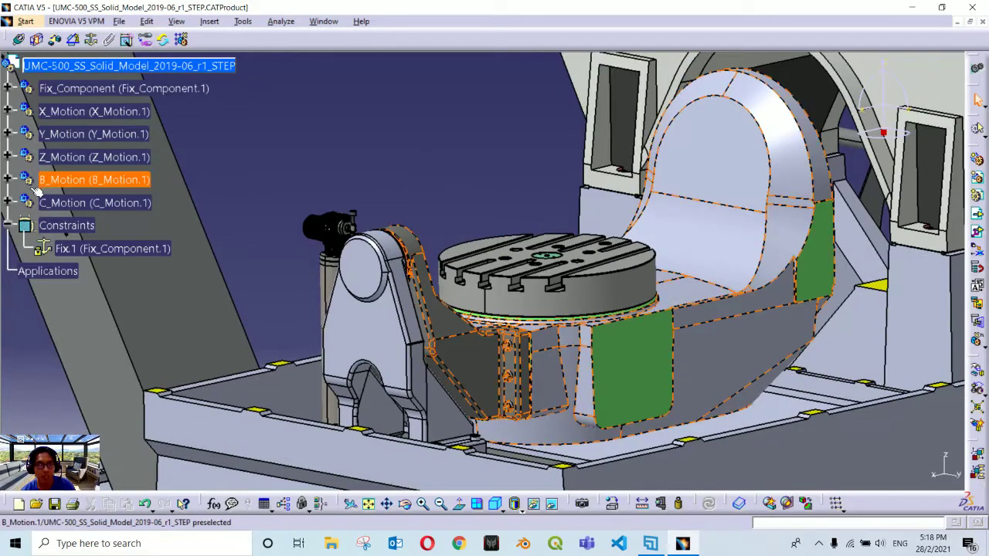
middle_click_drag(462, 146, 379, 150)
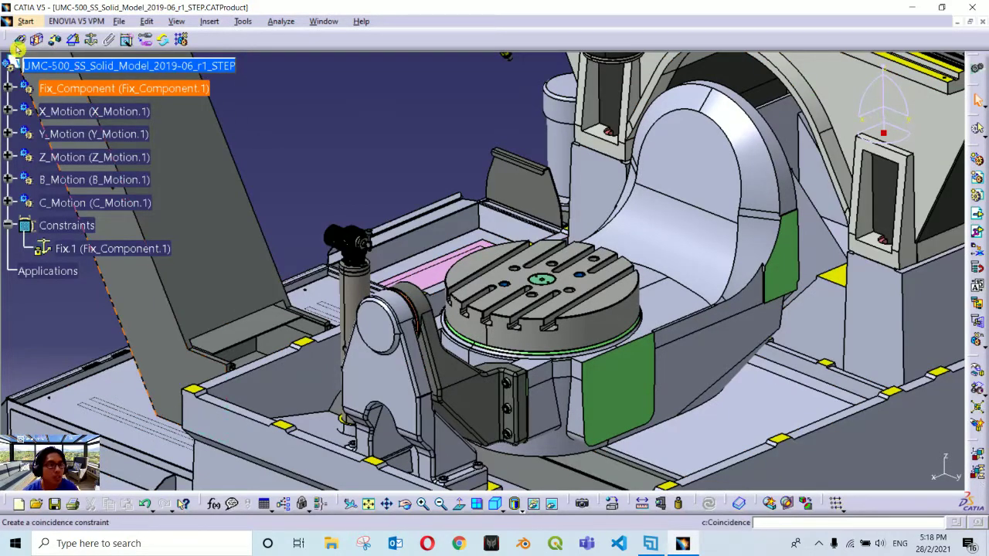
left_click(18, 47)
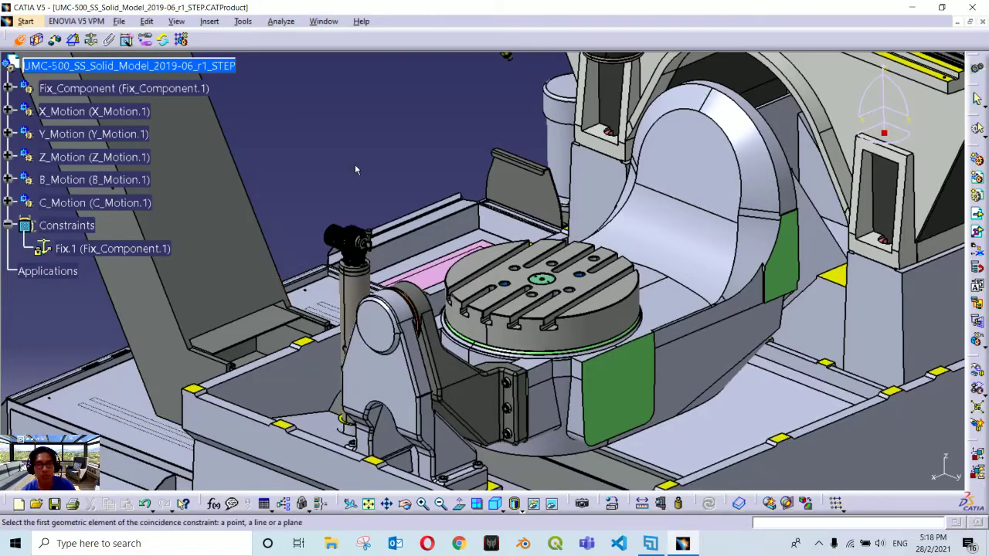
scroll(355, 166, "up", 5)
scroll(359, 169, "up", 5)
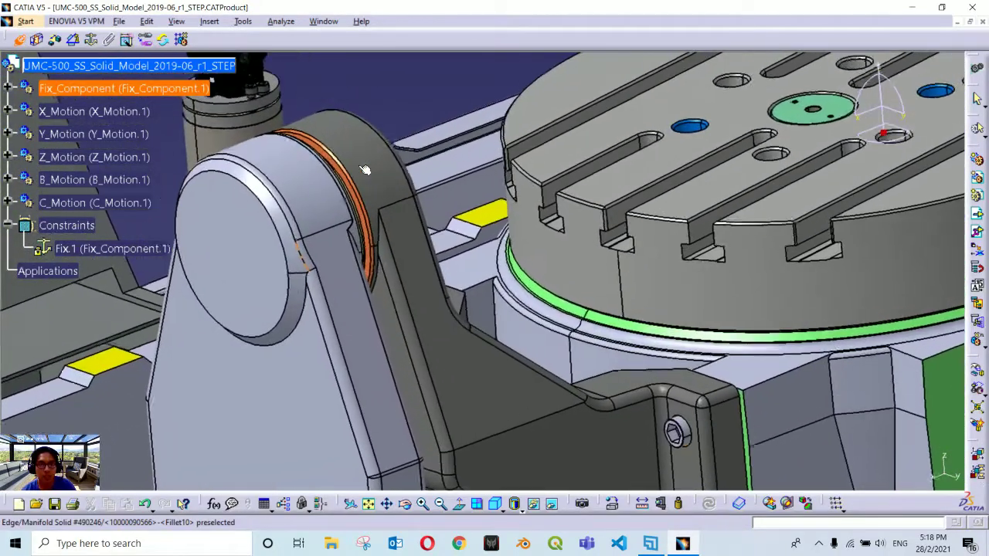
middle_click_drag(365, 170, 389, 170)
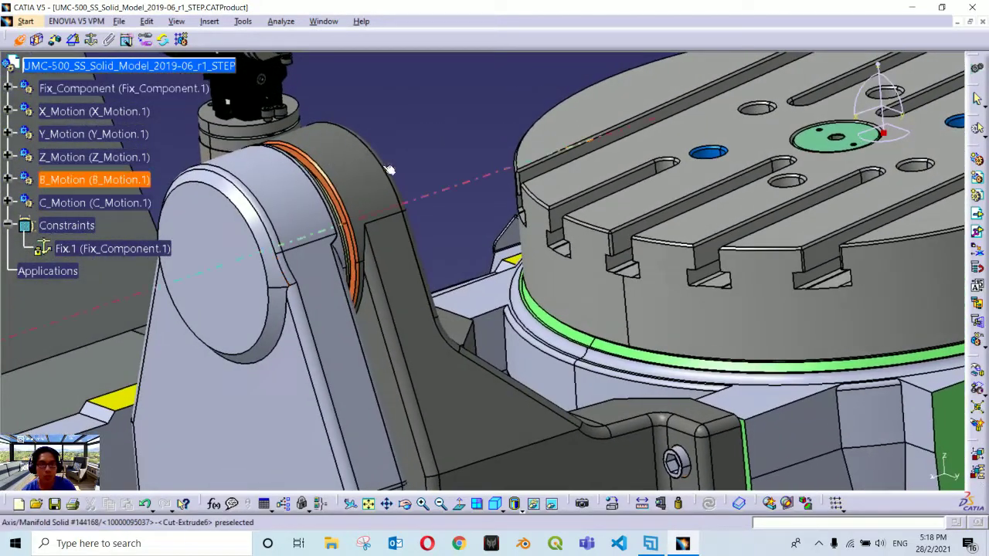
left_click(344, 155)
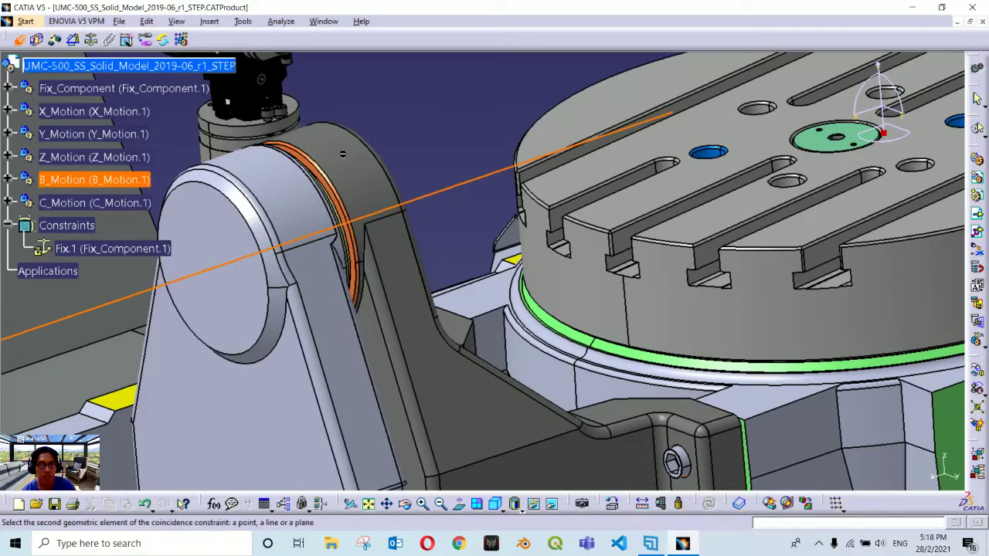
middle_click_drag(342, 153, 355, 204)
middle_click_drag(400, 311, 515, 325)
left_click(473, 318)
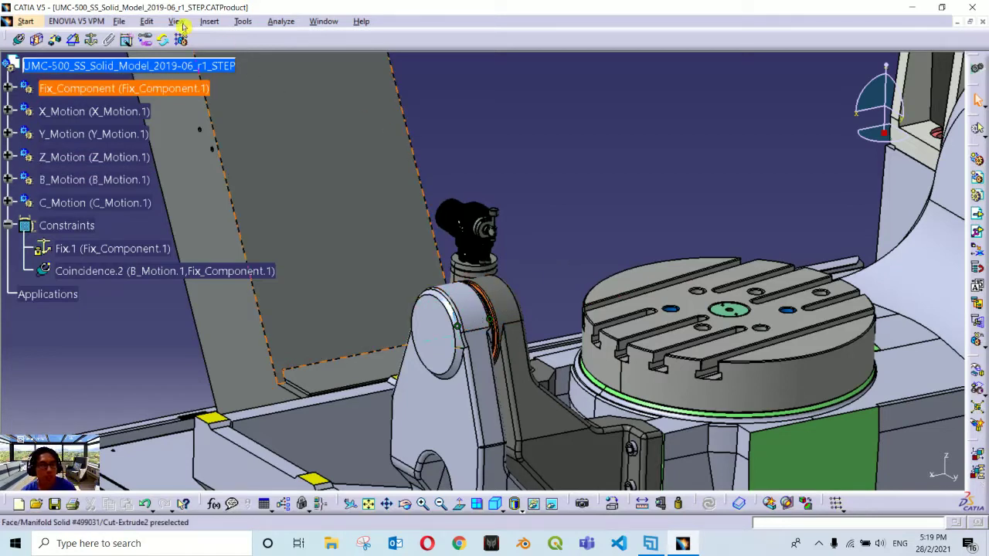
- Add an offset constraint between the B_Motion ring face and the facing Fix_Component ring face, keeping the proposed distance and Opposite orientation
left_click(72, 40)
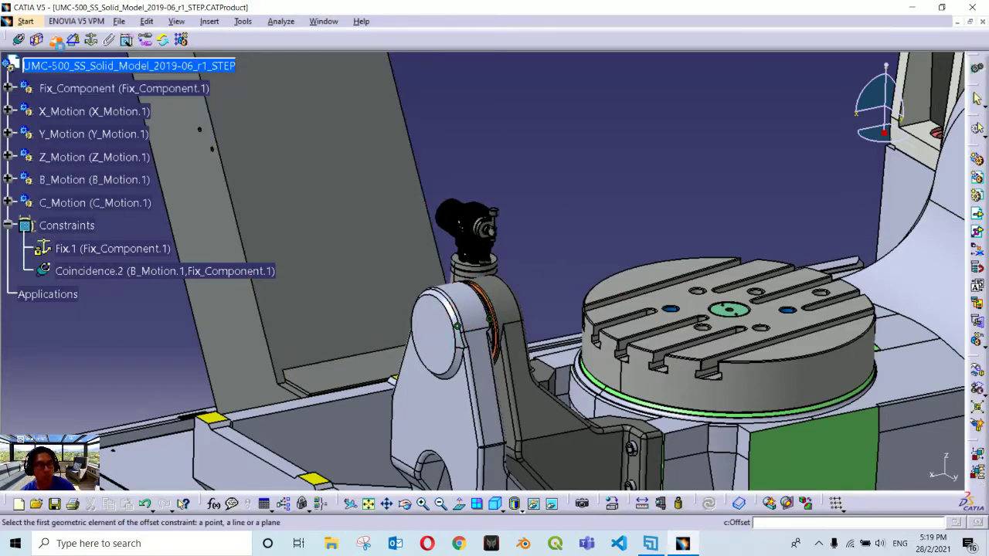
middle_click_drag(493, 340, 489, 224)
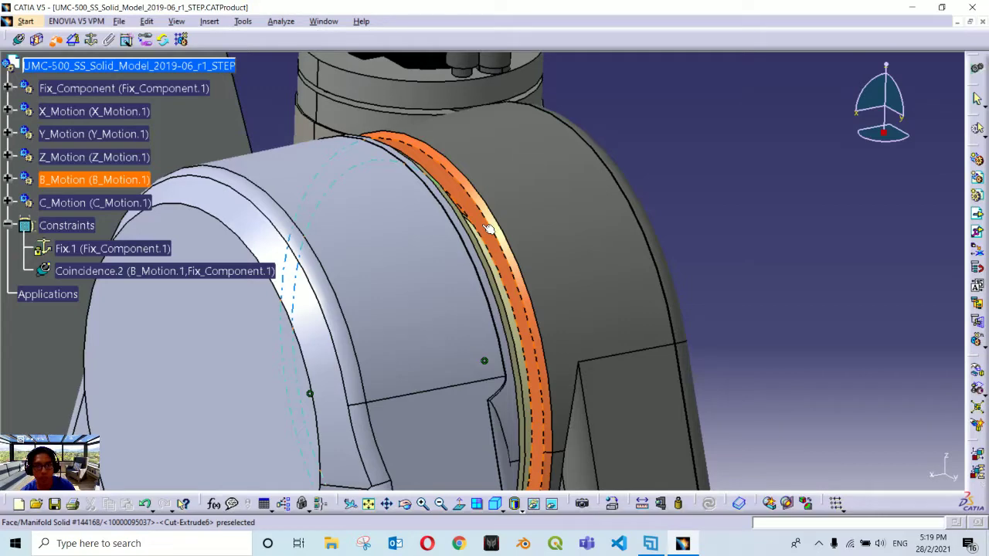
left_click(489, 228)
middle_click_drag(489, 228, 486, 222)
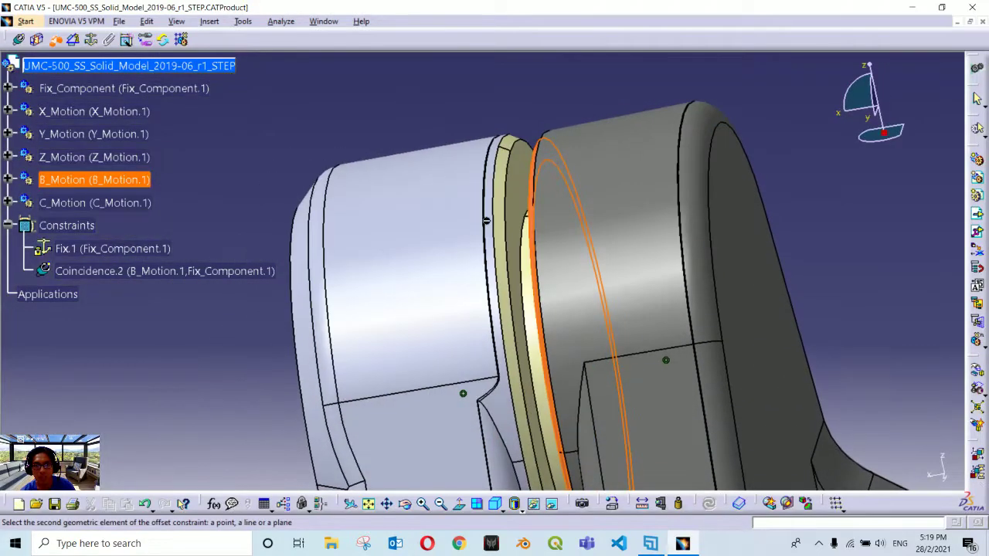
left_click(521, 200)
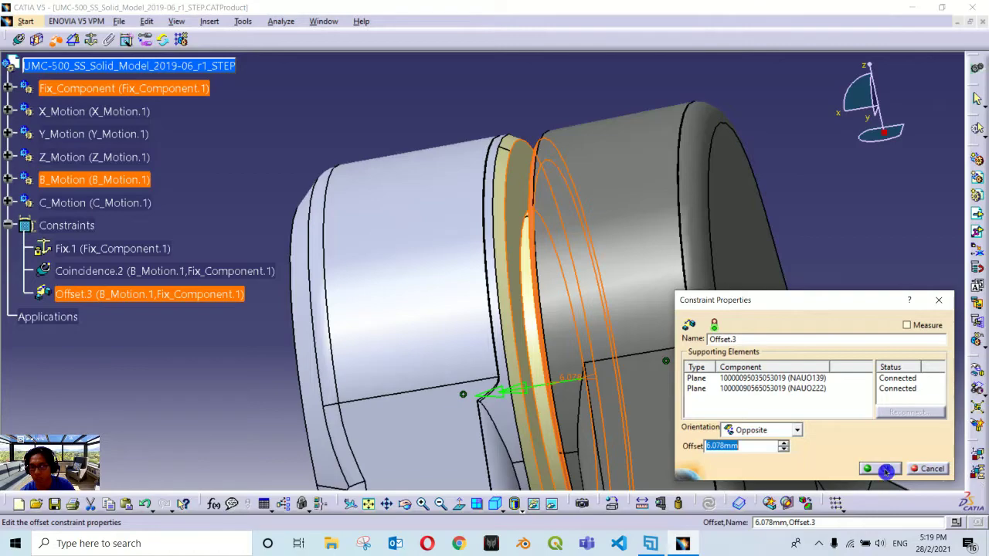
left_click(886, 470)
left_click(824, 234)
- Run the Component Degrees Of Freedom analysis on B_Motion
scroll(825, 237, "down", 5)
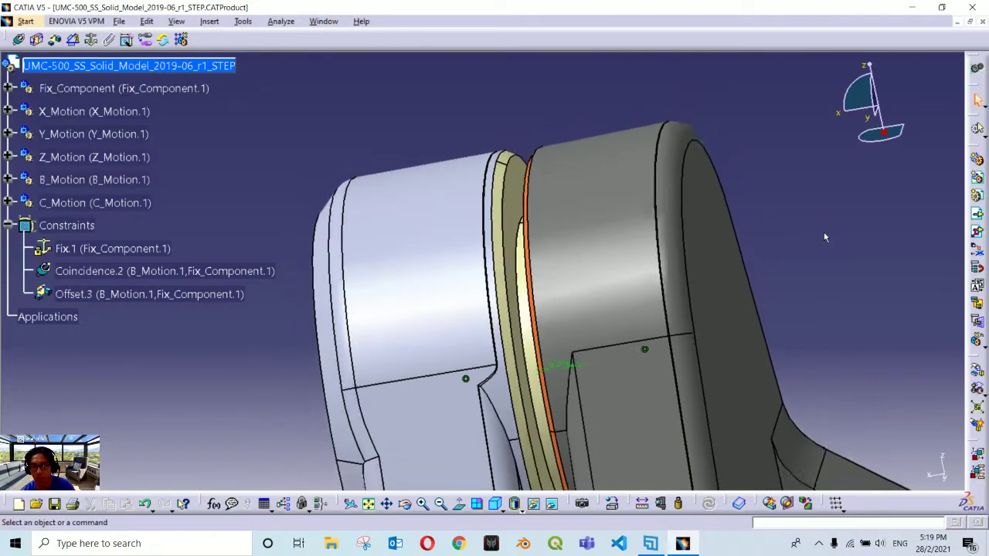
middle_click_drag(825, 239, 618, 252)
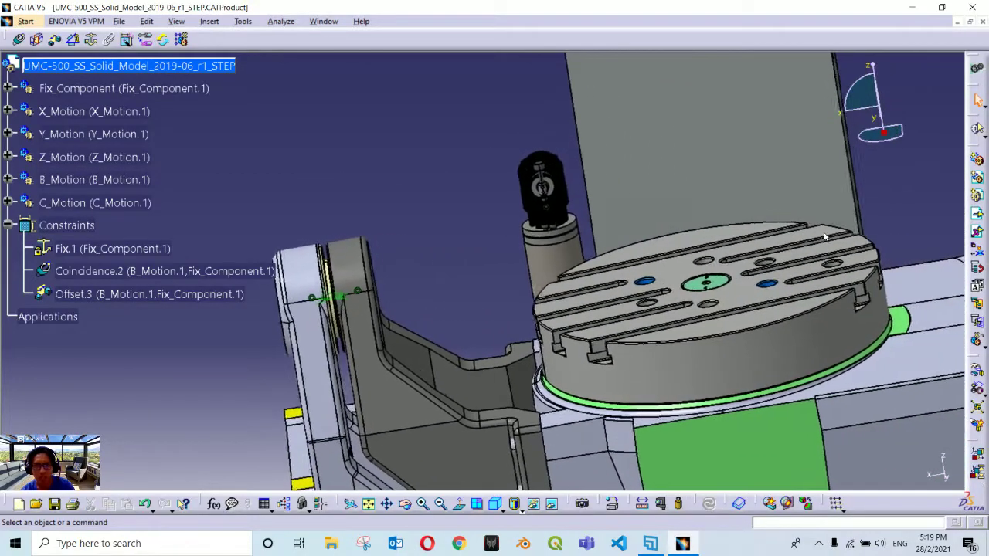
middle_click_drag(422, 249, 619, 180)
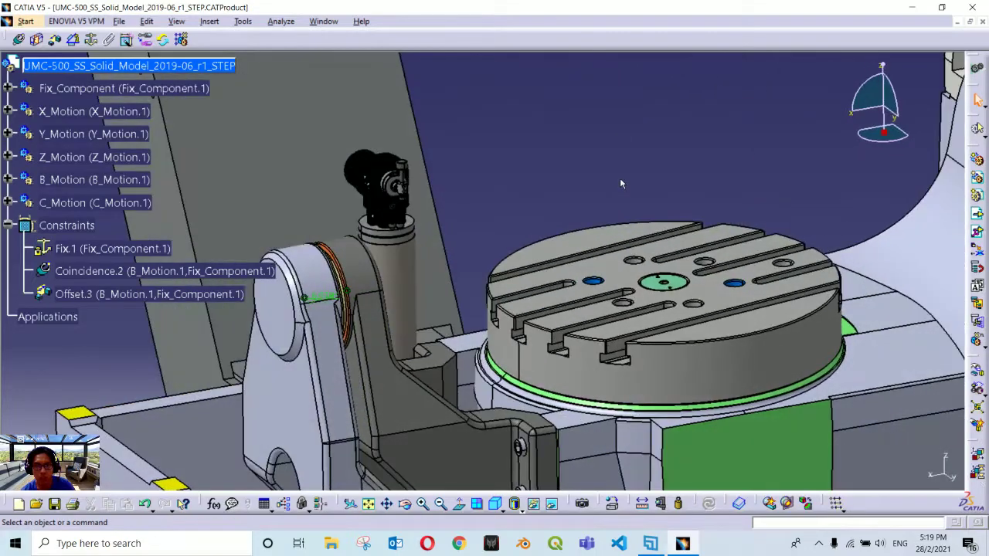
scroll(620, 179, "down", 6)
scroll(611, 195, "up", 8)
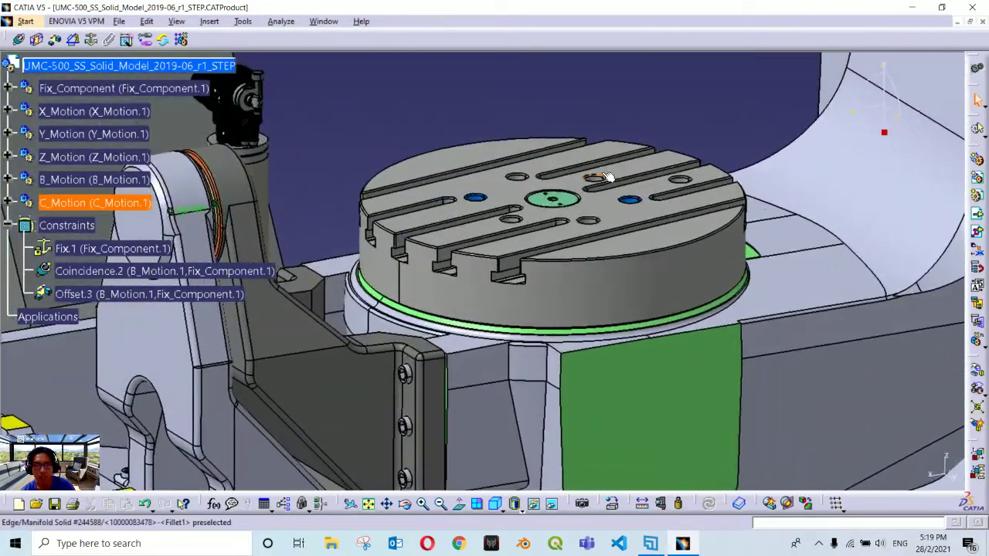
scroll(597, 179, "down", 5)
middle_click_drag(726, 204, 652, 189)
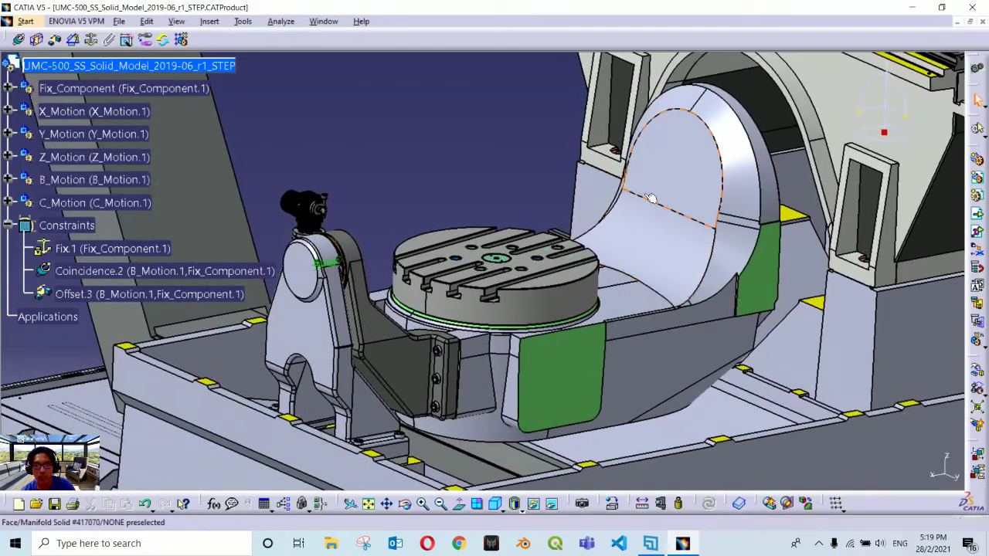
right_click(98, 181)
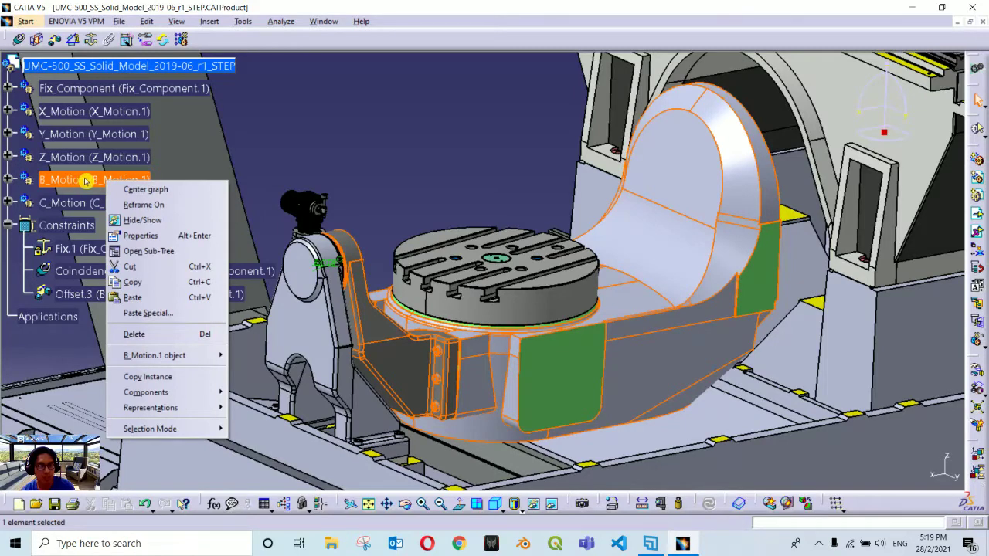
mouse_move(202, 363)
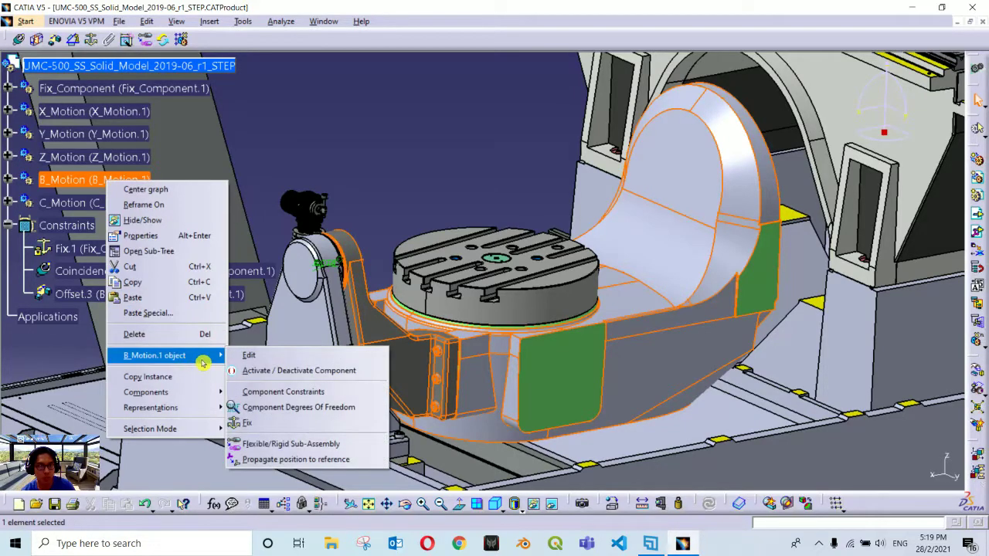
left_click(355, 407)
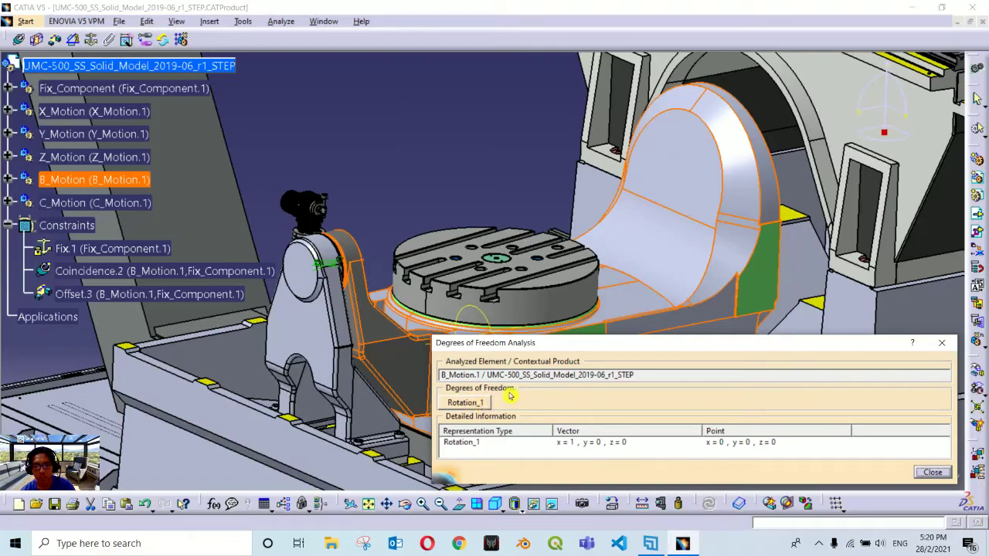
- Highlight Rotation_1 on the model, examine its rotation direction, and close the degrees of freedom analysis
scroll(508, 399, "down", 5)
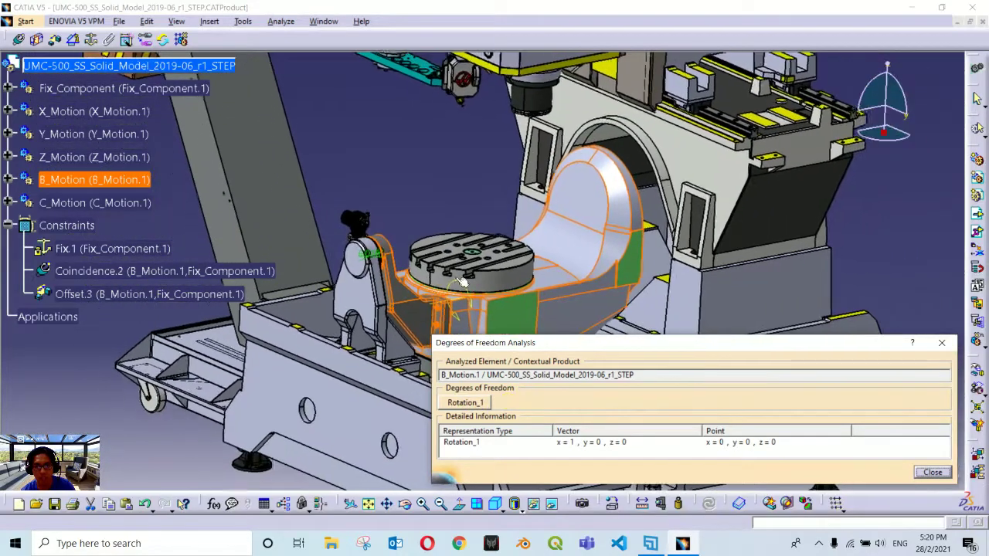
middle_click_drag(462, 283, 390, 294)
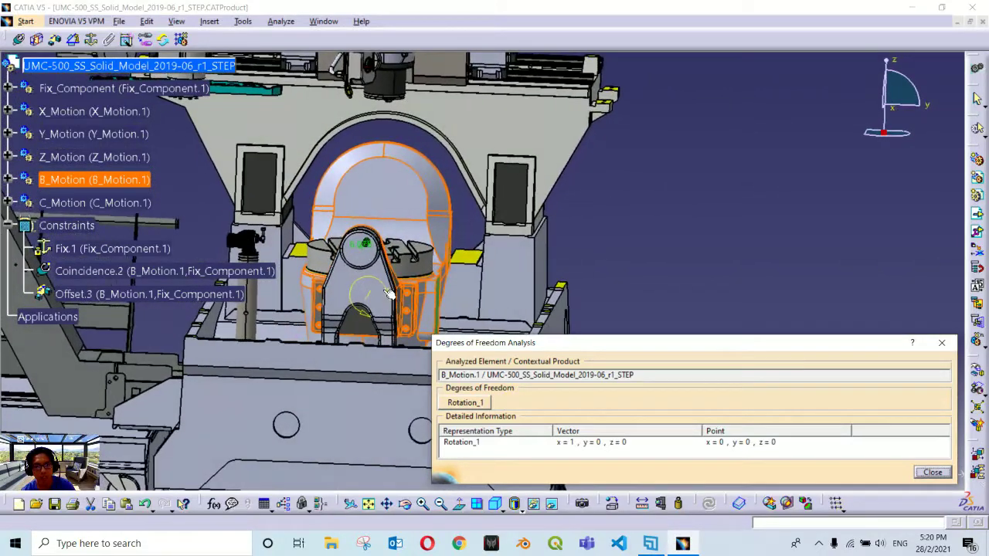
left_click(475, 402)
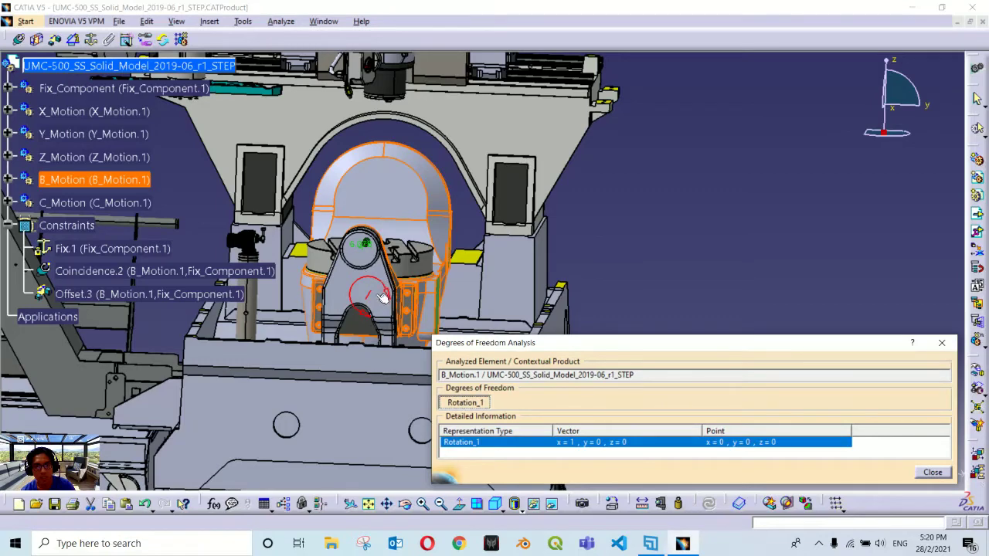
middle_click_drag(382, 298, 407, 294)
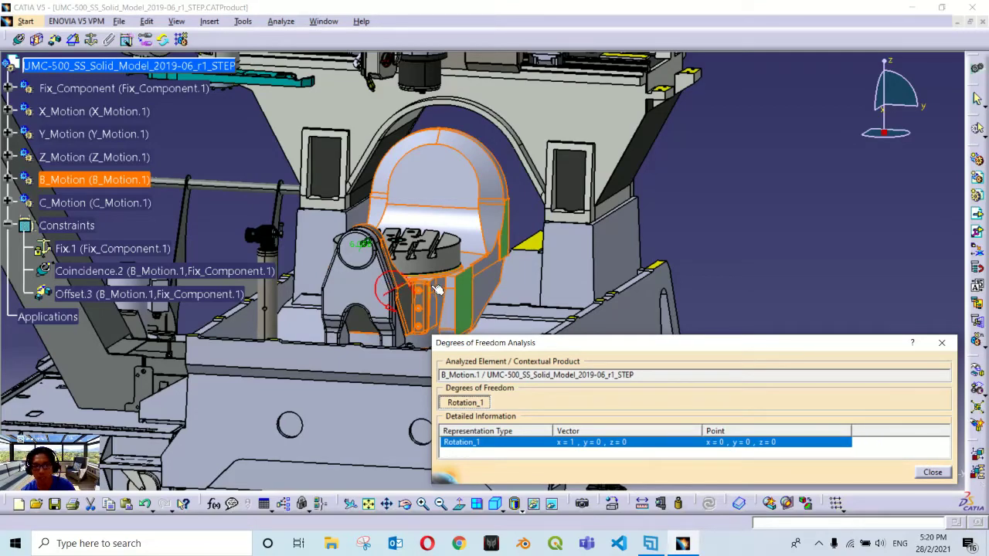
left_click(936, 472)
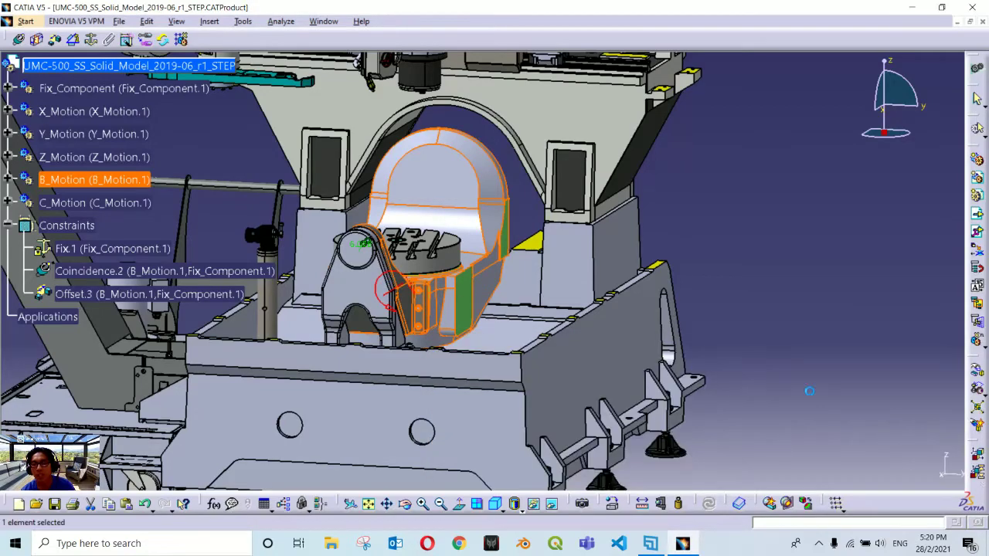
left_click(760, 253)
- Add a coincidence constraint between the C_Motion table axis and the B_Motion bearing ring axis, hiding C_Motion to reach the ring
middle_click_drag(760, 253, 753, 253)
scroll(760, 254, "up", 8)
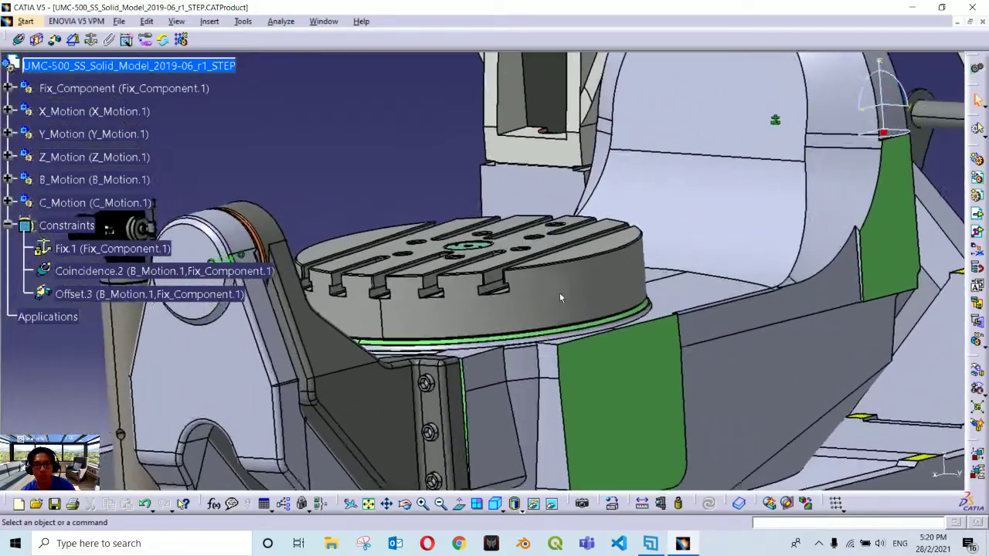
middle_click_drag(611, 317, 287, 222)
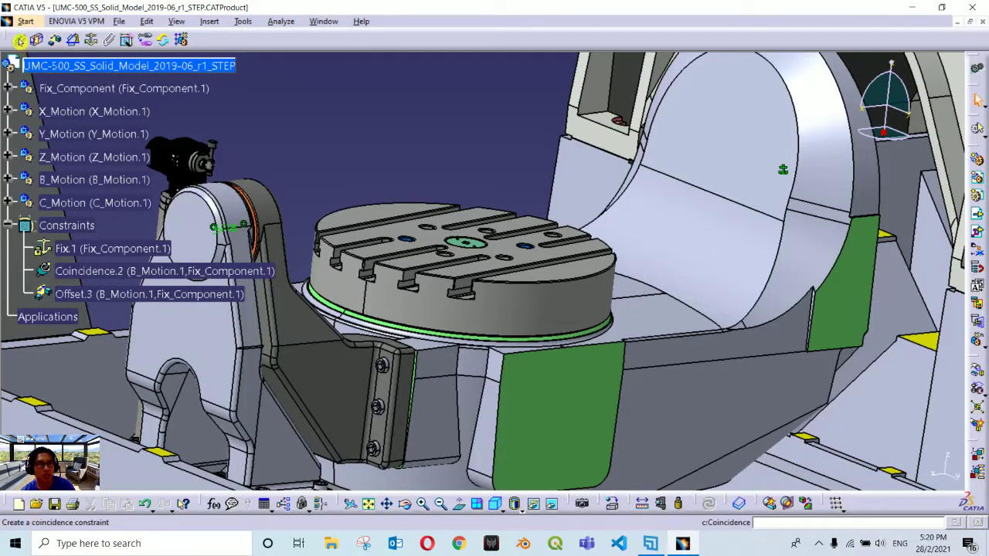
left_click(20, 40)
middle_click_drag(460, 144, 449, 171)
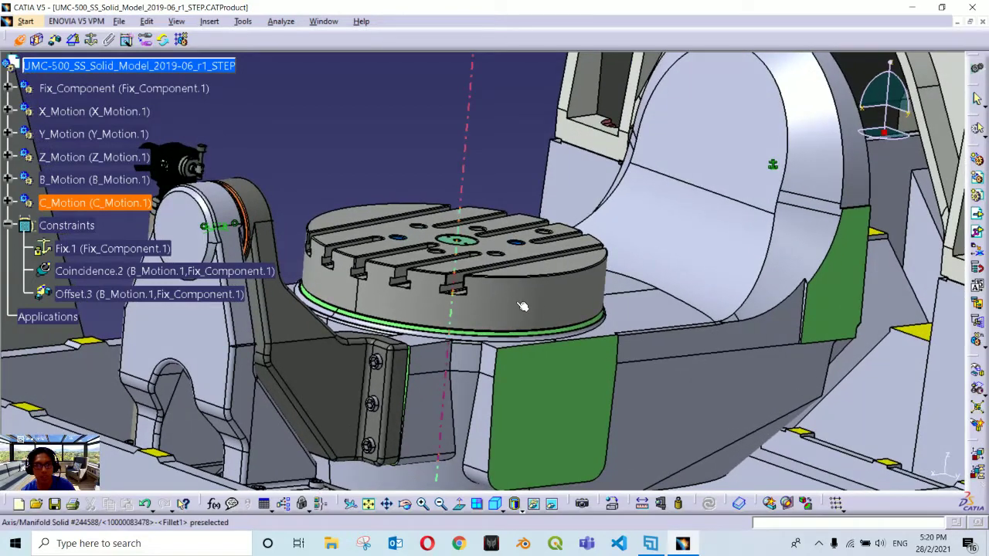
left_click(525, 308)
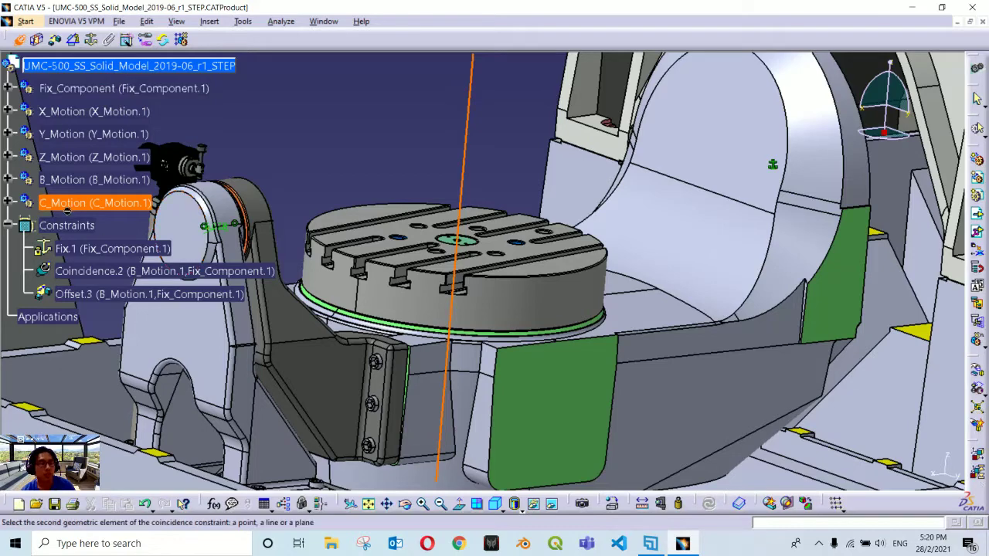
right_click(75, 206)
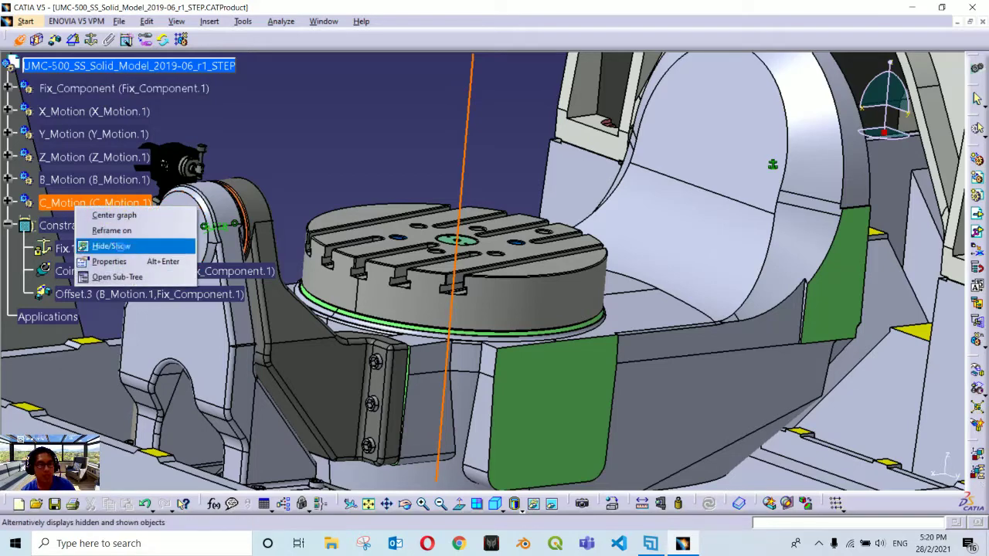
left_click(111, 246)
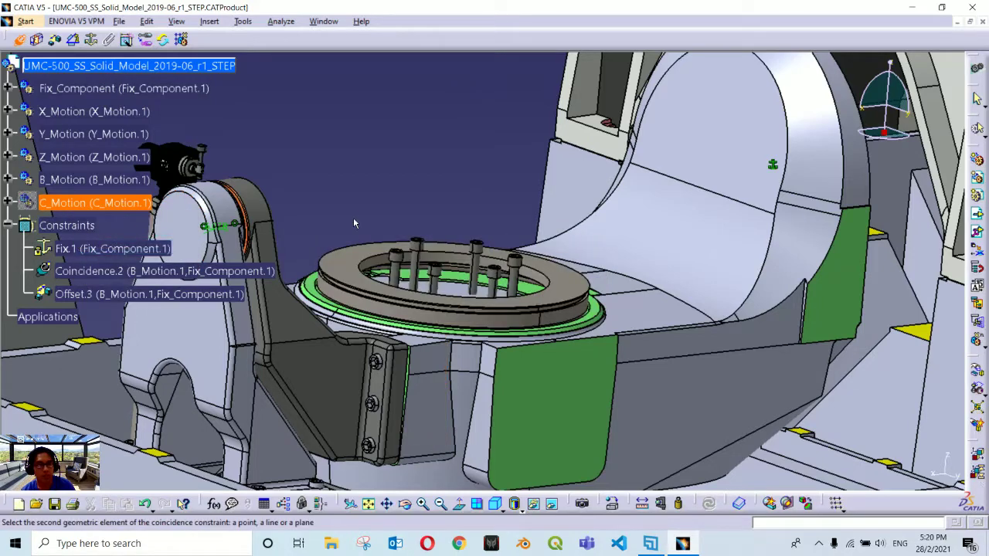
left_click(432, 321)
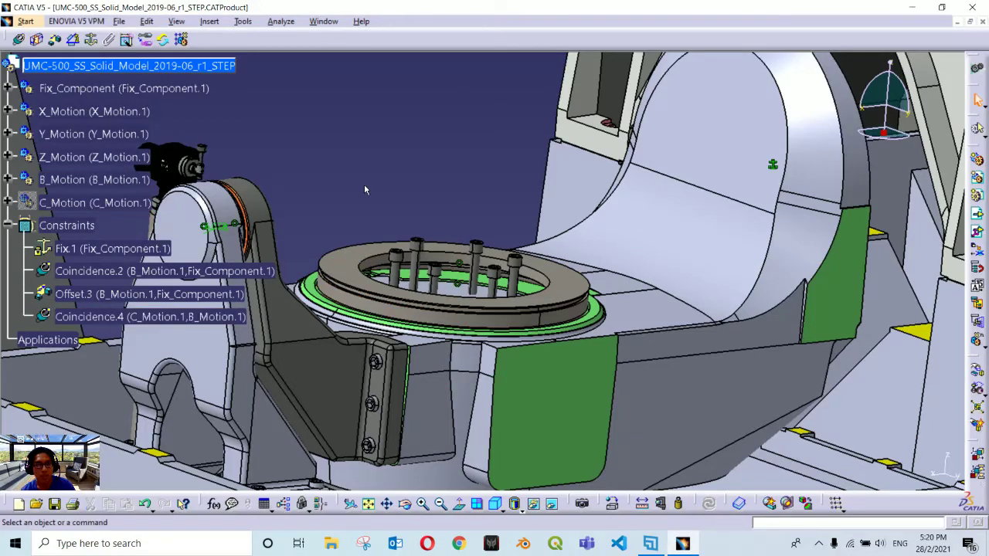
- Add an offset constraint between the B_Motion bearing ring's upper face and the re-shown C_Motion table top, keeping the proposed distance and Same orientation
middle_click_drag(365, 186, 285, 137, "ctrl")
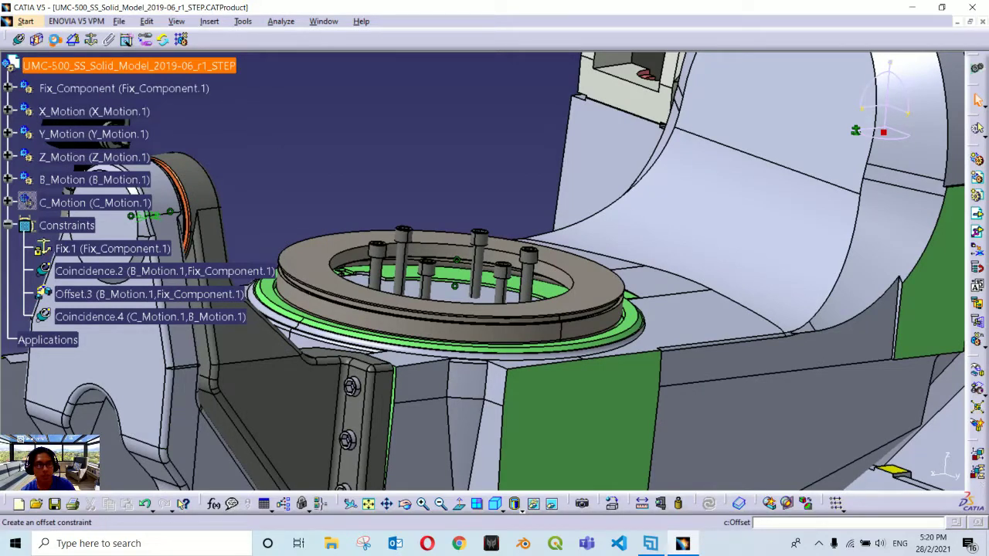
left_click(90, 39)
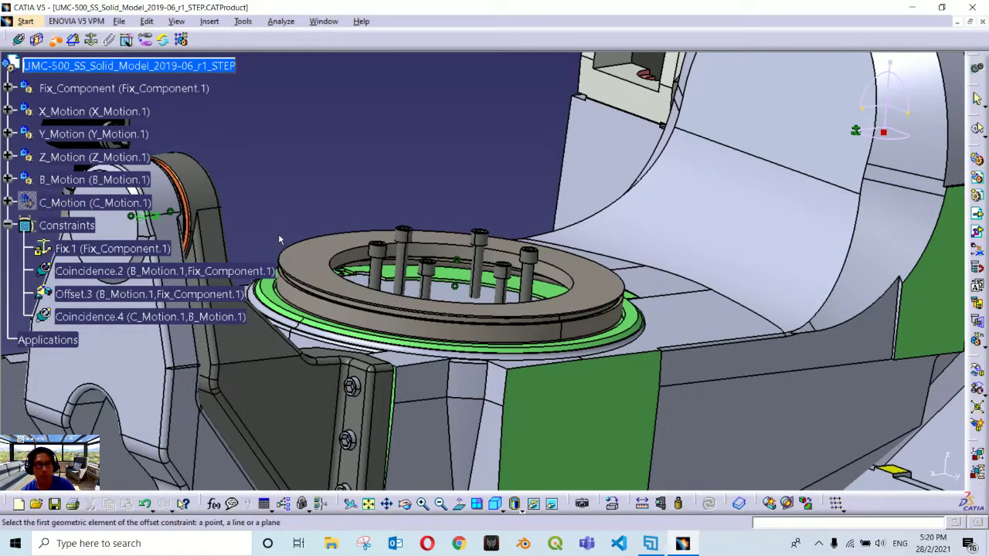
left_click(316, 268)
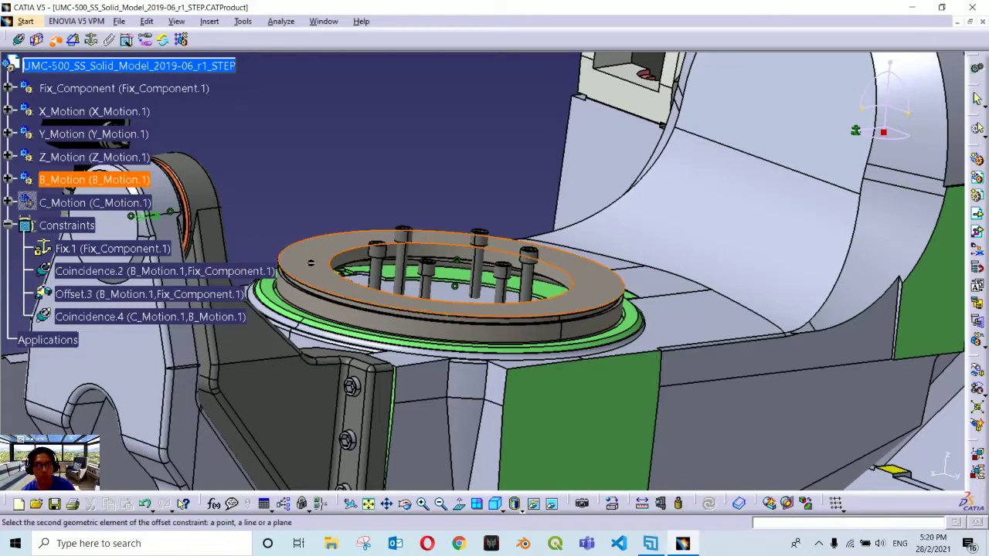
right_click(70, 208)
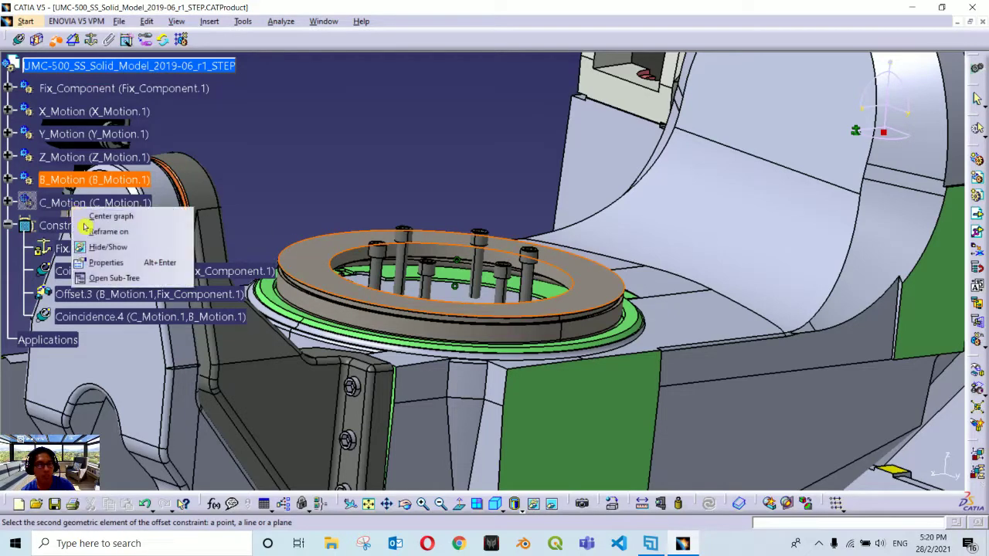
left_click(105, 248)
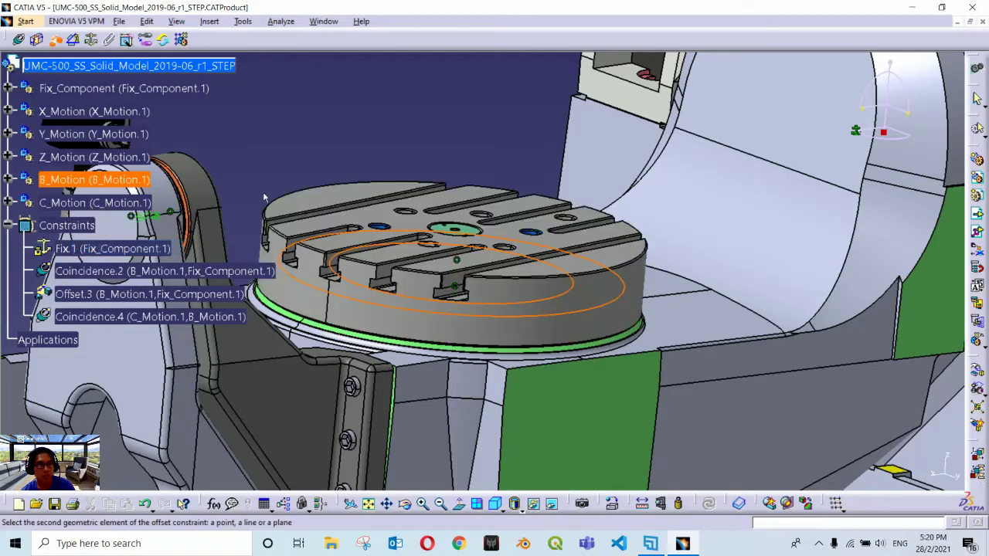
left_click(394, 223)
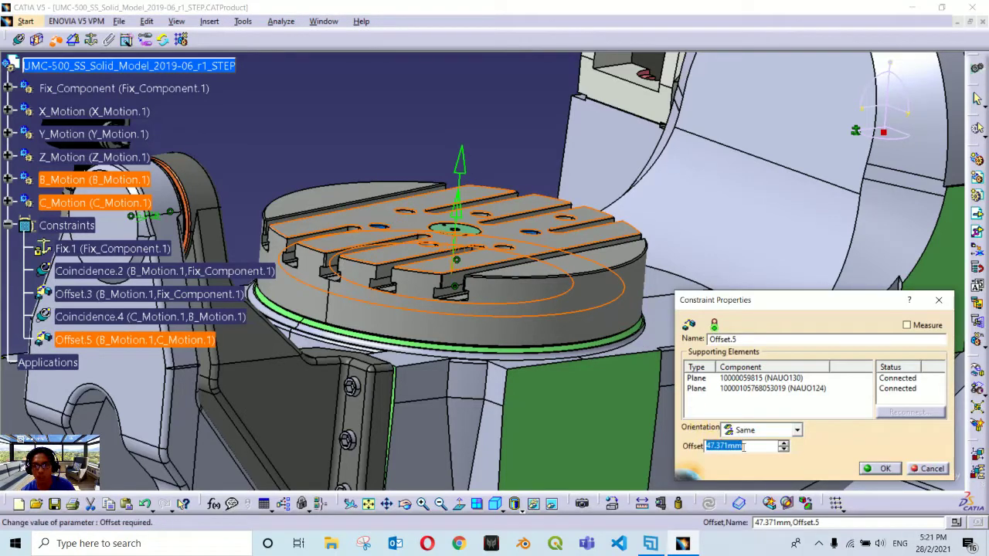
left_click(882, 468)
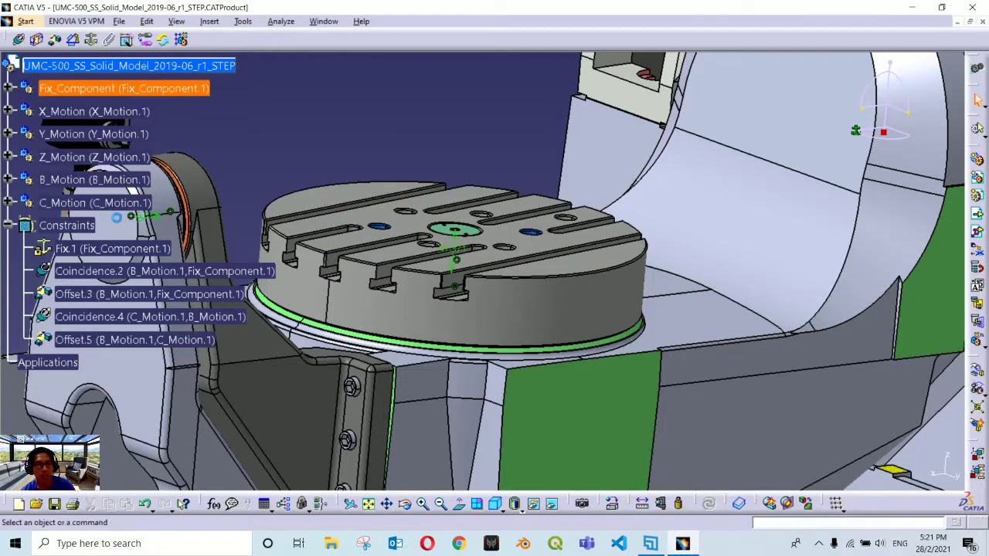
- Run the Component Degrees Of Freedom analysis on C_Motion, examine the Rotation_1 and Rotation_2 directions, and close the analysis
right_click(108, 204)
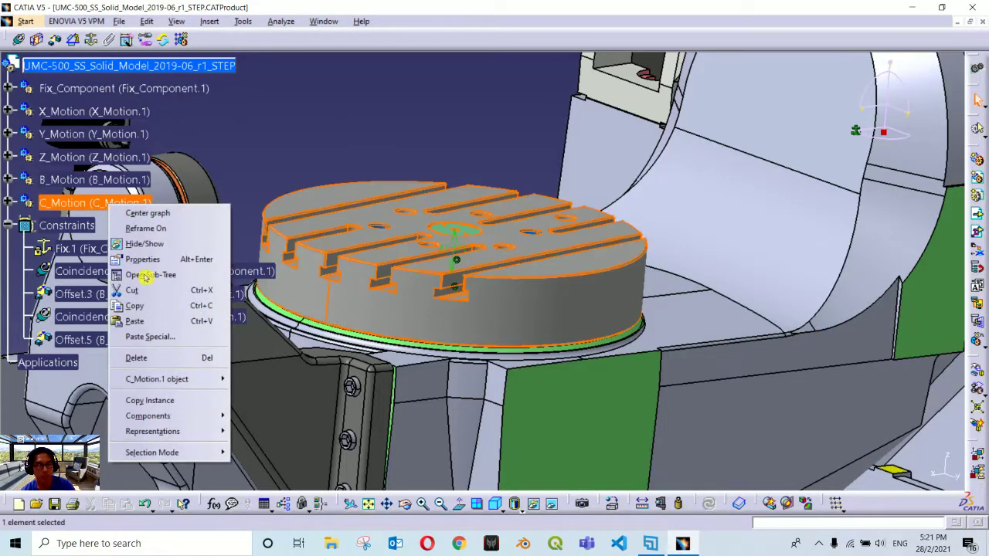
mouse_move(194, 380)
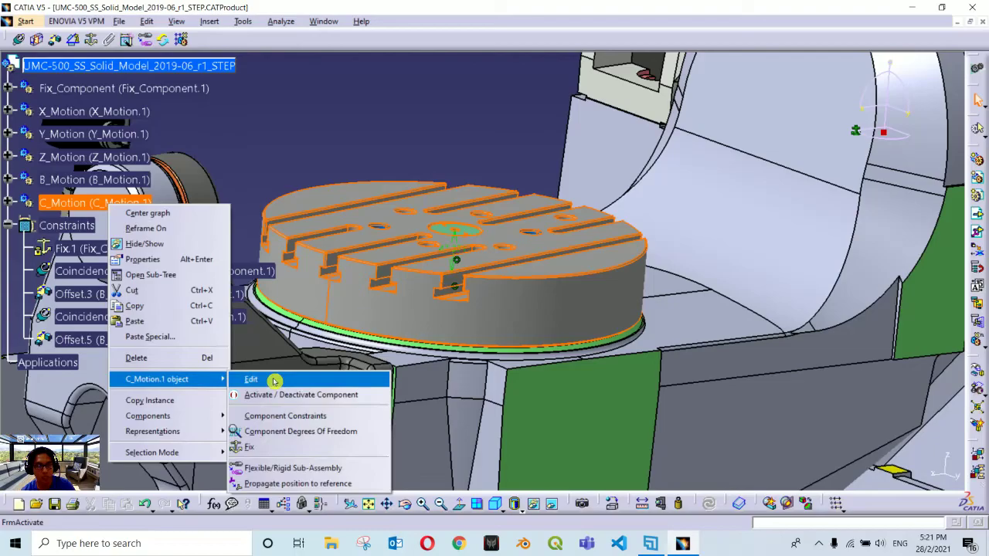
left_click(301, 431)
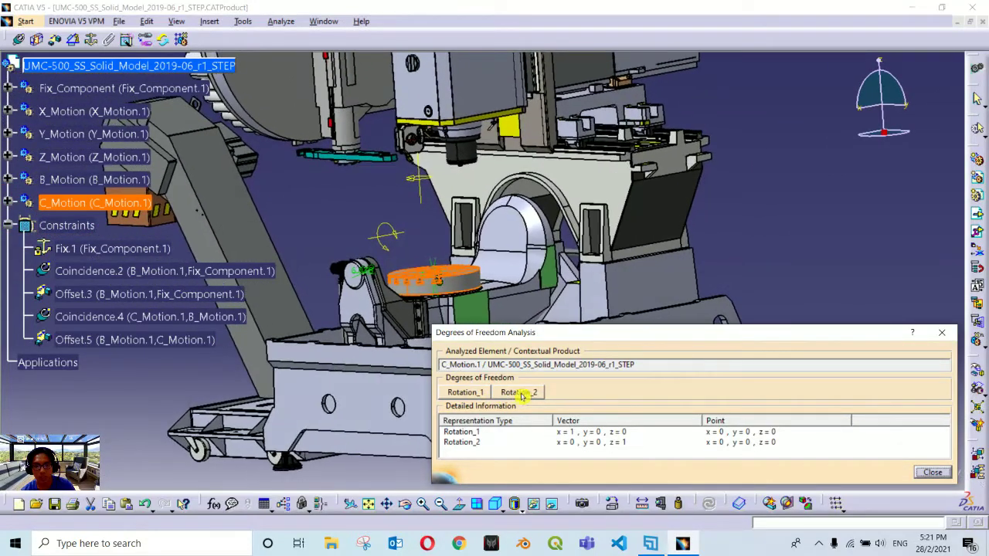
left_click(464, 392)
middle_click_drag(370, 255, 429, 292)
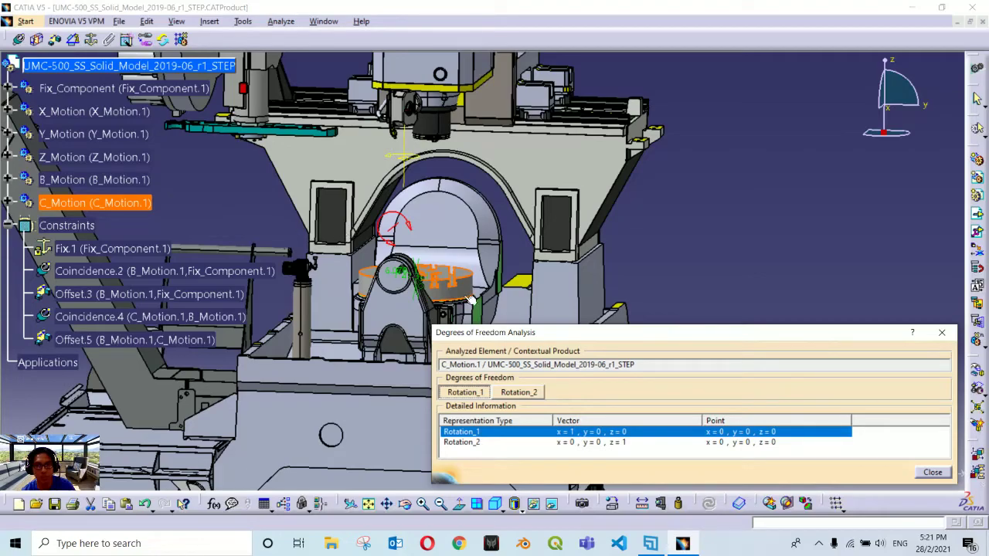
left_click(519, 392)
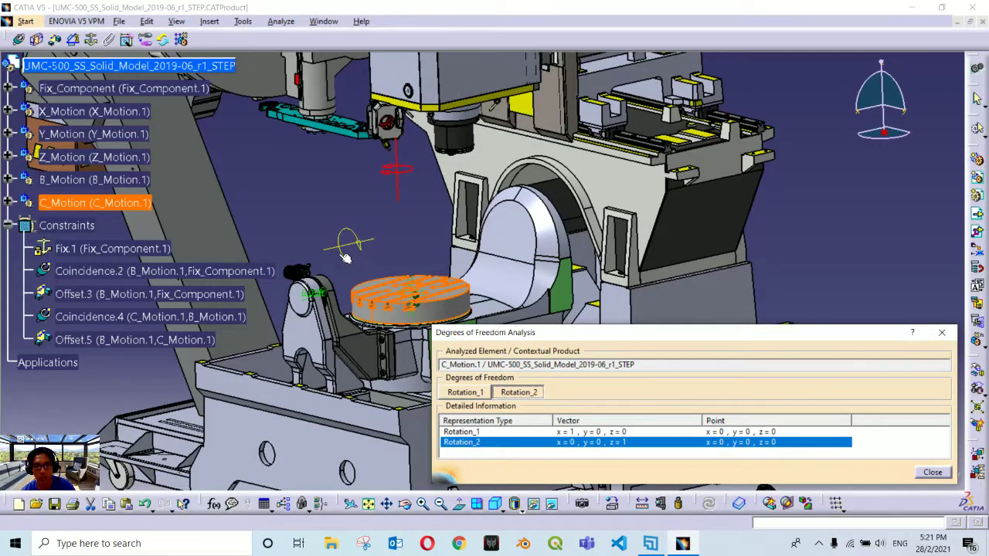
left_click(933, 472)
- Locate the black end-plate face of the X_Motion carriage on its guide rail in the specification tree using Center graph
left_click(386, 234)
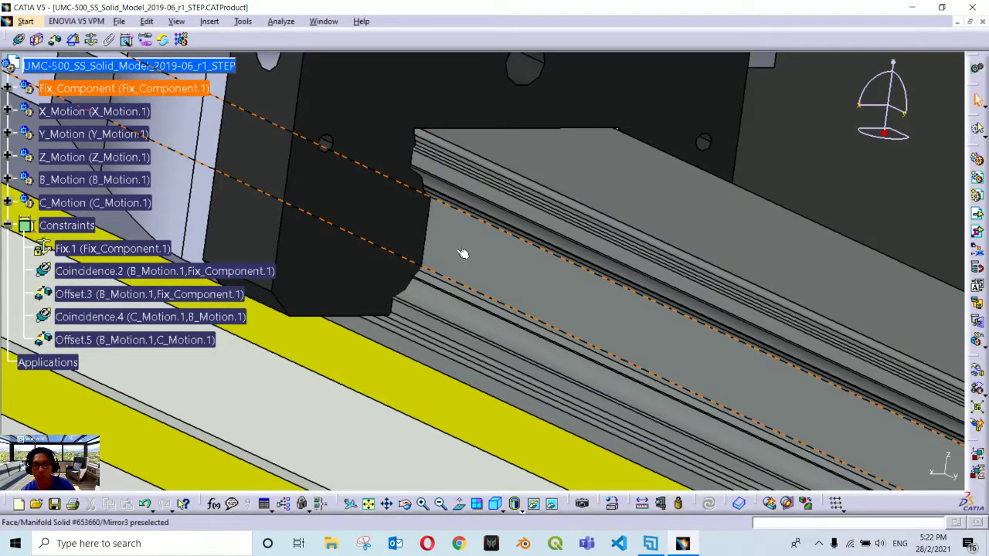
left_click(370, 231)
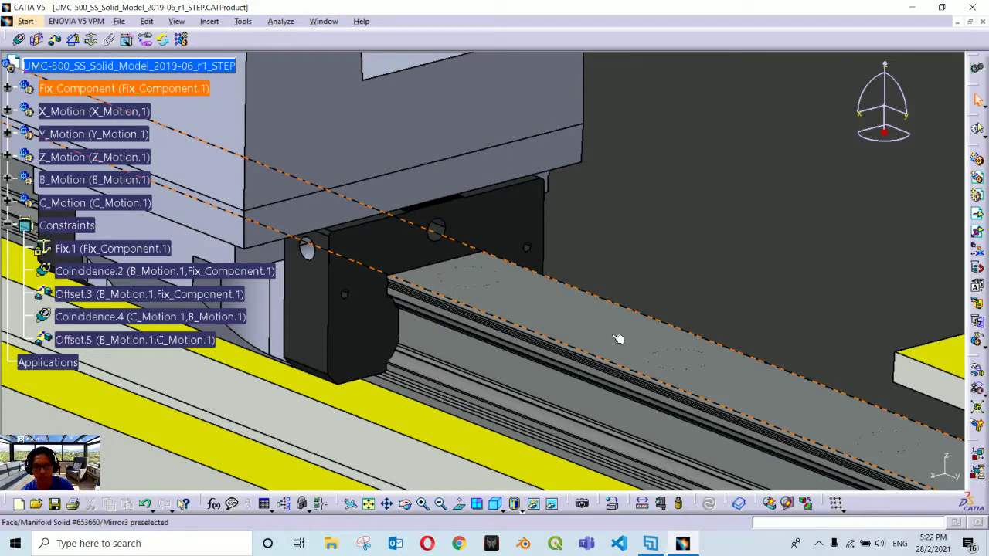
left_click(565, 316)
key("Escape")
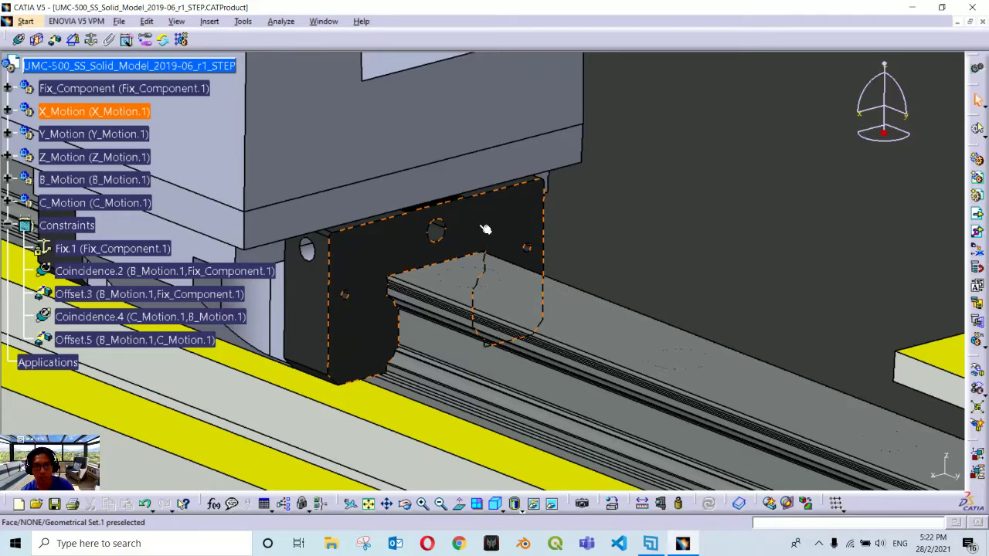
right_click(478, 230)
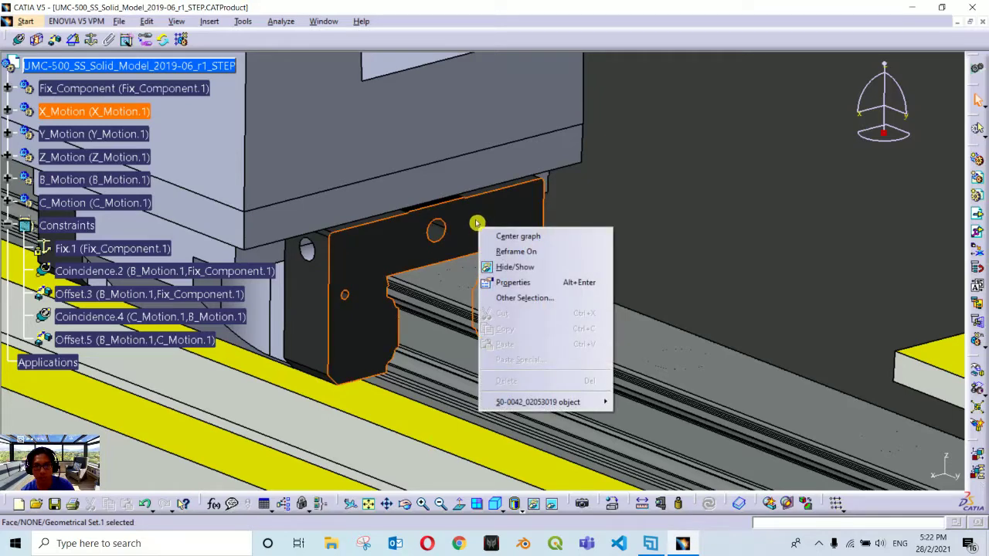
left_click(567, 238)
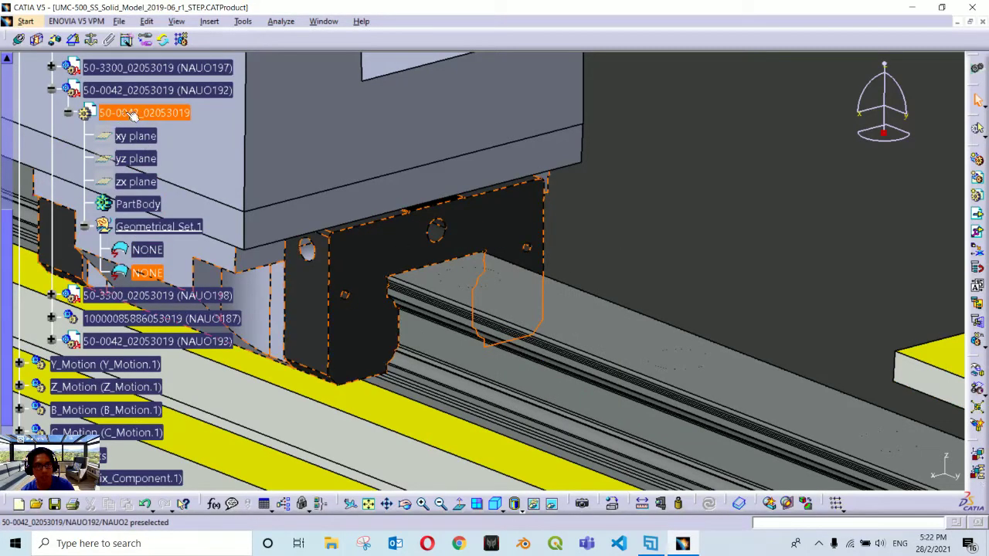
- Activate the carriage part 50-0042_02053019 under NAUO192 for in-place editing
scroll(124, 120, "up", 3)
scroll(120, 127, "down", 2)
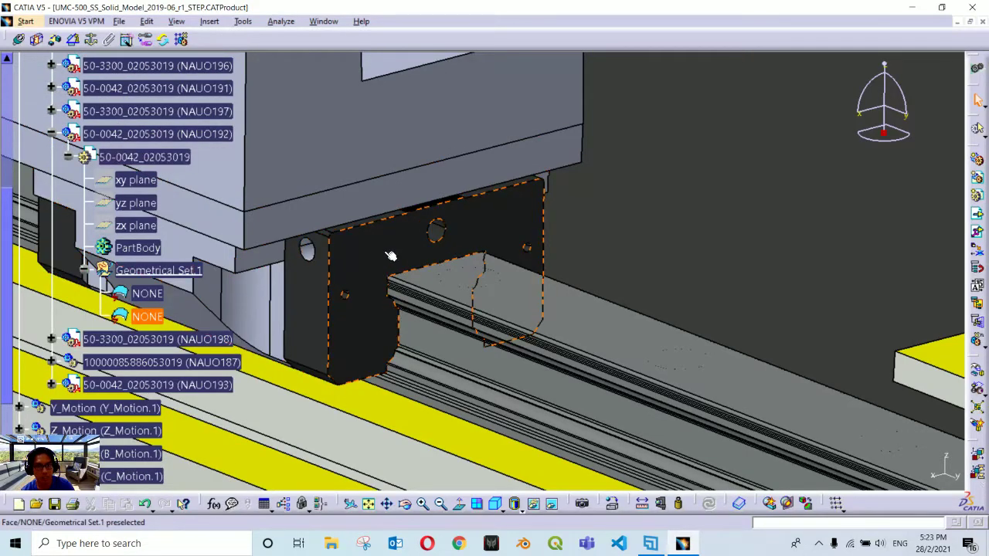
left_click(150, 158)
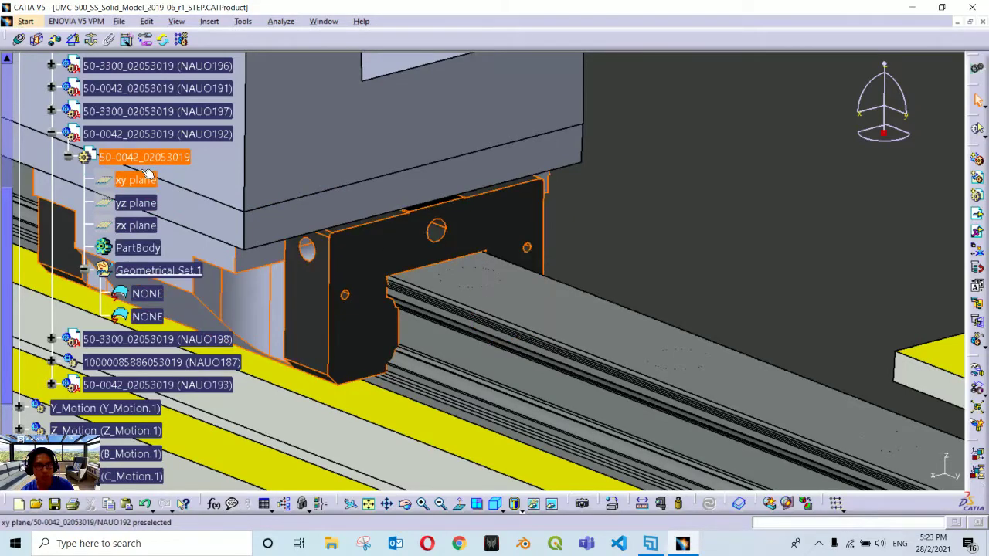
left_click(146, 272)
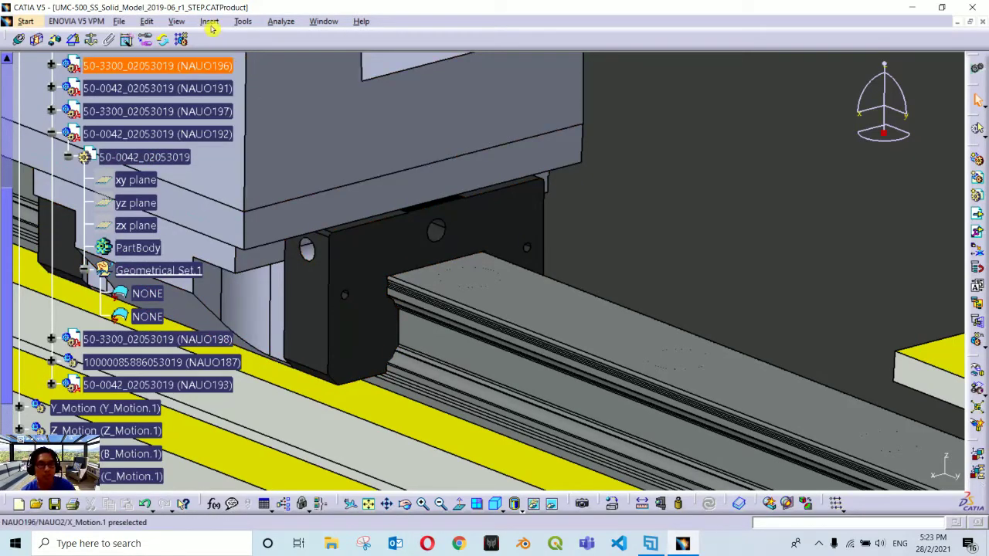
double_click(143, 158)
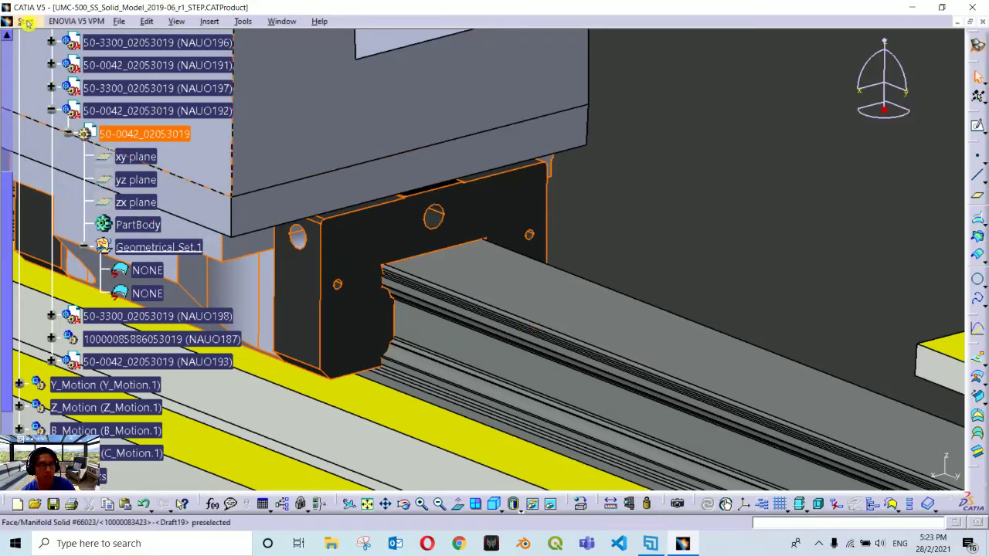
left_click(26, 22)
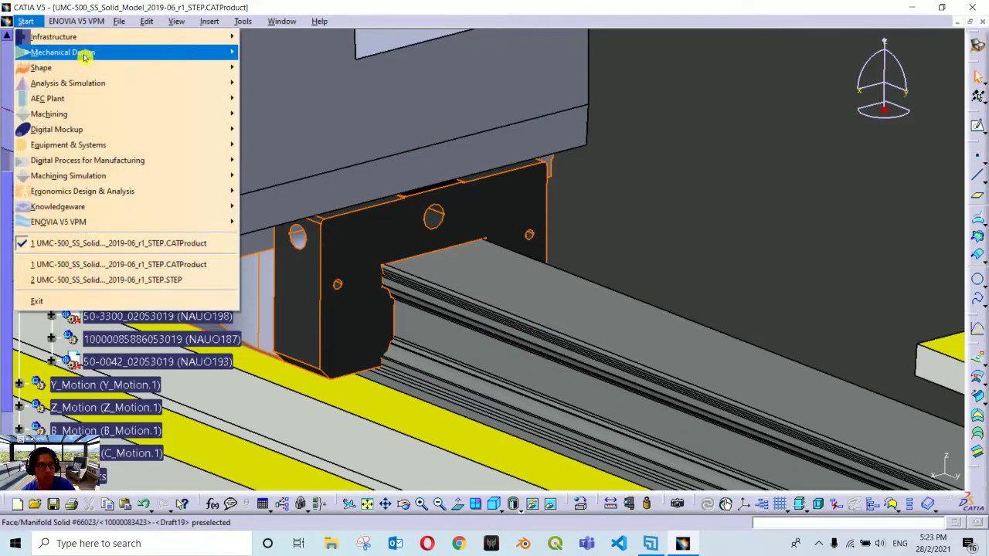
mouse_move(87, 69)
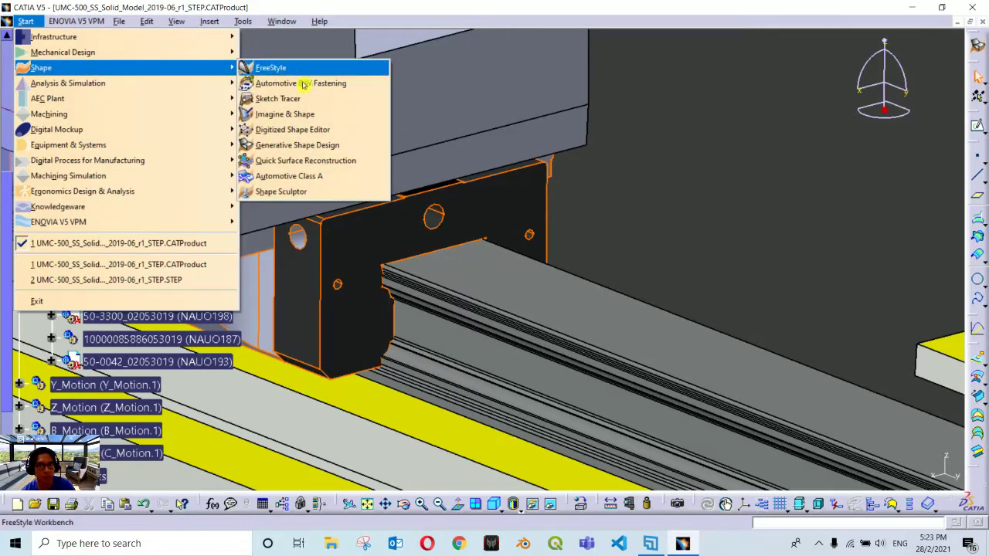
left_click(329, 146)
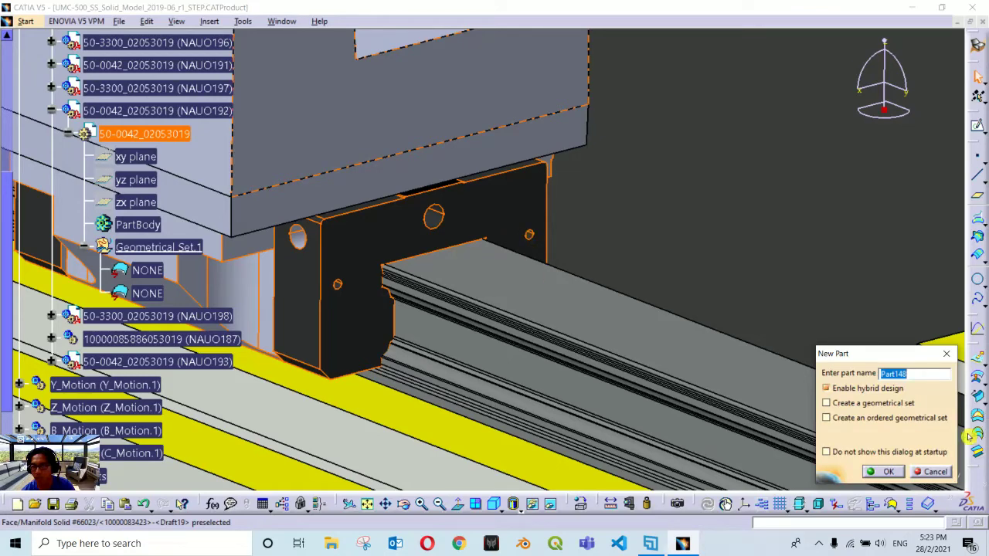
left_click(929, 471)
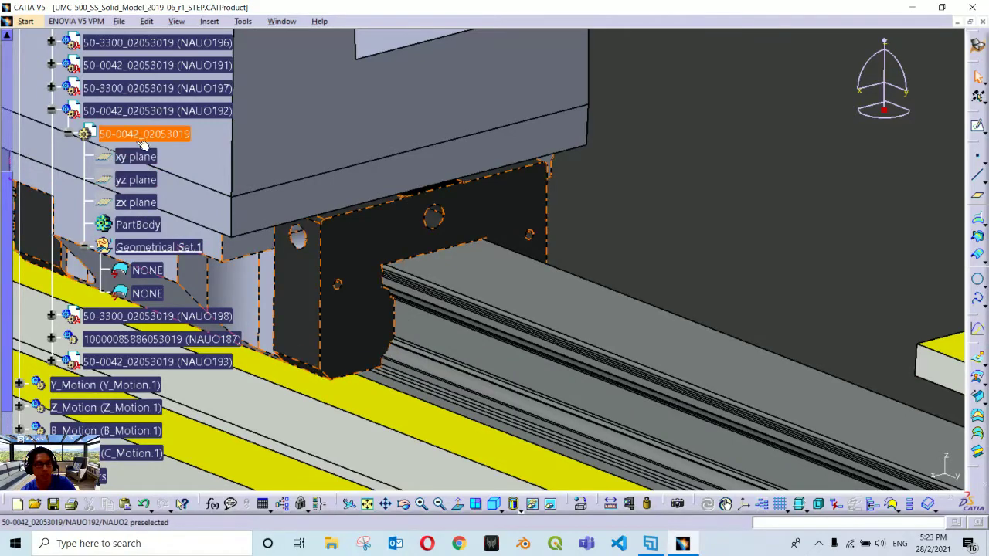
- Insert a new geometrical set into part 50-0042_02053019, accepting the proposed settings
left_click(210, 21)
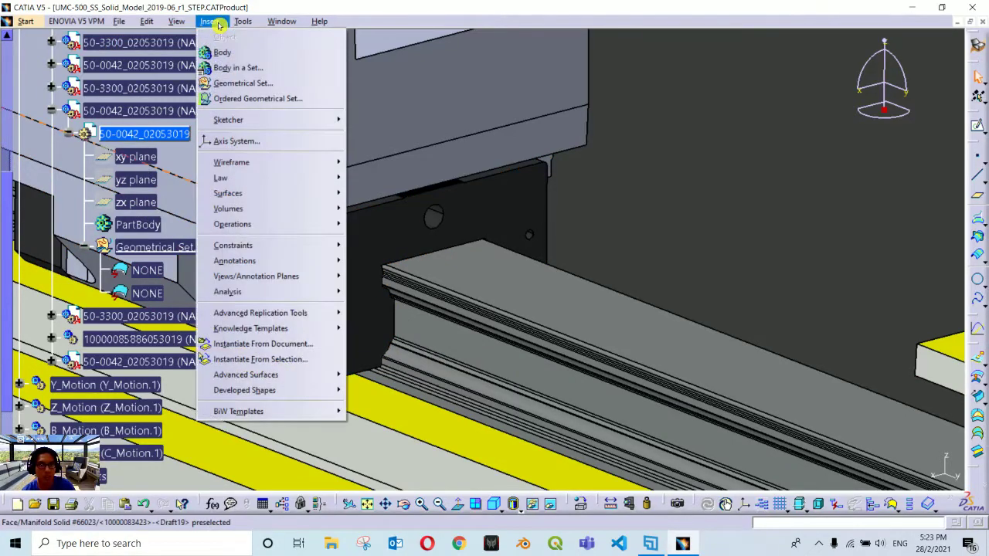
left_click(283, 83)
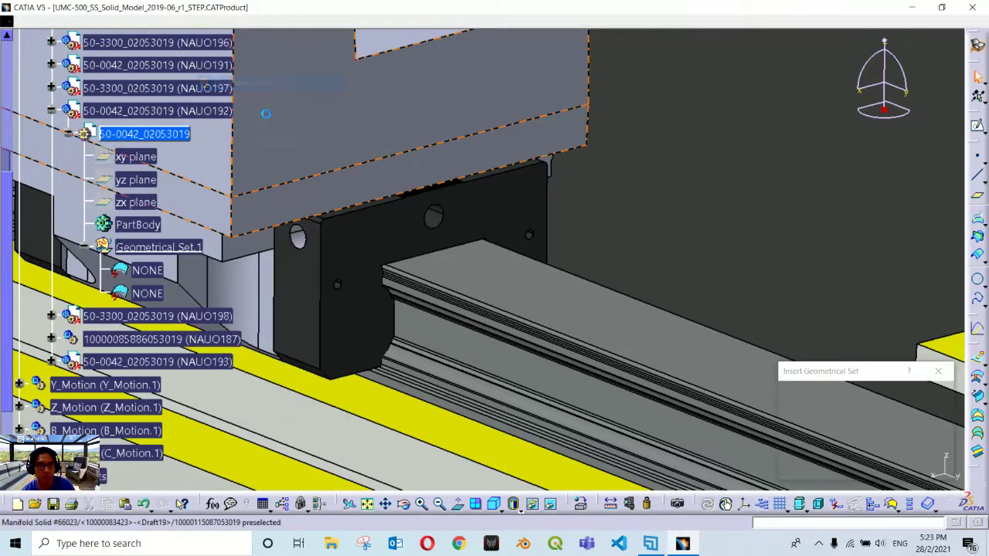
left_click(888, 473)
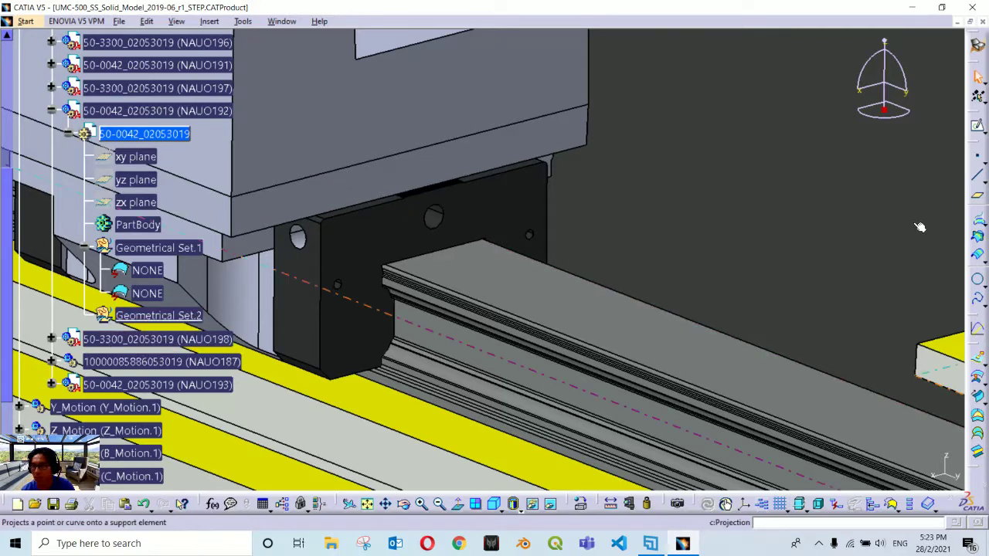
- Create a 20 mm Point-Direction line from the midpoint of the black end plate's edge above the rail, using the plate face as direction
left_click(975, 178)
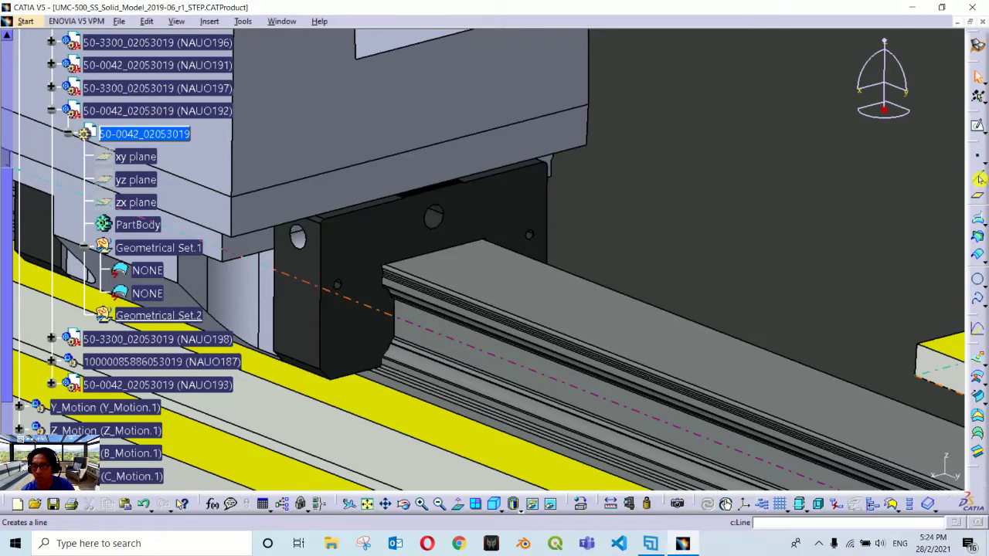
left_click(979, 177)
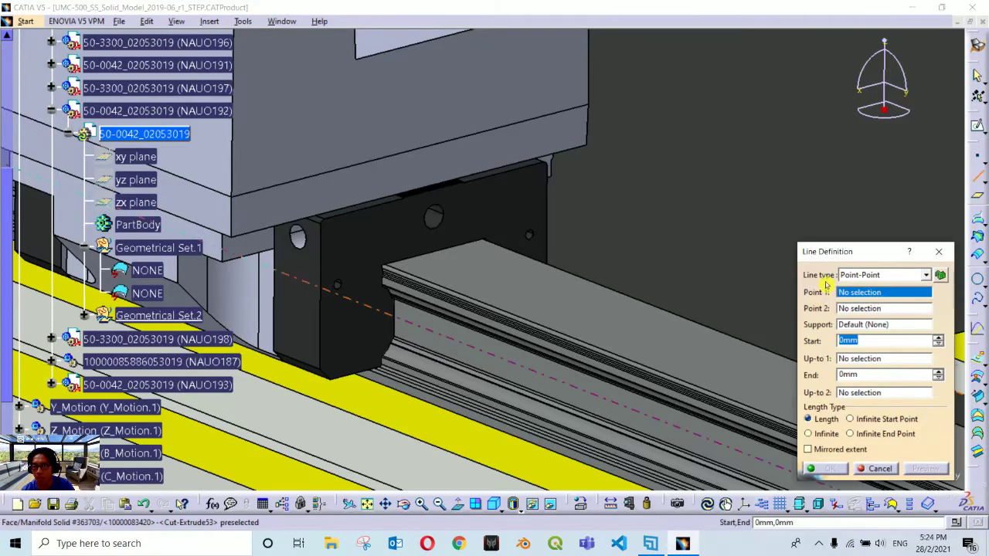
left_click(876, 277)
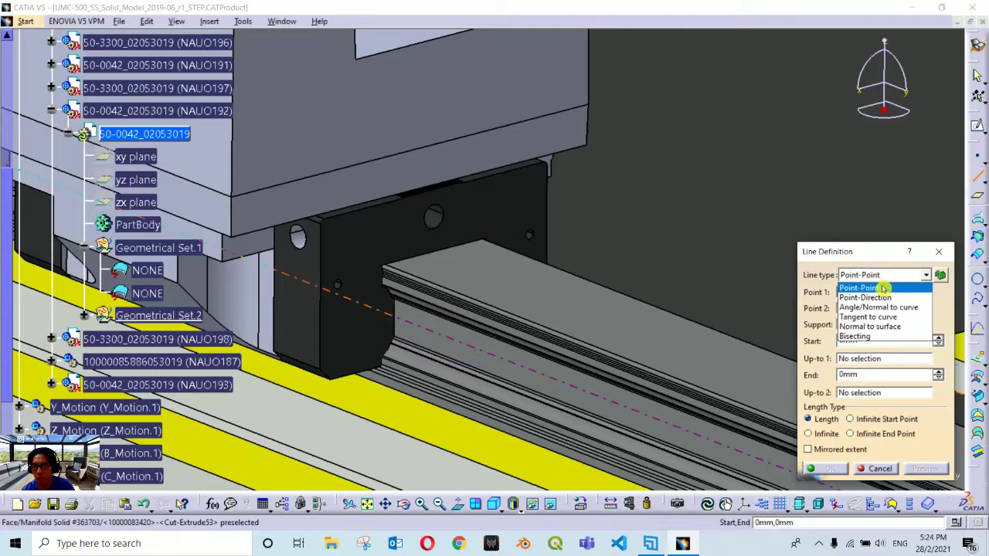
left_click(896, 298)
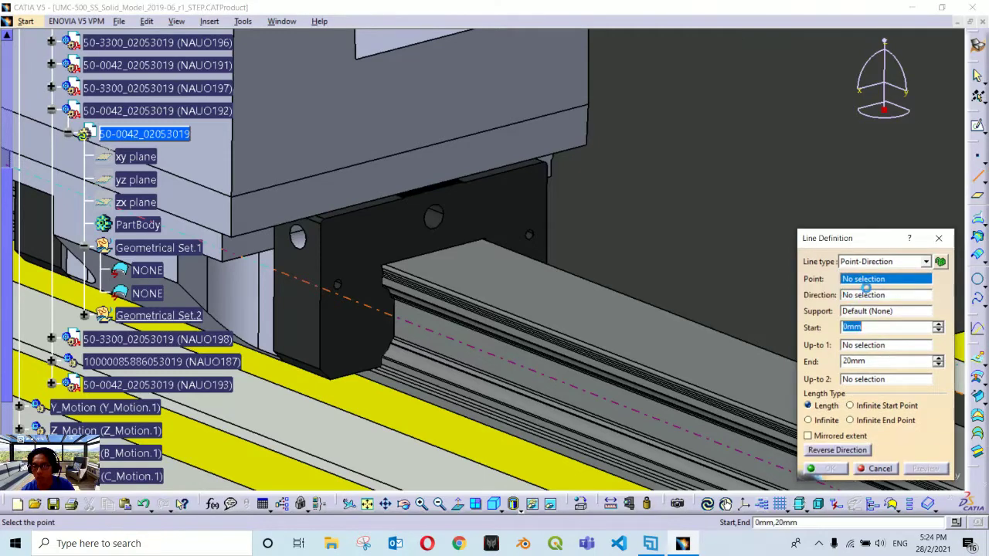
left_click(882, 281)
right_click(871, 281)
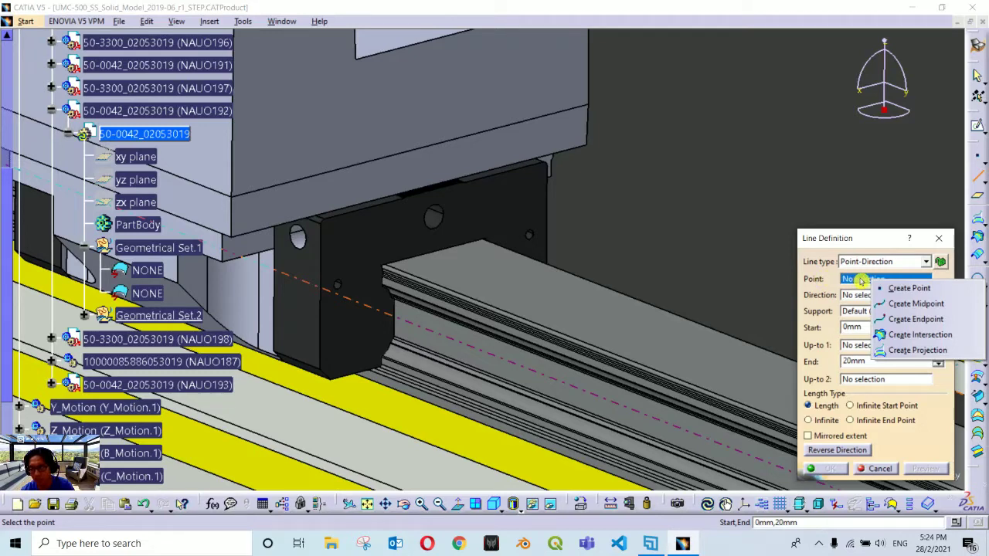
left_click(954, 306)
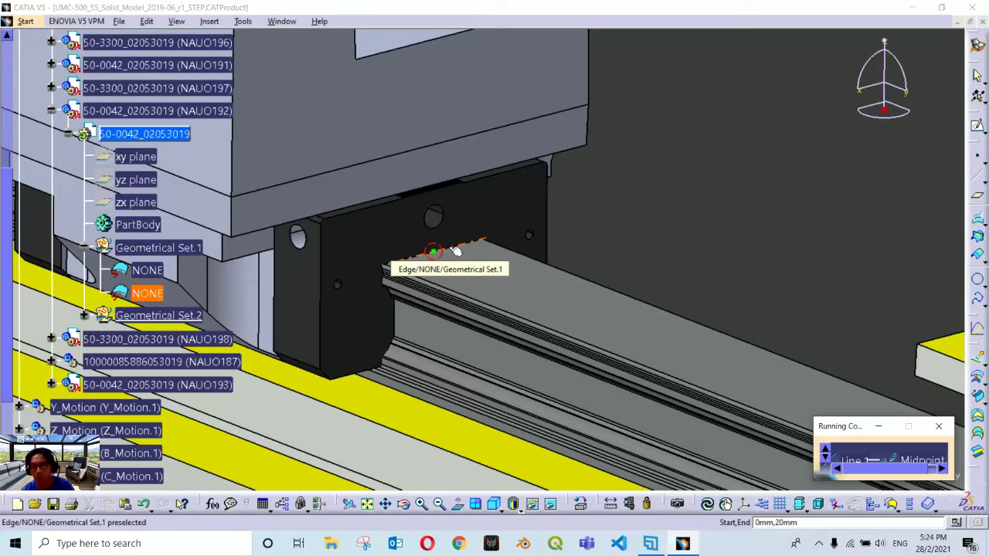
left_click(457, 251)
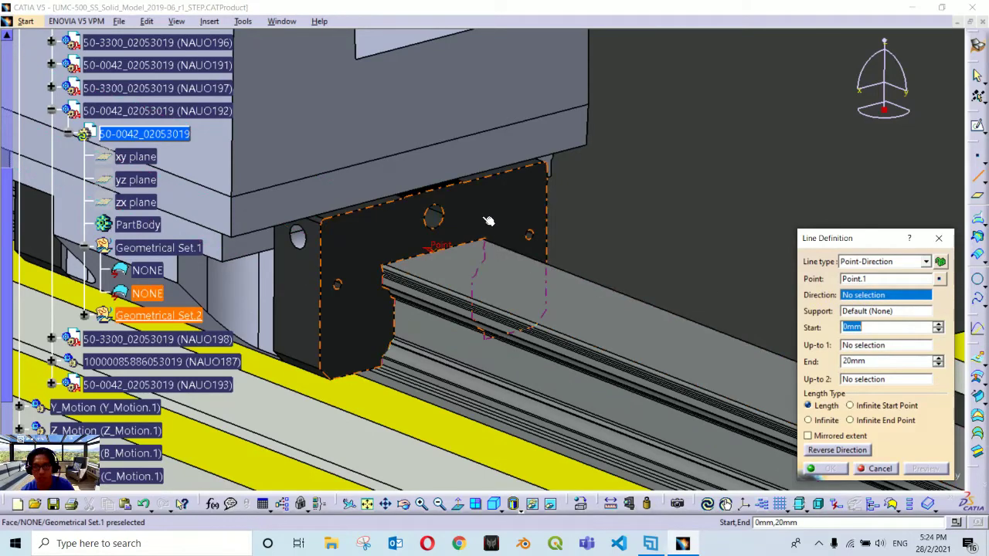
left_click(448, 231)
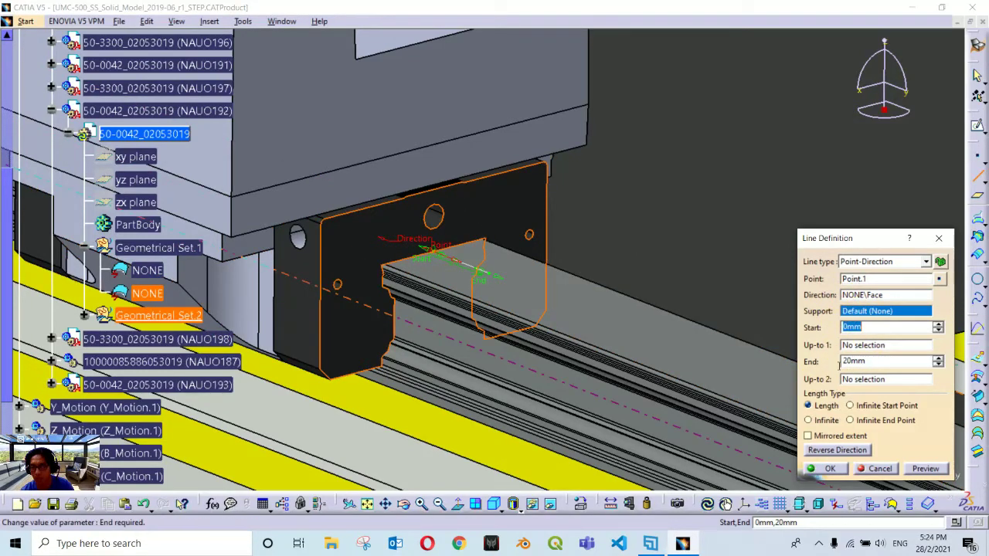
left_click(834, 471)
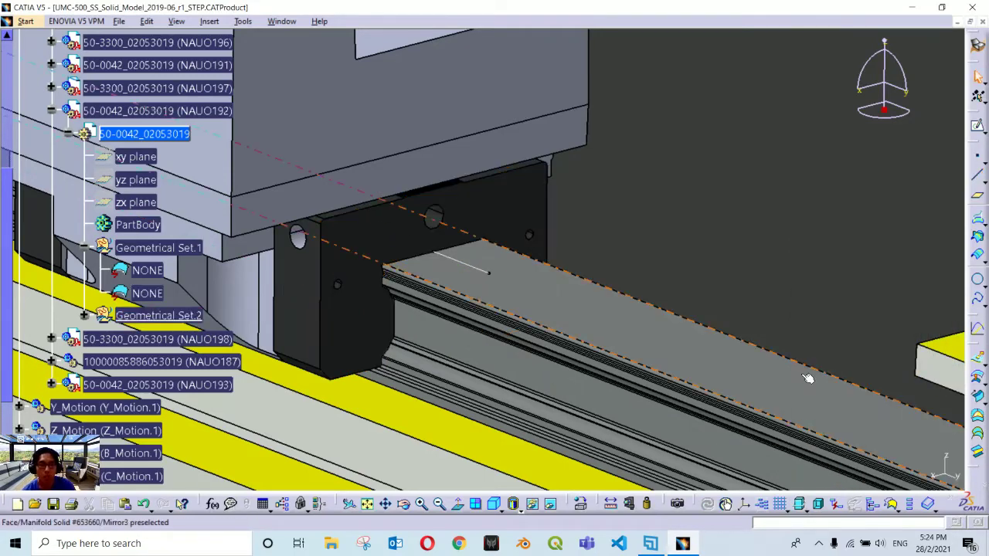
- Extrude the new carriage line 20 mm as a surface along the end plate's edge above the rail
left_click(473, 268)
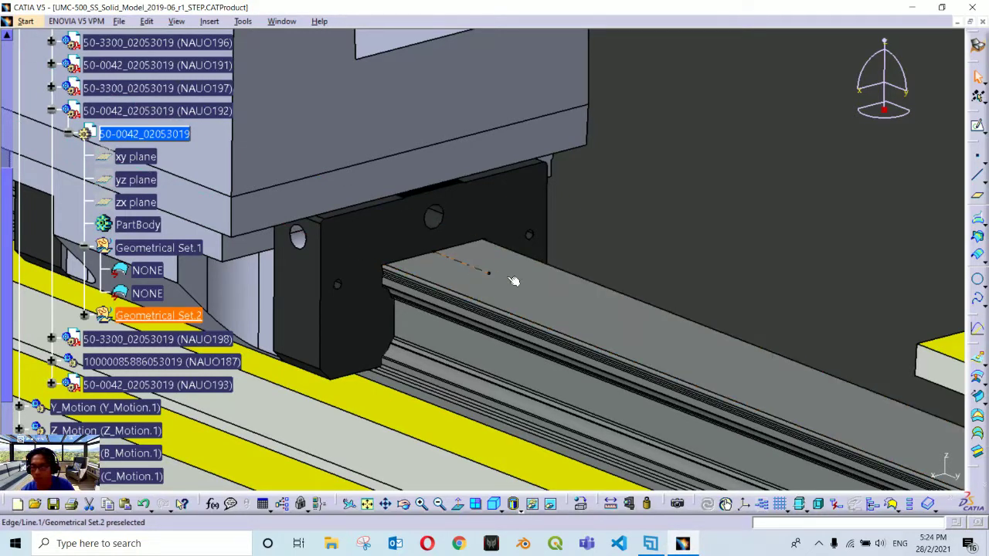
left_click(978, 363)
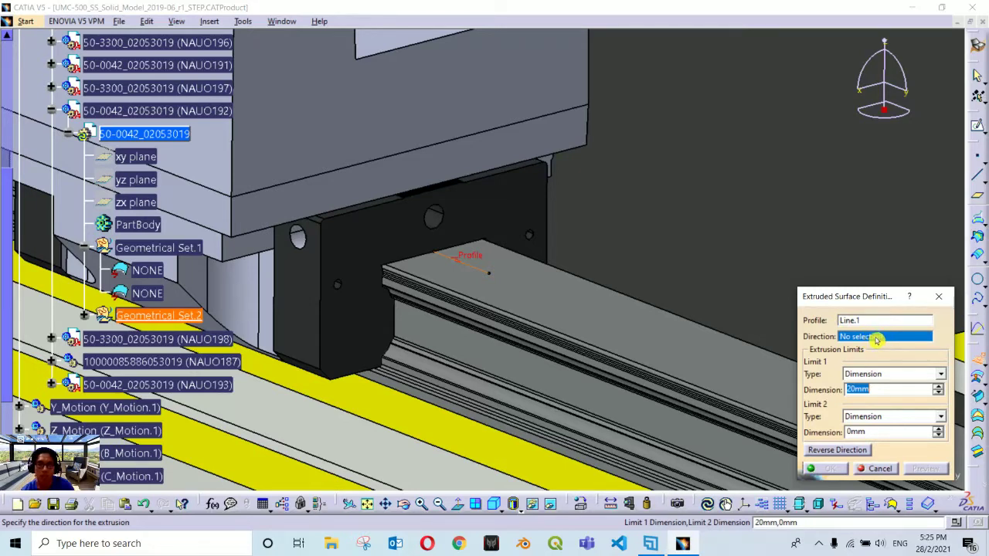
left_click(456, 250)
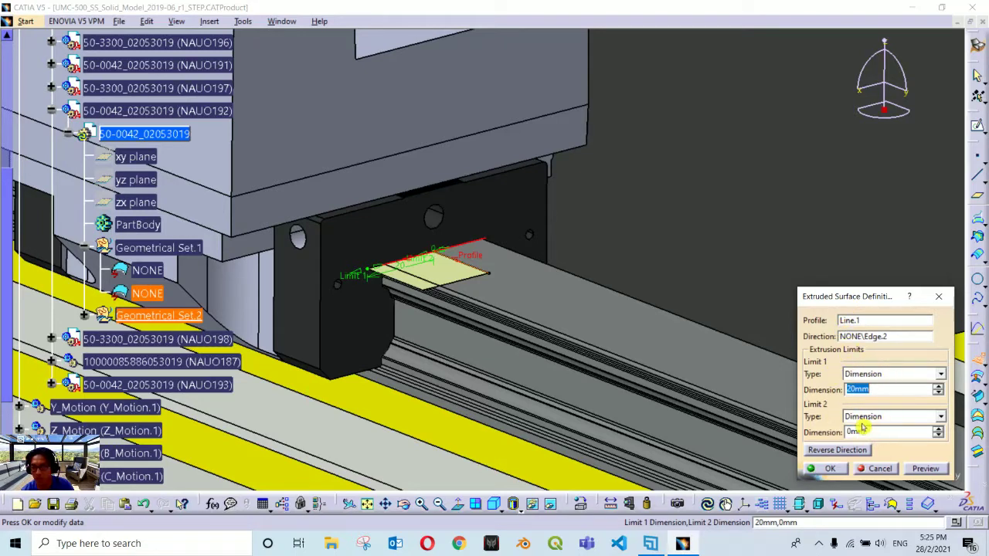
left_click(831, 470)
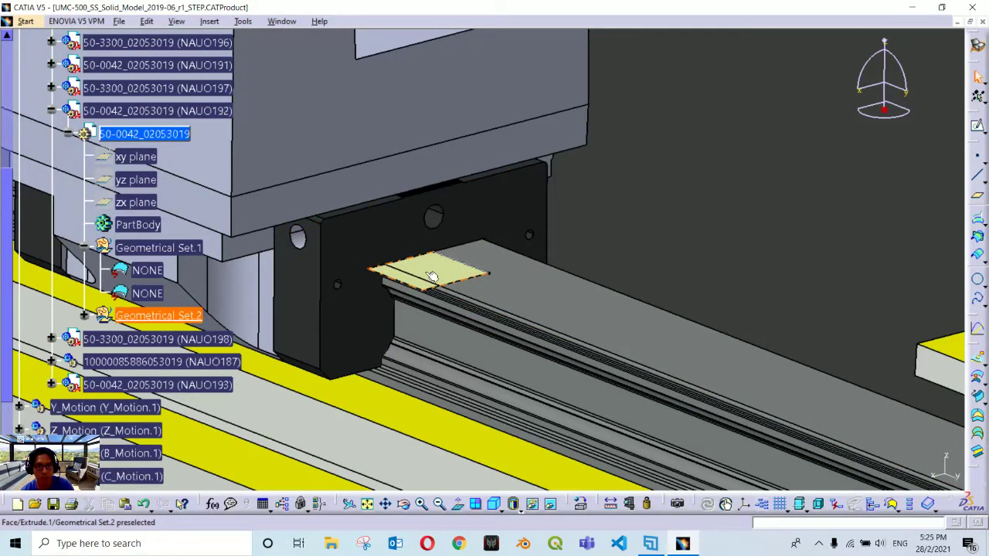
- Locate the guide rail in the specification tree with Center graph and activate its part 50-0042_01053019 for in-place editing
scroll(440, 278, "down", 5)
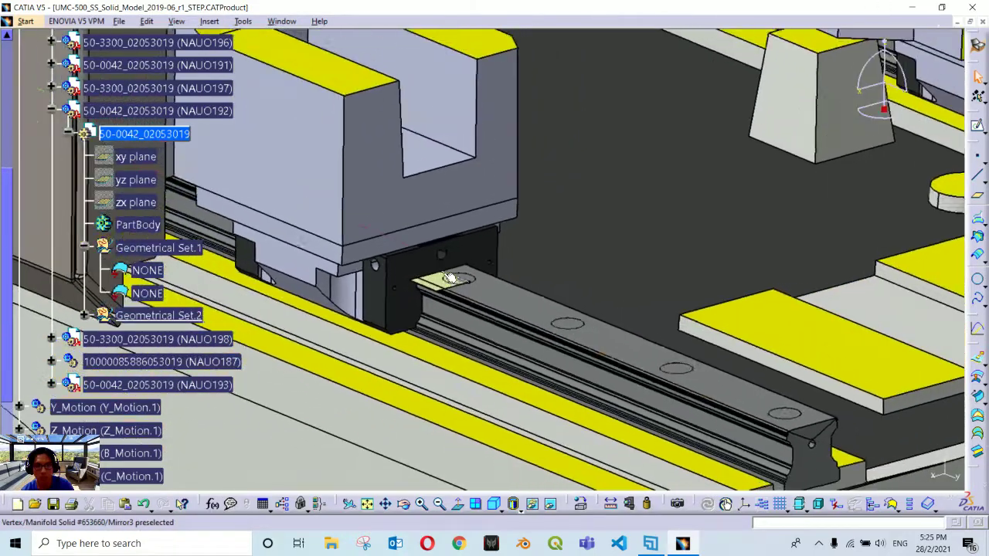
scroll(452, 297, "up", 6)
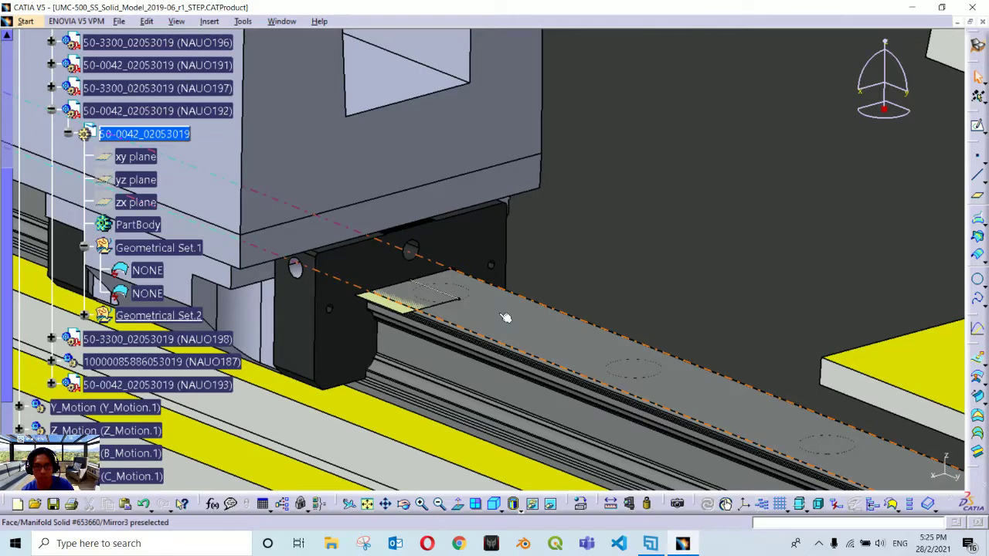
right_click(519, 322)
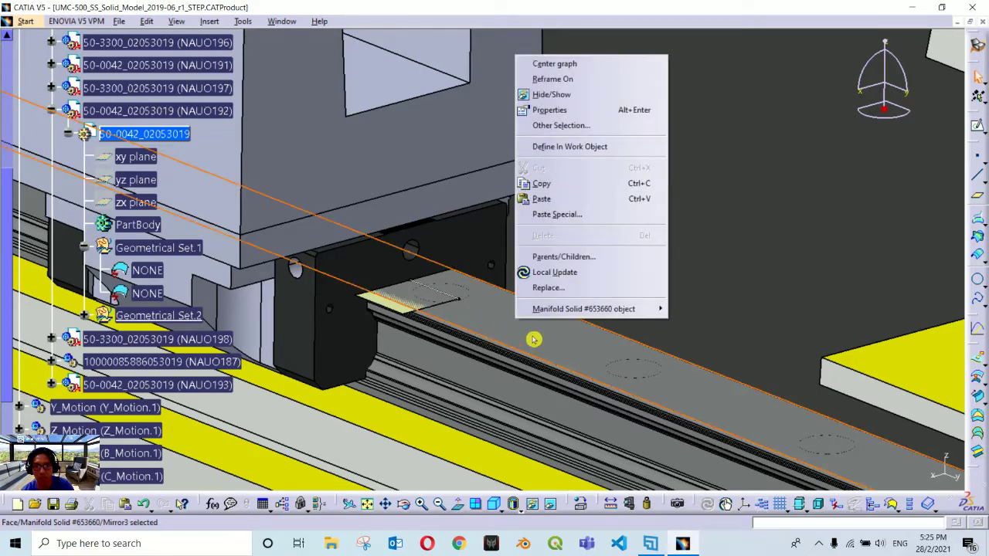
left_click(583, 66)
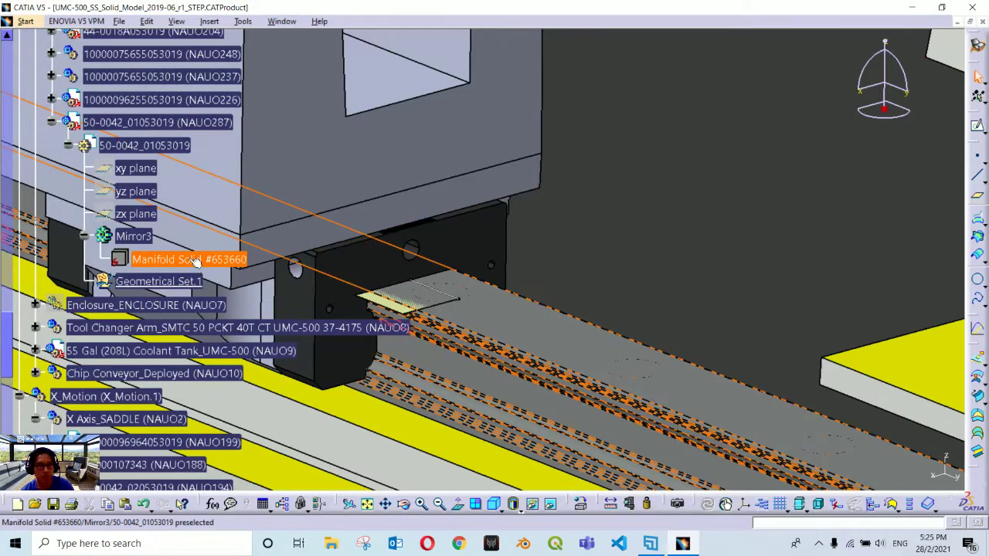
left_click(136, 147)
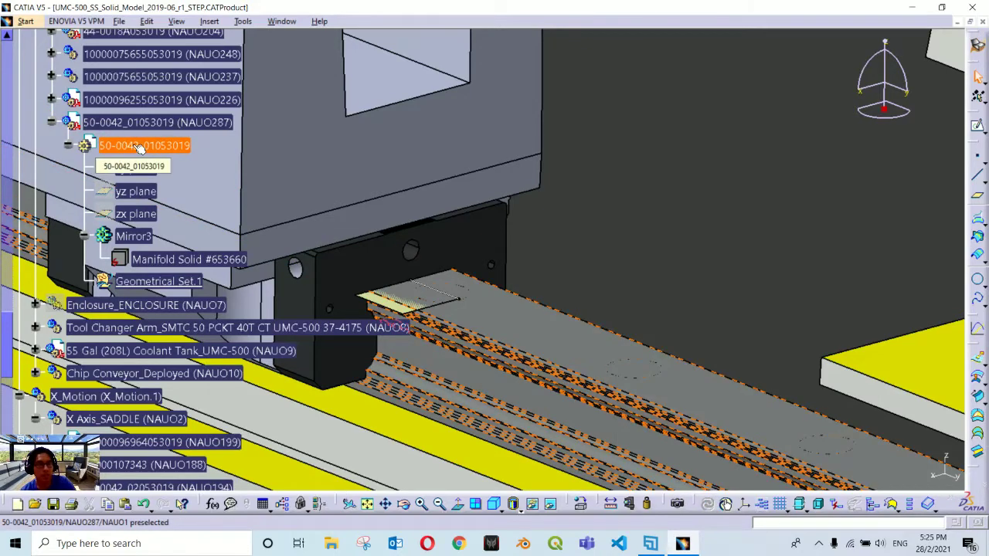
double_click(138, 147)
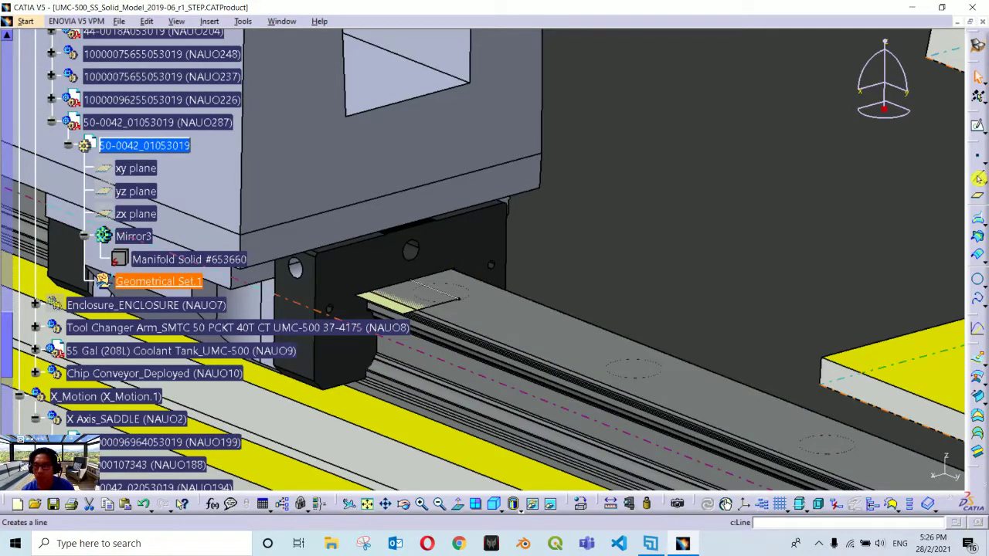
- Create a 20 mm Point-Direction line in the rail part from the midpoint of the end plate's edge, using the plate face as direction
left_click(979, 178)
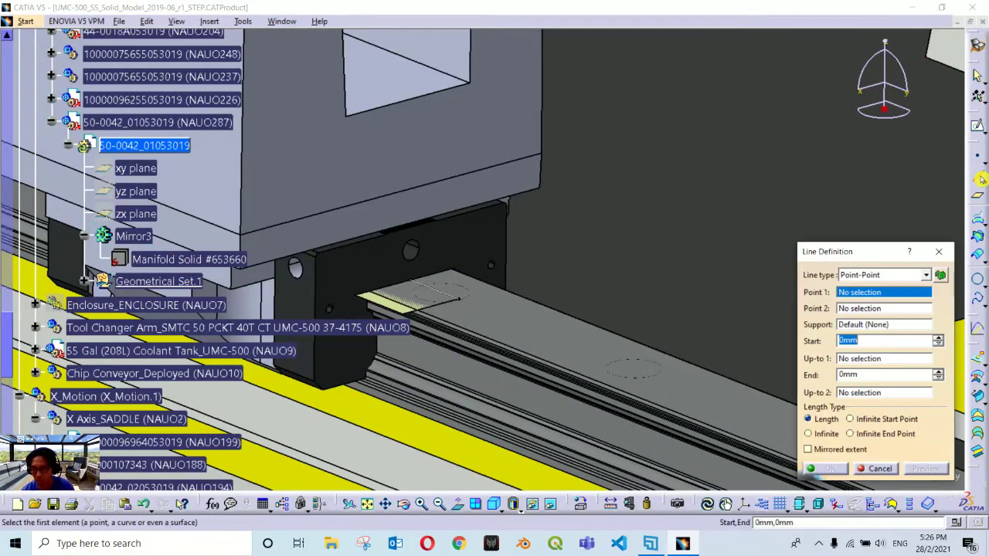
left_click(868, 276)
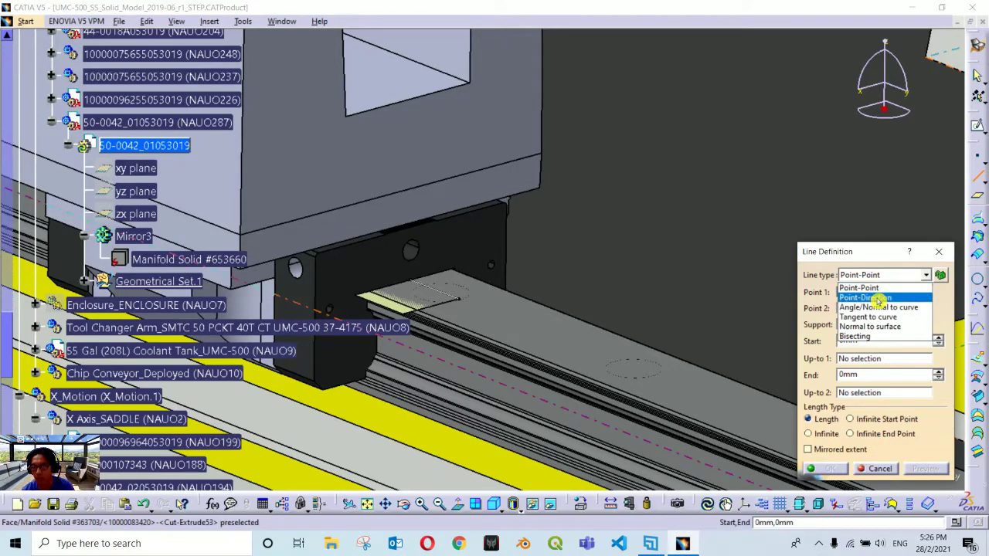
left_click(859, 292)
right_click(859, 281)
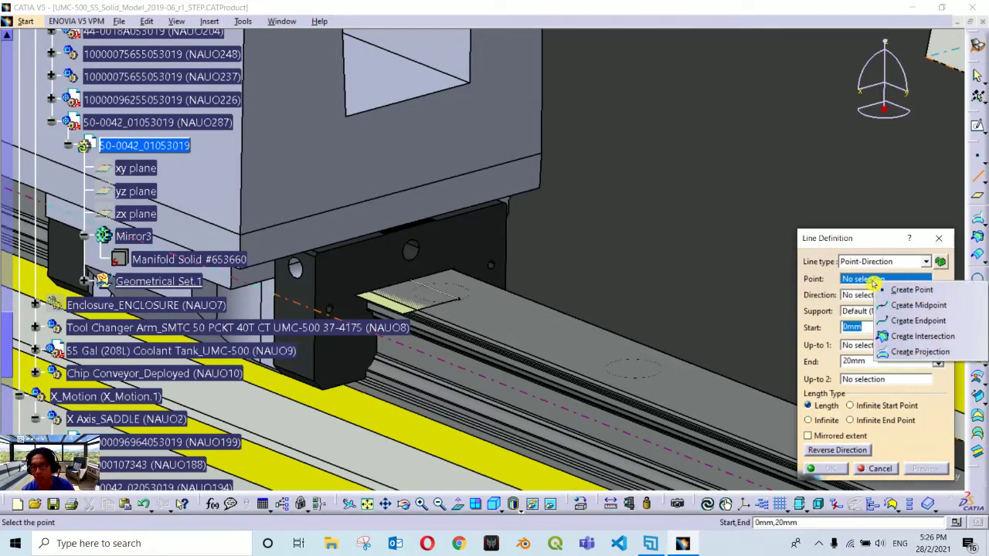
left_click(915, 305)
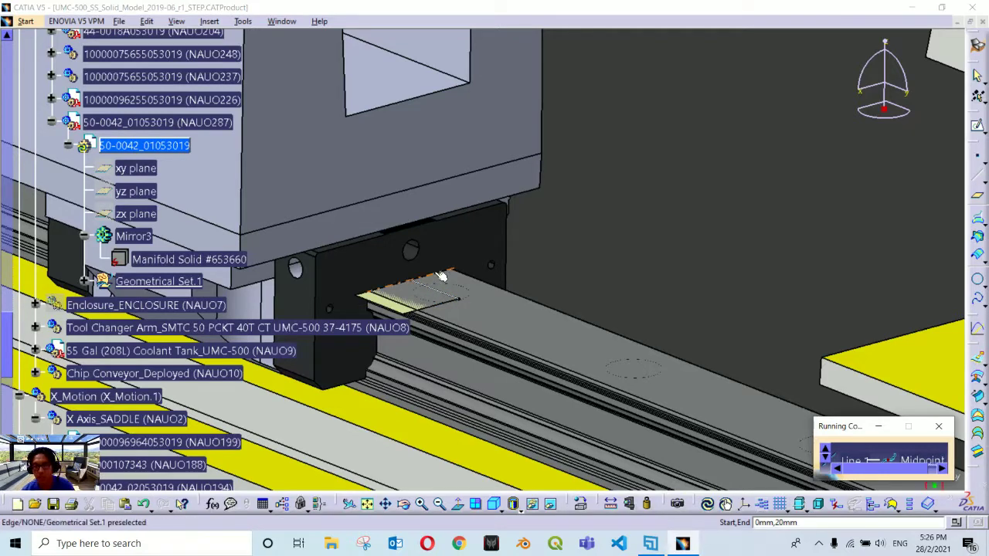
left_click(442, 276)
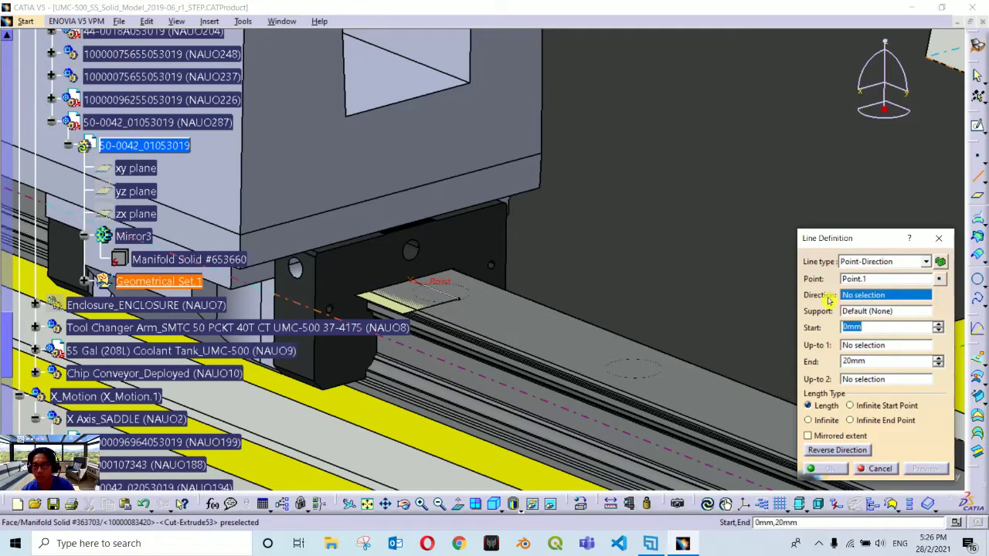
left_click(460, 249)
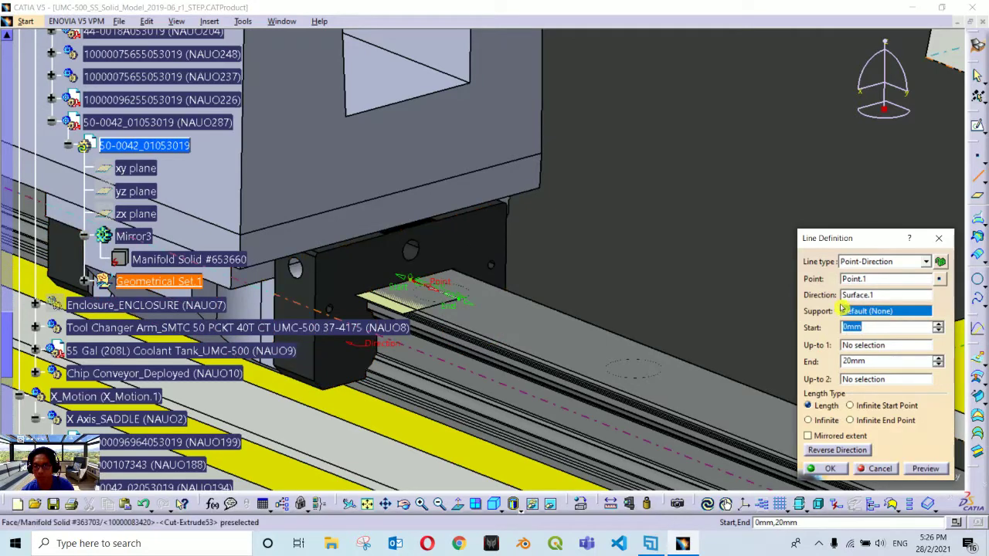
left_click(830, 470)
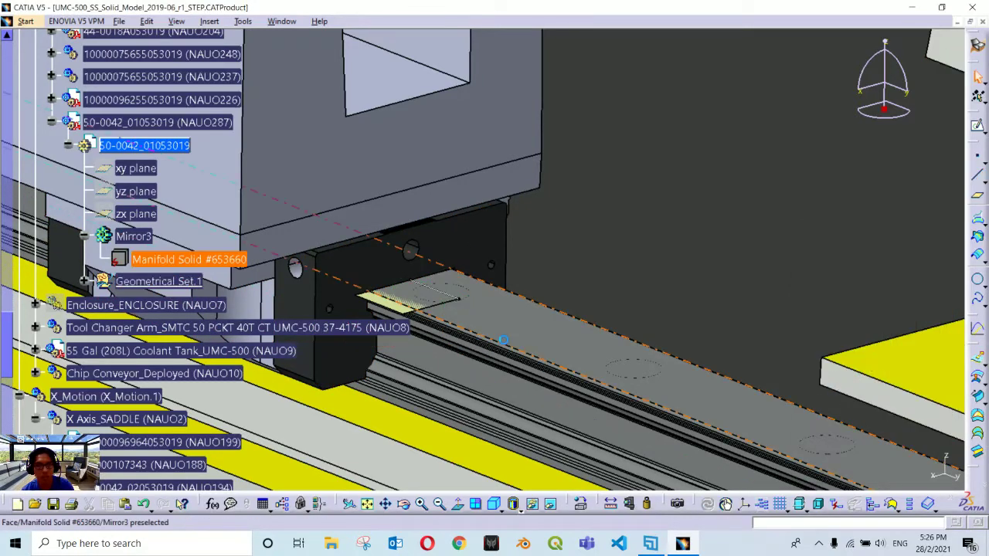
- Extrude Line.1 of the rail part 20 mm as a surface in the direction of Curve.1
left_click(84, 282)
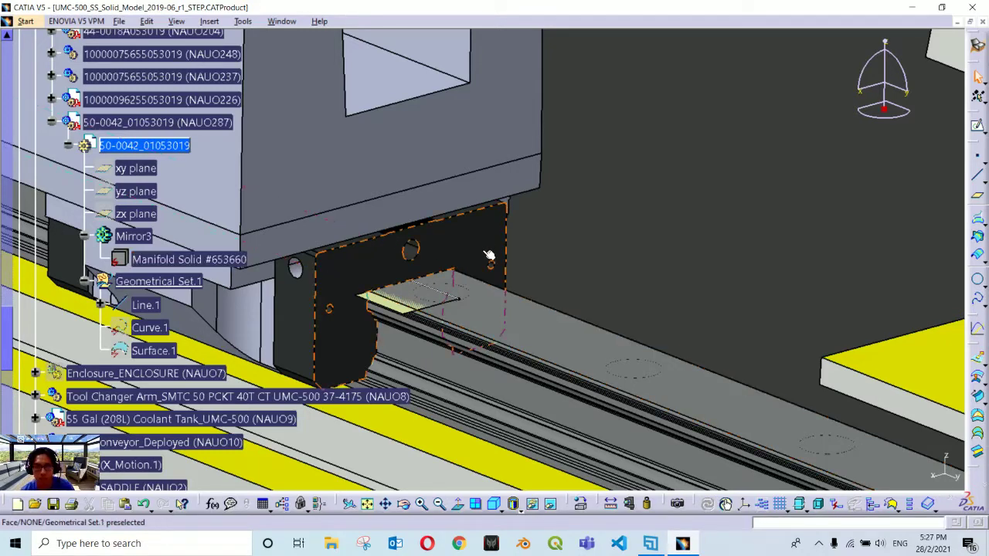
middle_click_drag(489, 255, 542, 246)
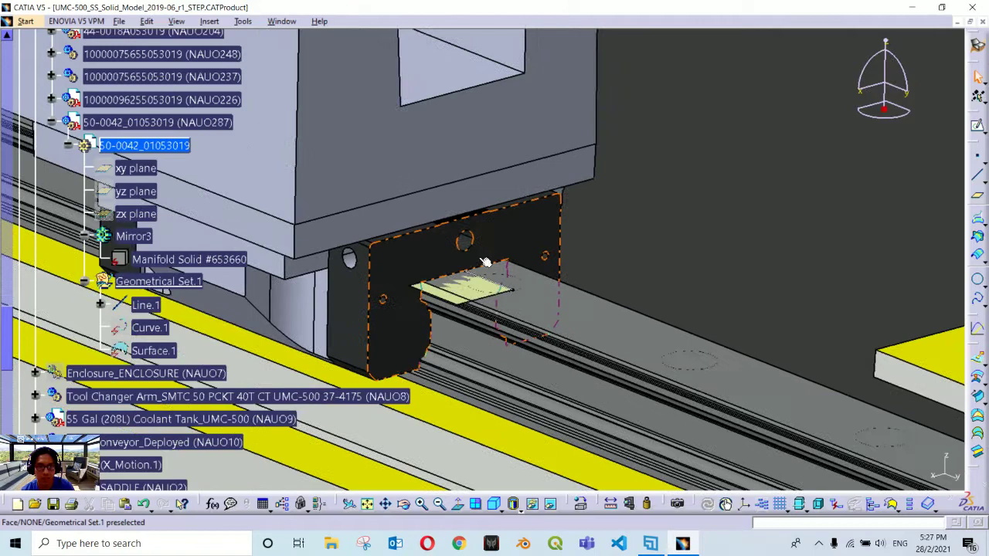
left_click(145, 307)
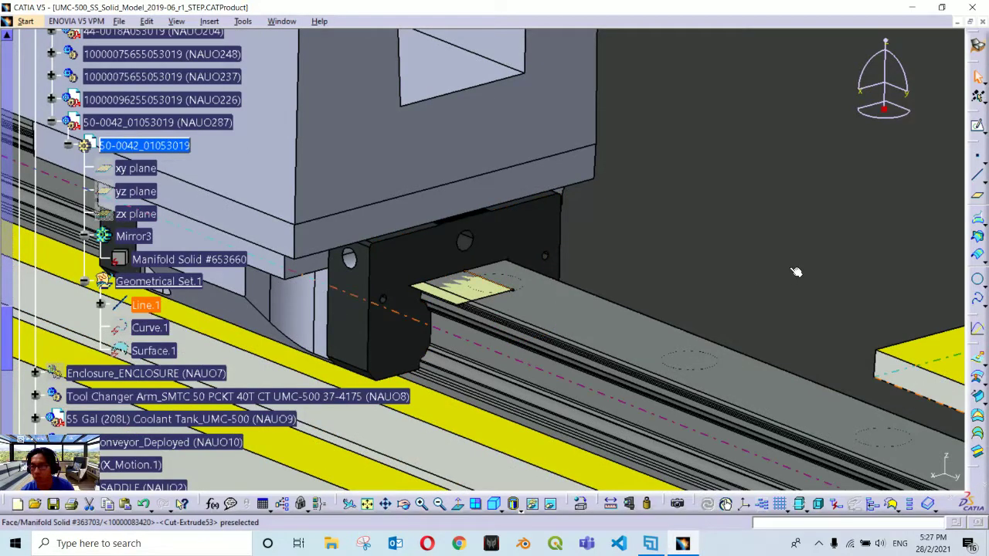
left_click(978, 361)
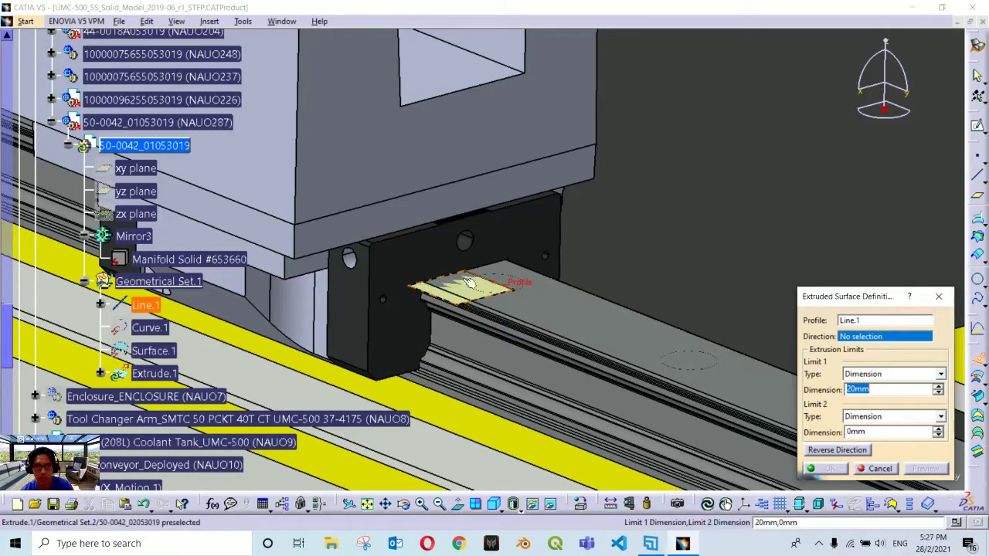
left_click(155, 332)
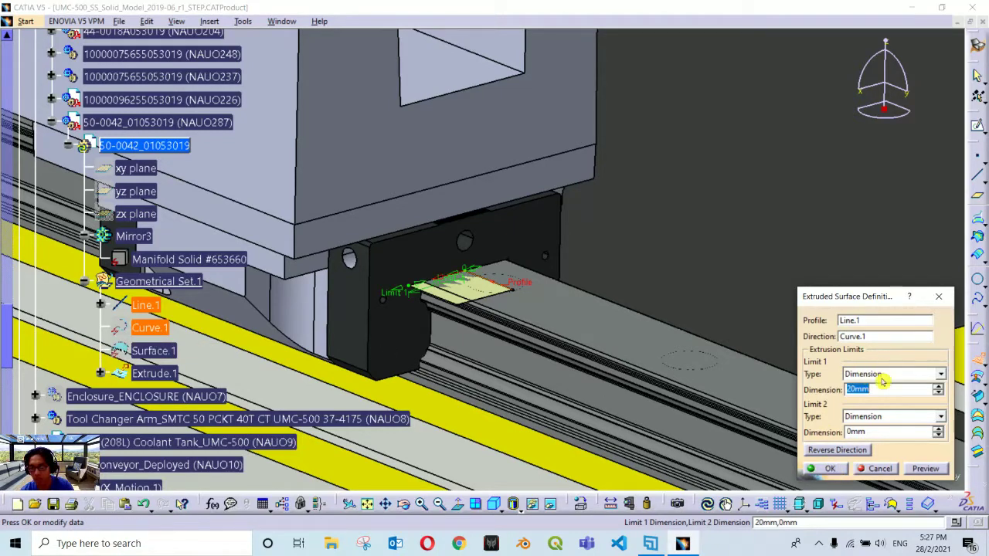
left_click(827, 468)
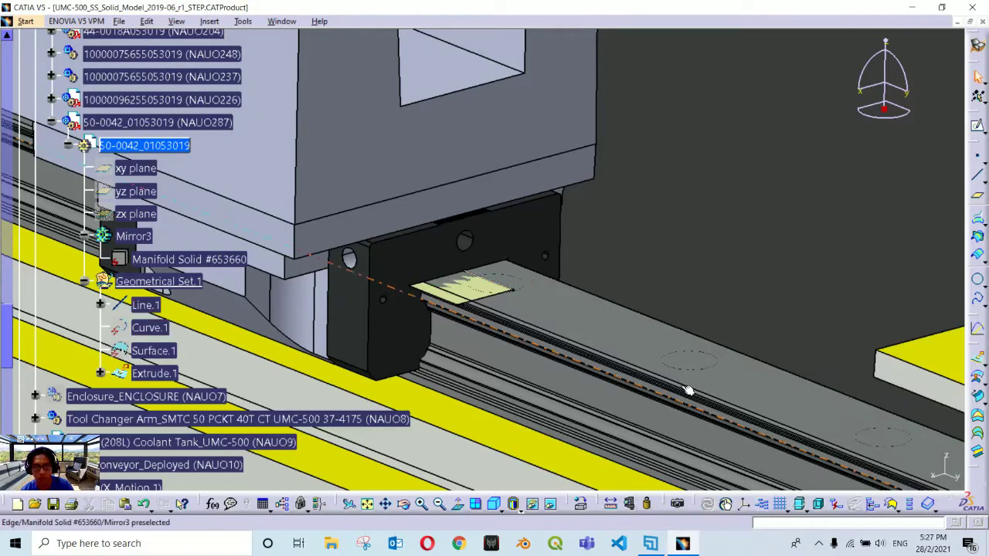
- Examine where the rail part's Extrude.1 and Line.1 lie against the carriage's reference surface at the end plate
left_click(157, 374)
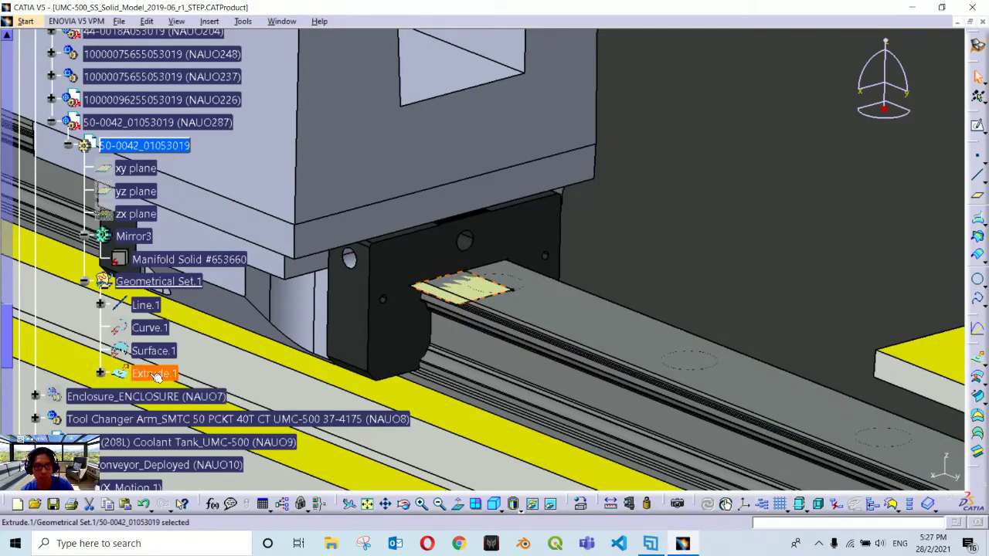
left_click(150, 305)
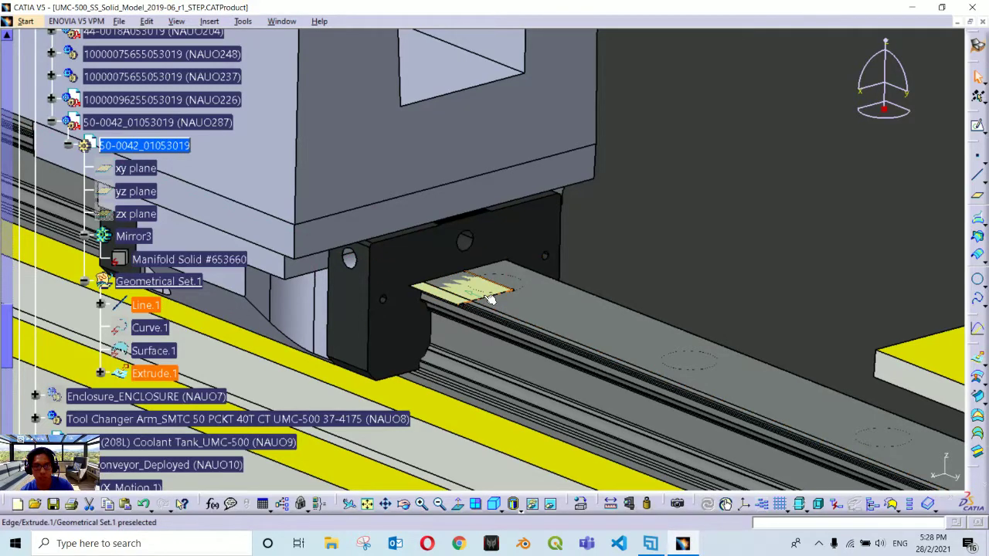
middle_click_drag(492, 298, 490, 299)
scroll(490, 300, "up", 3)
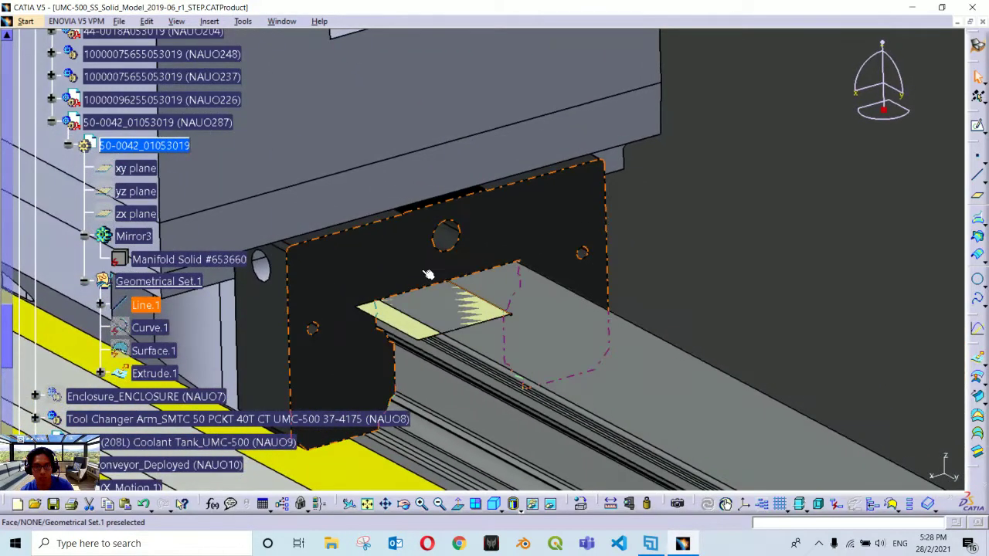
- Leave the rail part and activate the top-level product UMC-500_SS_Solid_Model_2019-06_r1_STEP for assembly editing
middle_click_drag(405, 272, 395, 275)
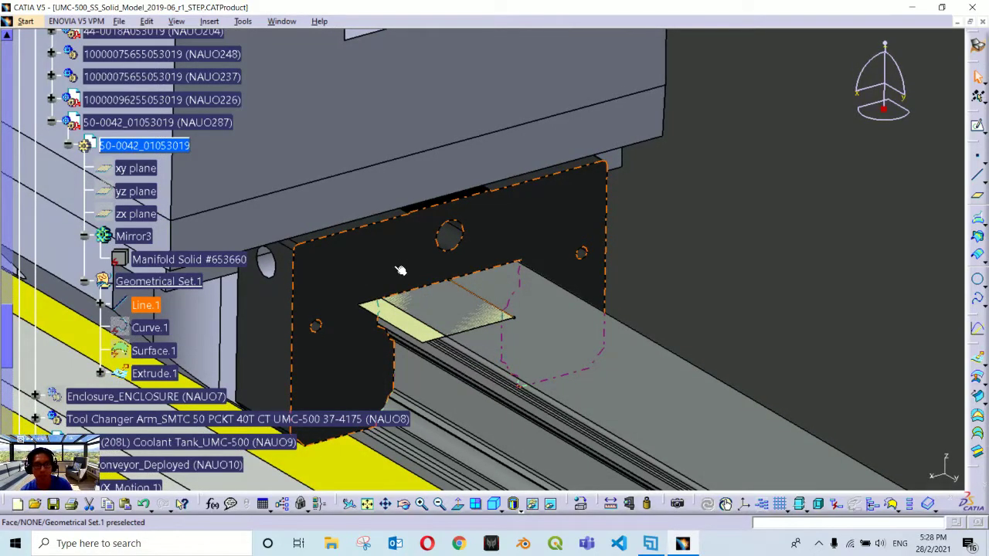
left_click(145, 306)
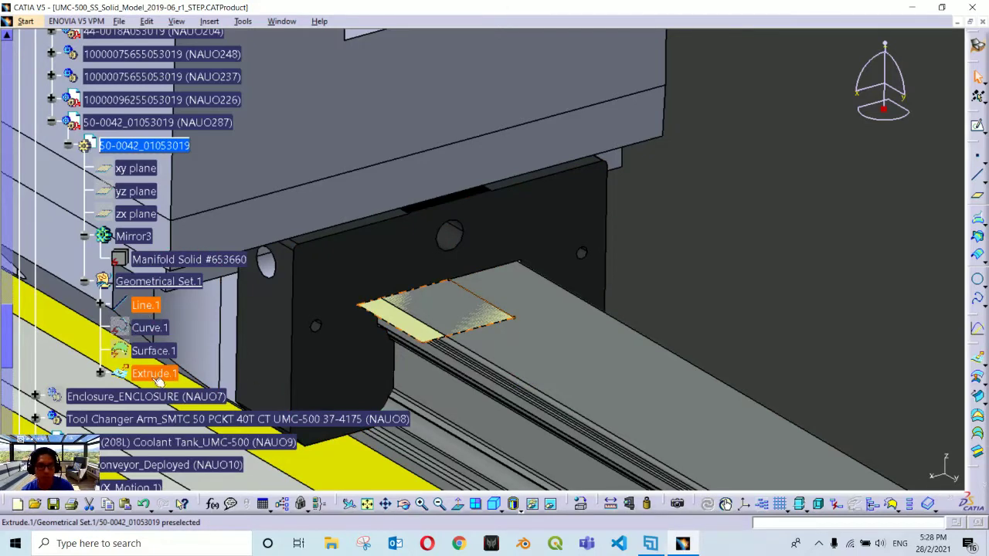
left_click(156, 374)
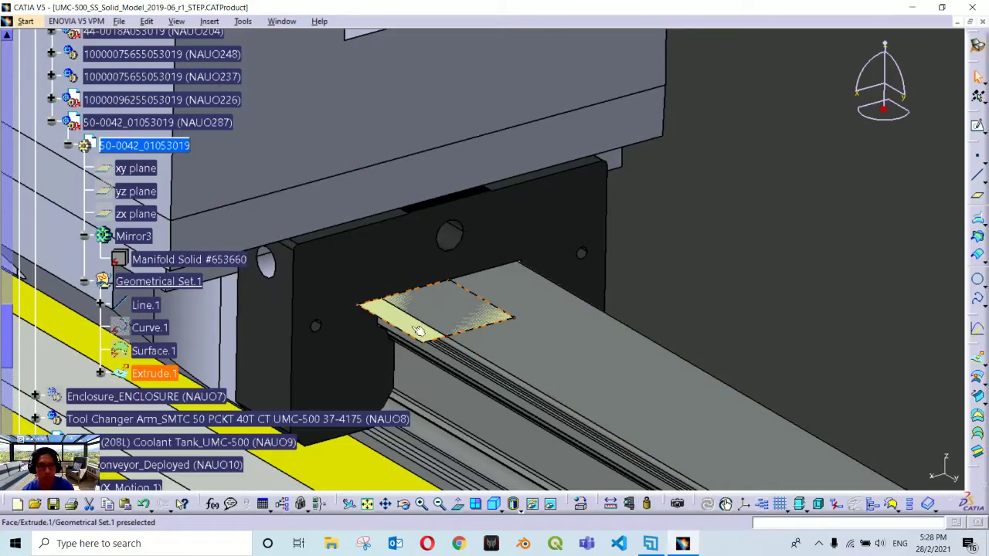
scroll(410, 298, "down", 8)
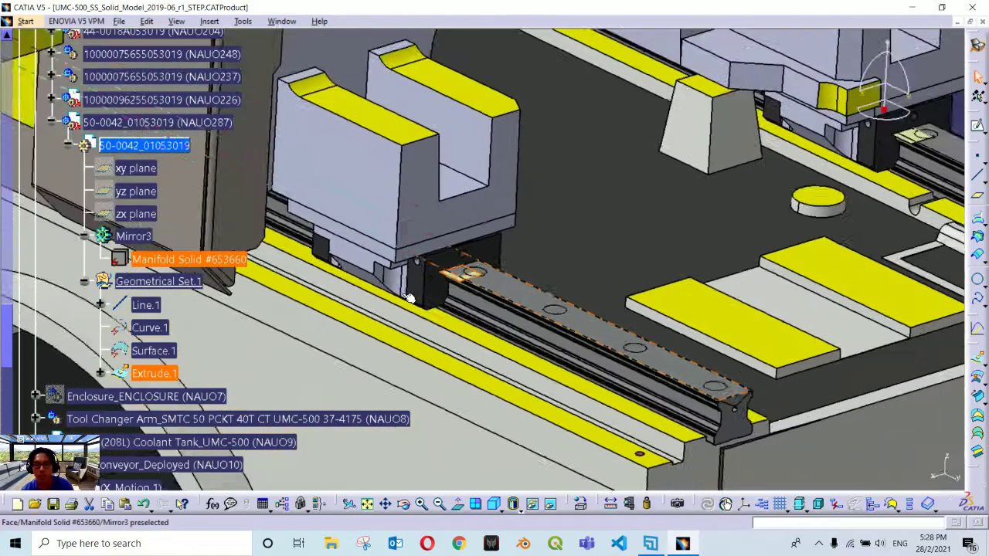
scroll(409, 297, "down", 6)
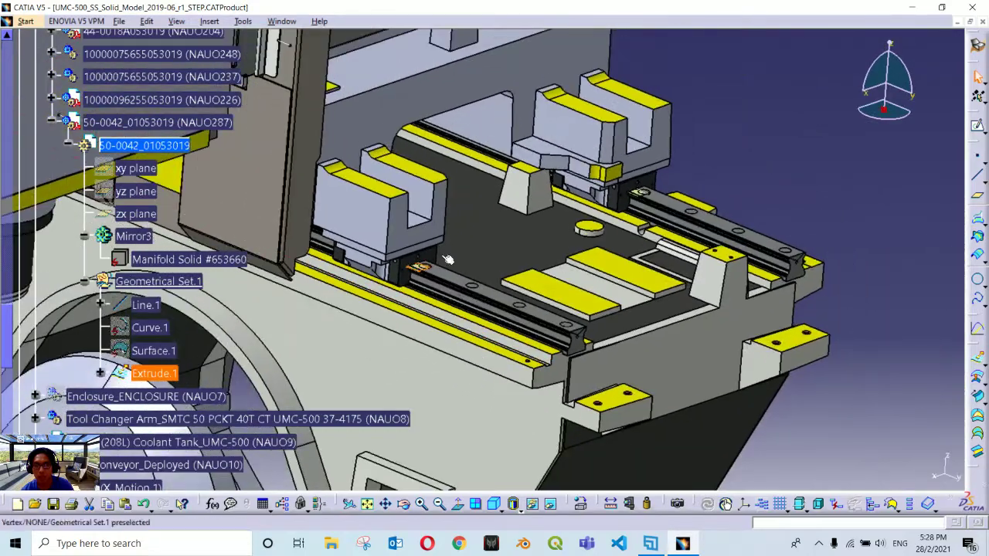
scroll(448, 259, "up", 4)
left_click(139, 238)
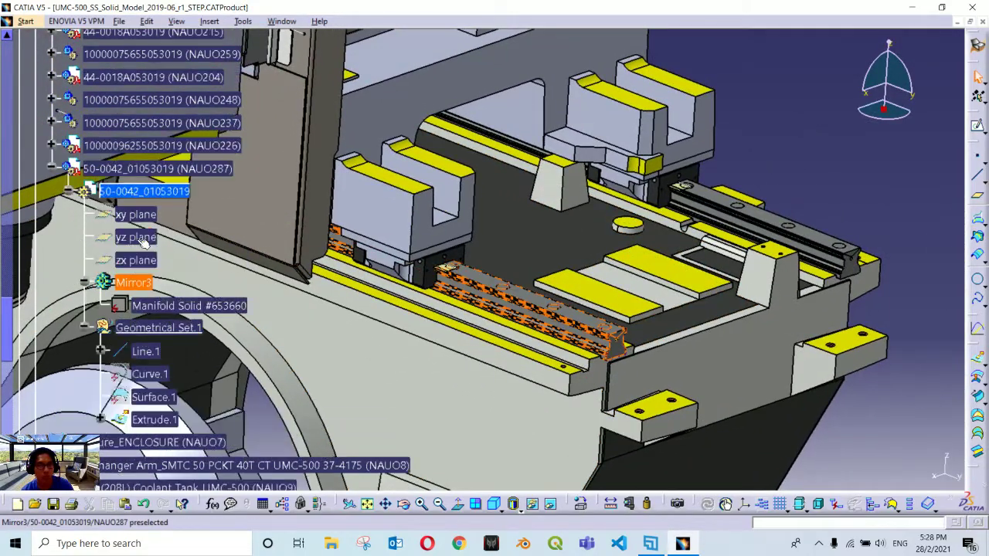
scroll(143, 242, "up", 8)
left_click_drag(3, 271, 6, 58)
double_click(101, 46)
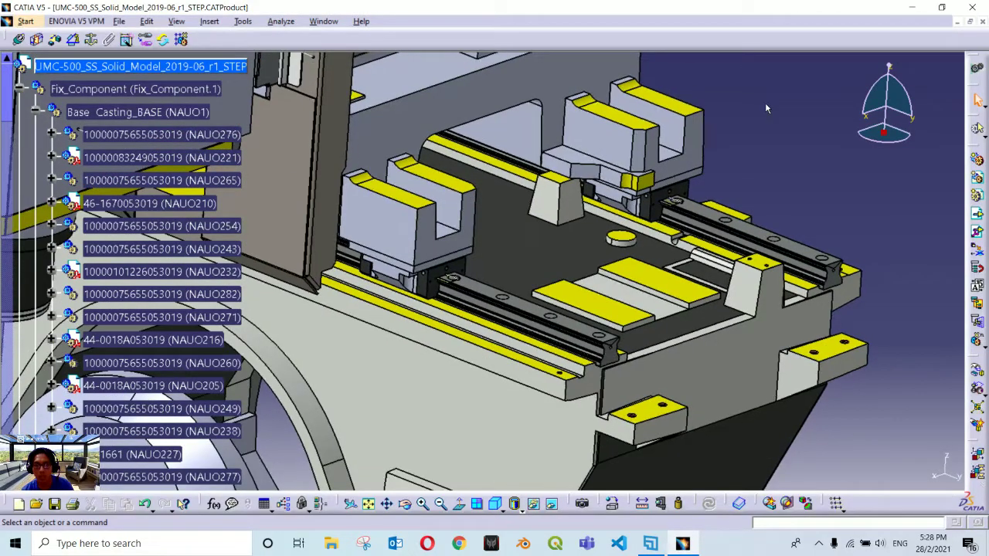
- Start a Coincidence constraint and collapse the Fix_Component, X_Motion and Constraints branches of the specification tree
middle_click_drag(571, 324, 509, 204, "ctrl")
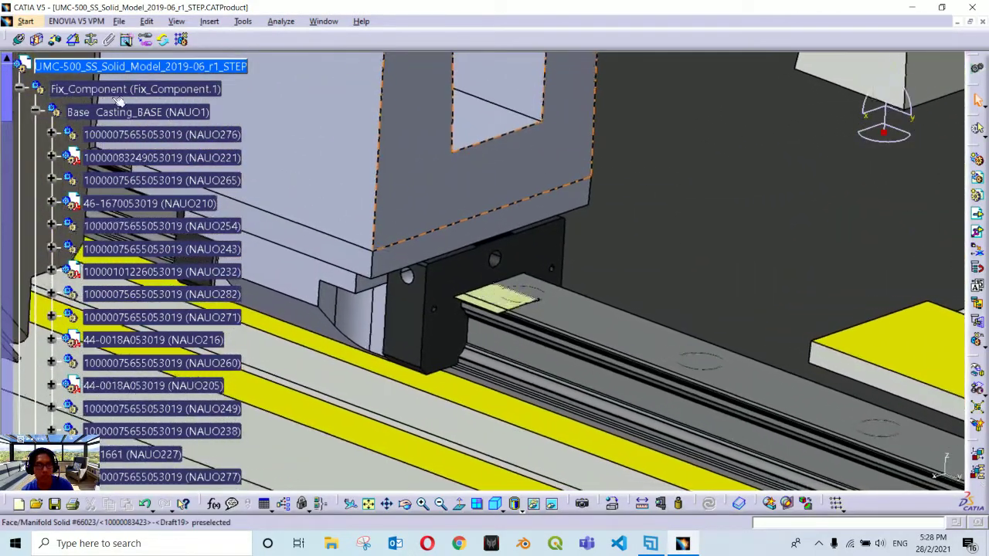
left_click(21, 39)
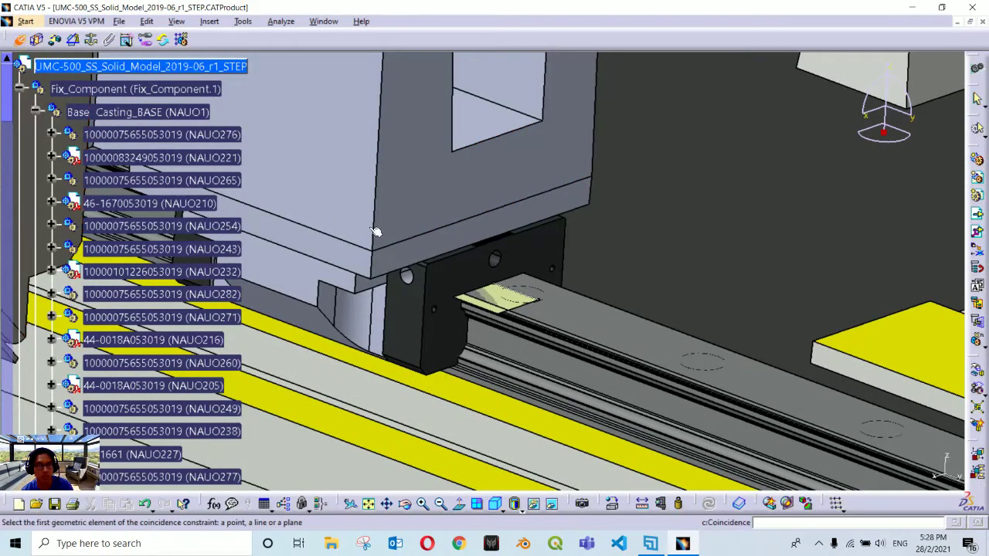
left_click(19, 89)
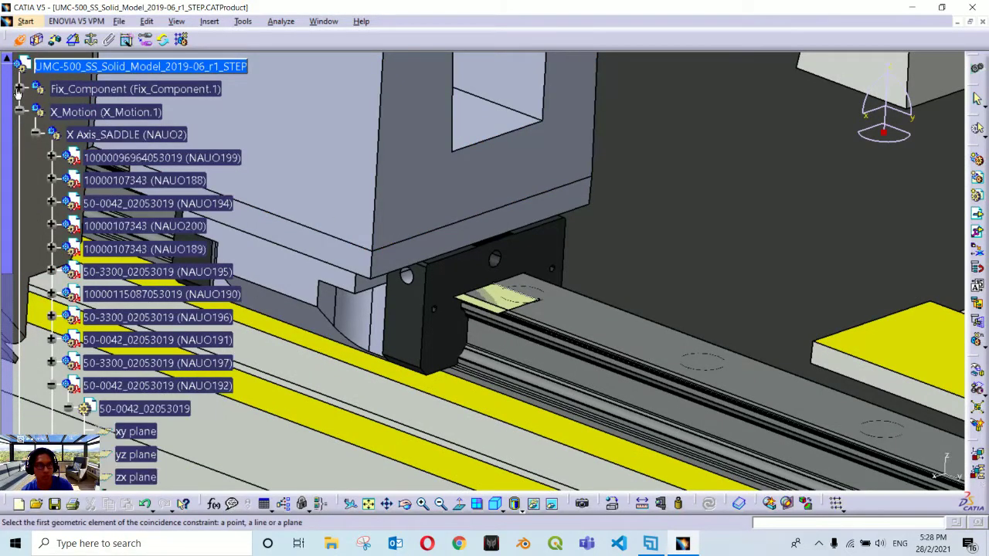
left_click(21, 114)
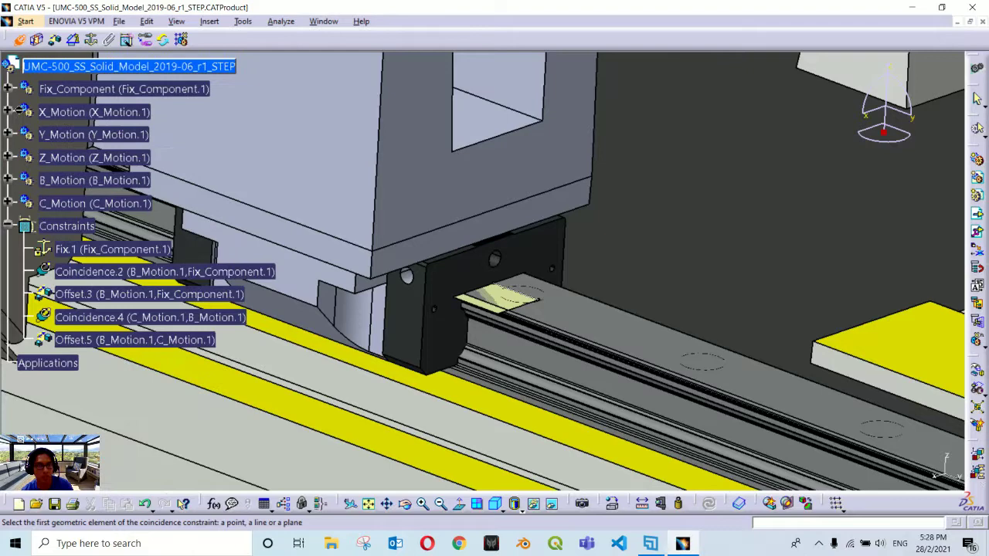
left_click(7, 226)
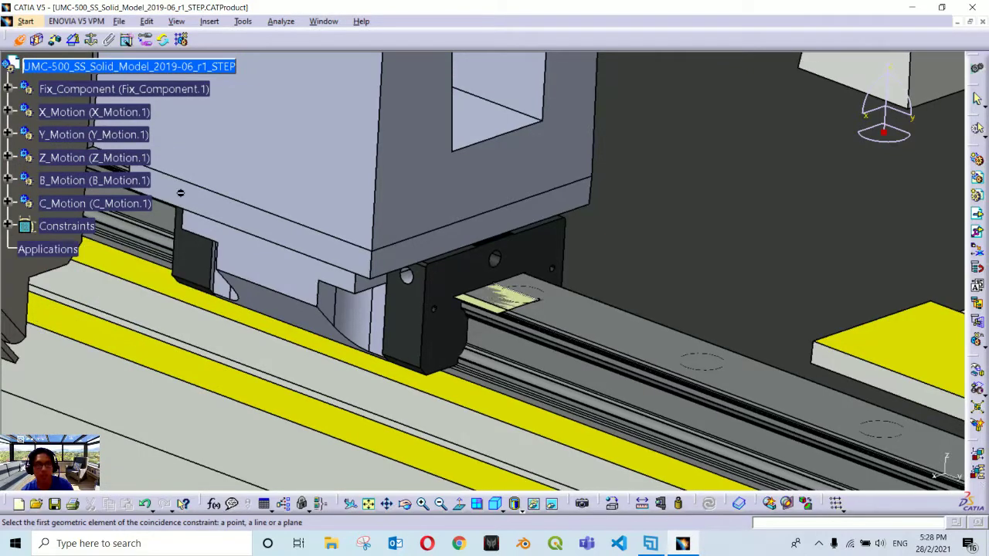
- Make the X_Motion carriage's Line.1 coincident with the guide rail's Line.1, hiding X_Motion to reach the rail's line
scroll(418, 285, "up", 5)
middle_click_drag(433, 292, 426, 290)
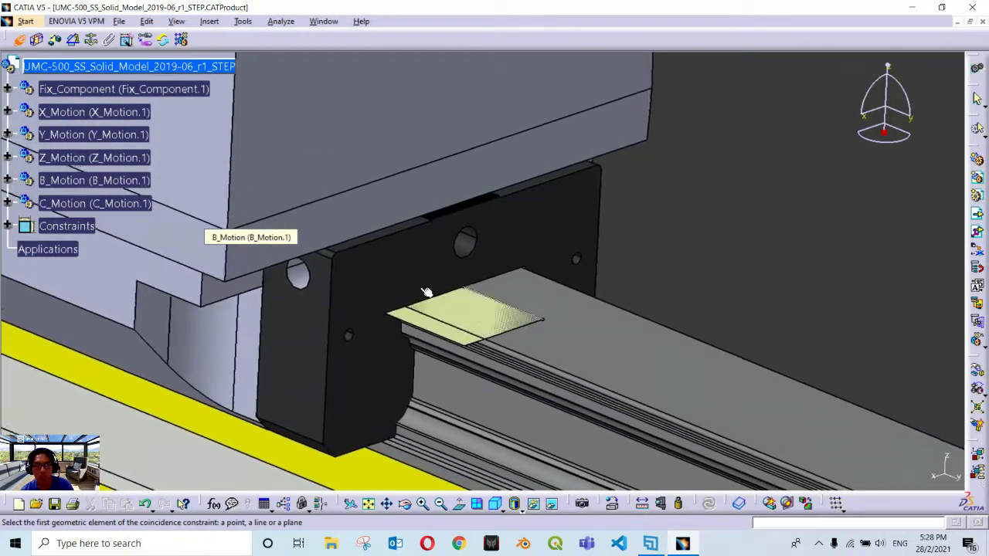
left_click(17, 44)
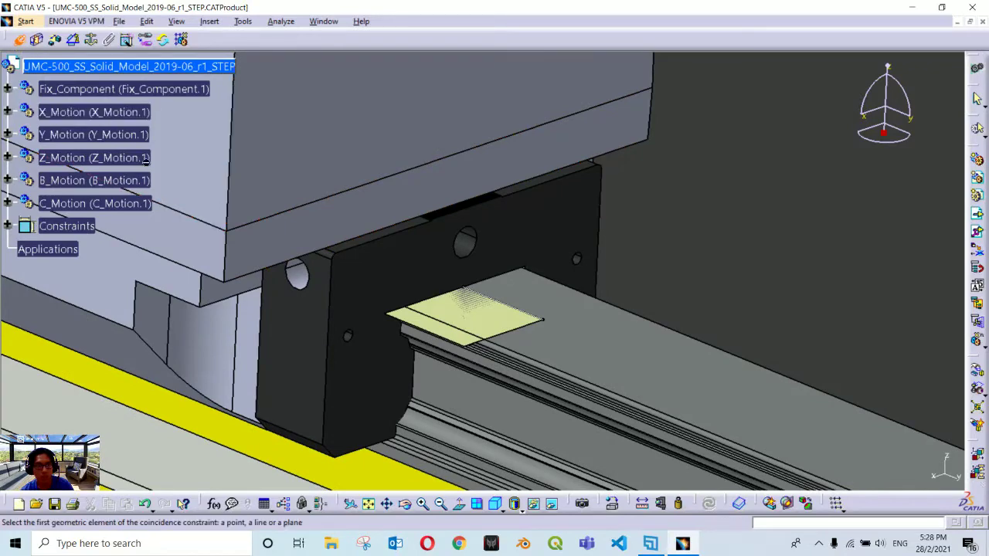
scroll(474, 309, "up", 1)
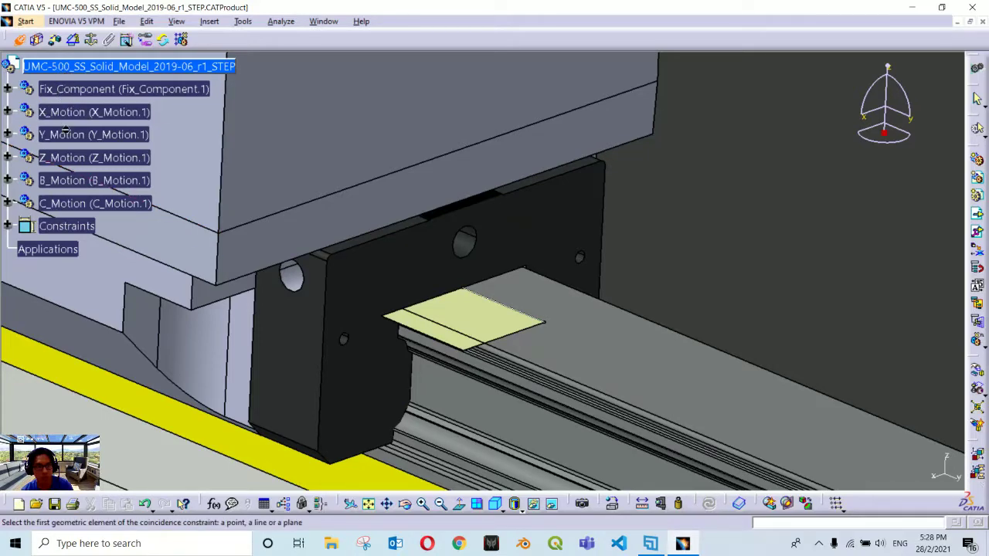
left_click(501, 306)
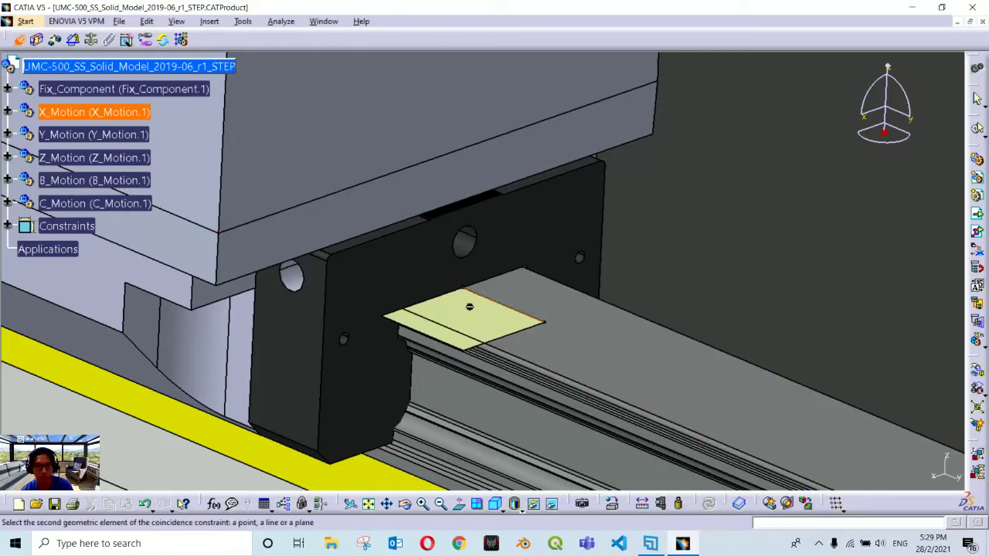
right_click(75, 112)
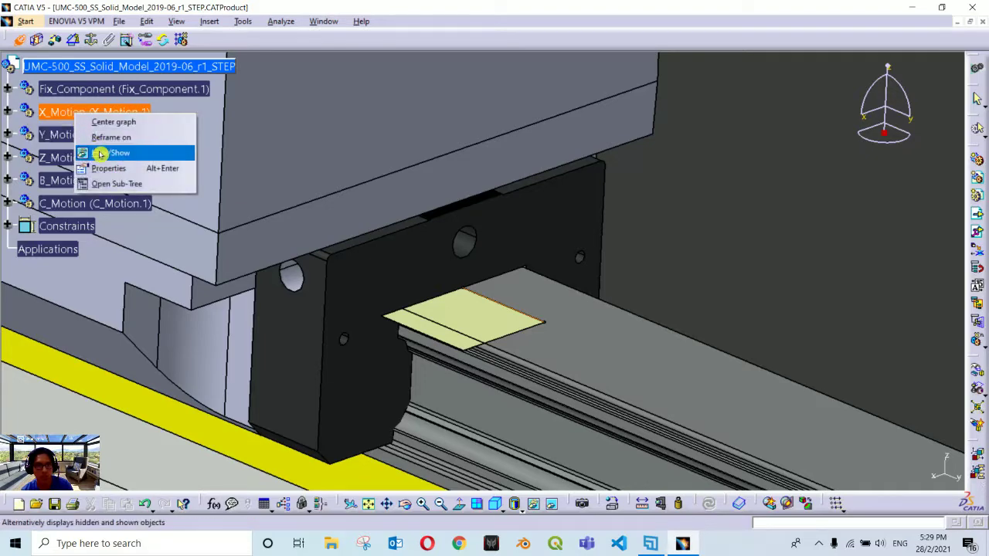
left_click(100, 153)
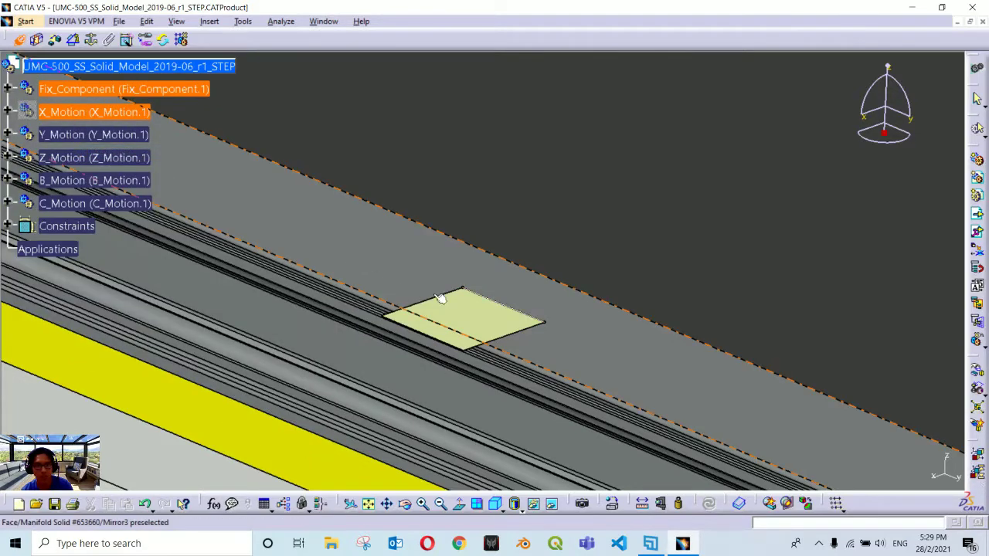
left_click(516, 312)
left_click(508, 297)
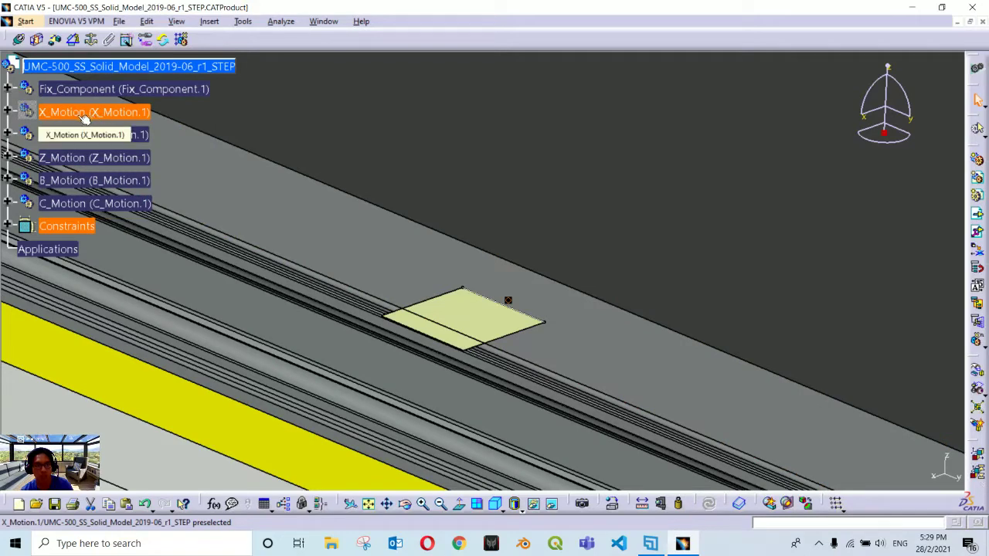
- Start an Offset constraint with the guide rail's extruded surface as first element and show X_Motion again
left_click(57, 43)
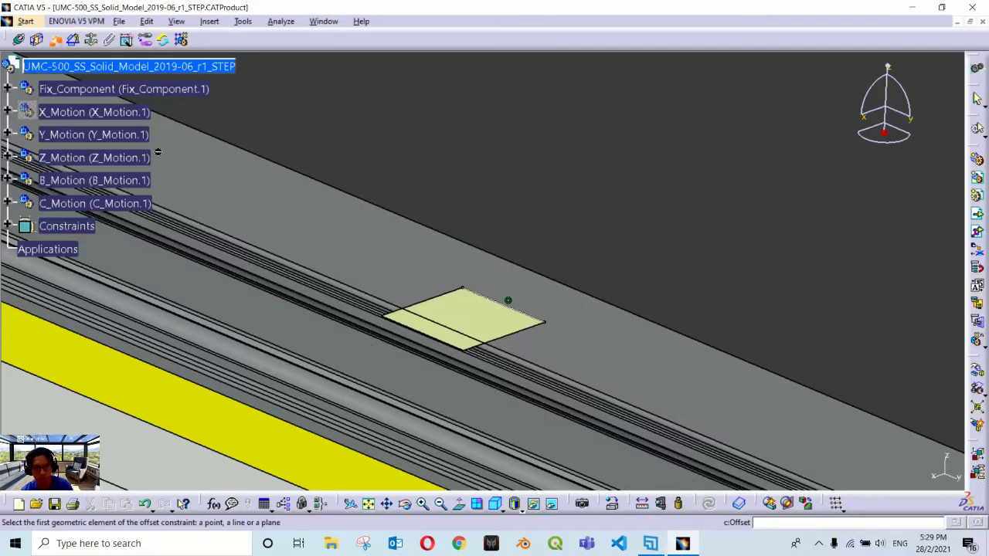
left_click(445, 338)
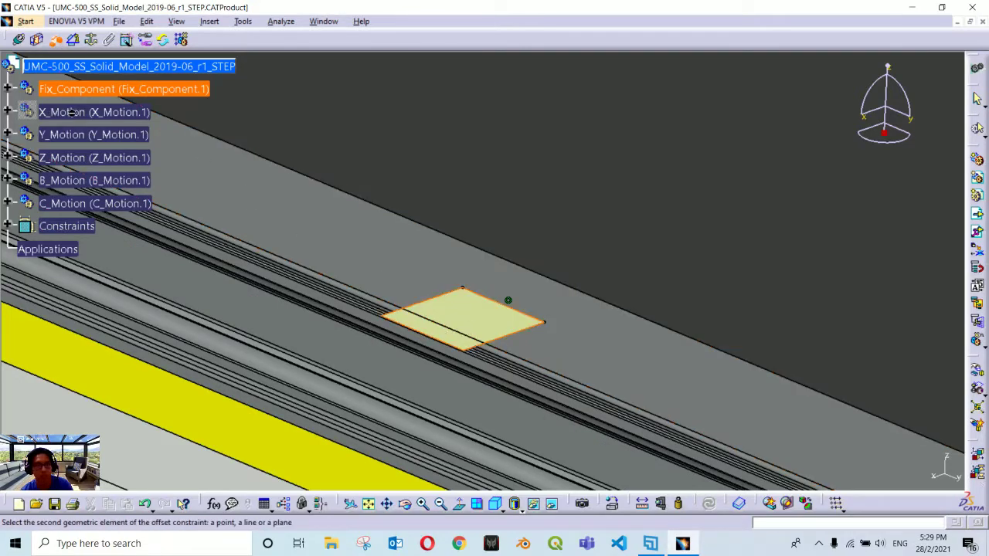
right_click(72, 112)
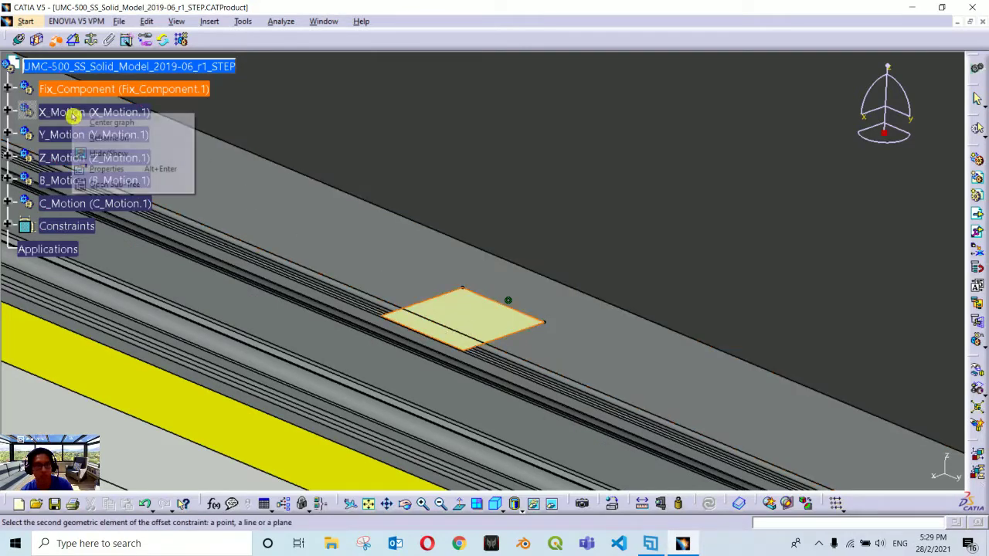
left_click(123, 154)
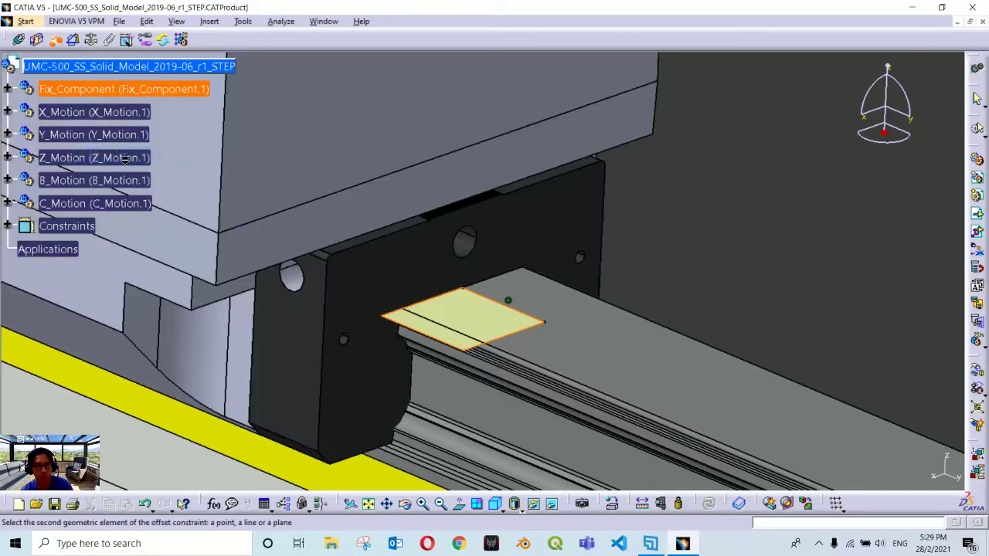
- Complete the 0 mm offset with Same orientation on the carriage's extruded surface, hiding Fix_Component for the selection and showing it again
left_click(420, 325)
right_click(77, 91)
left_click(108, 134)
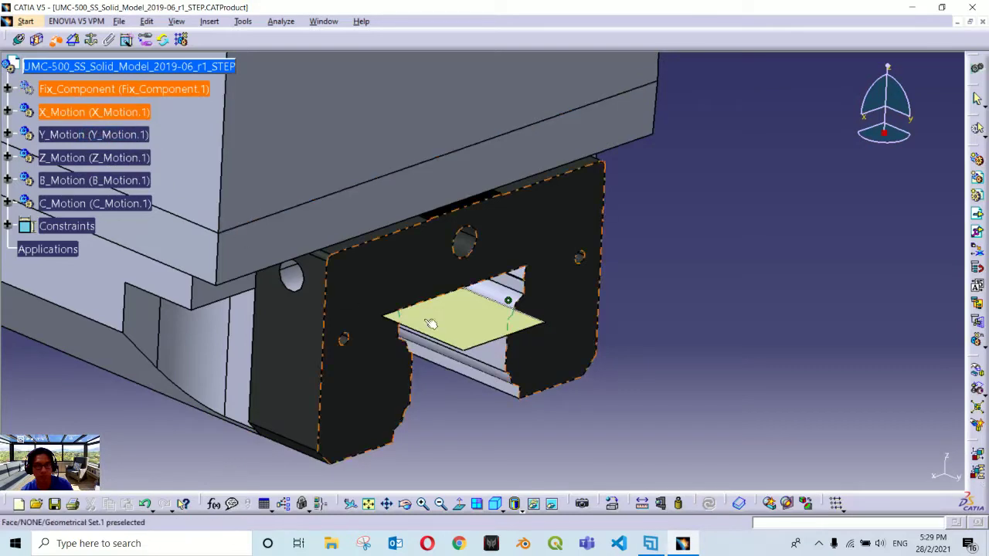
left_click(451, 319)
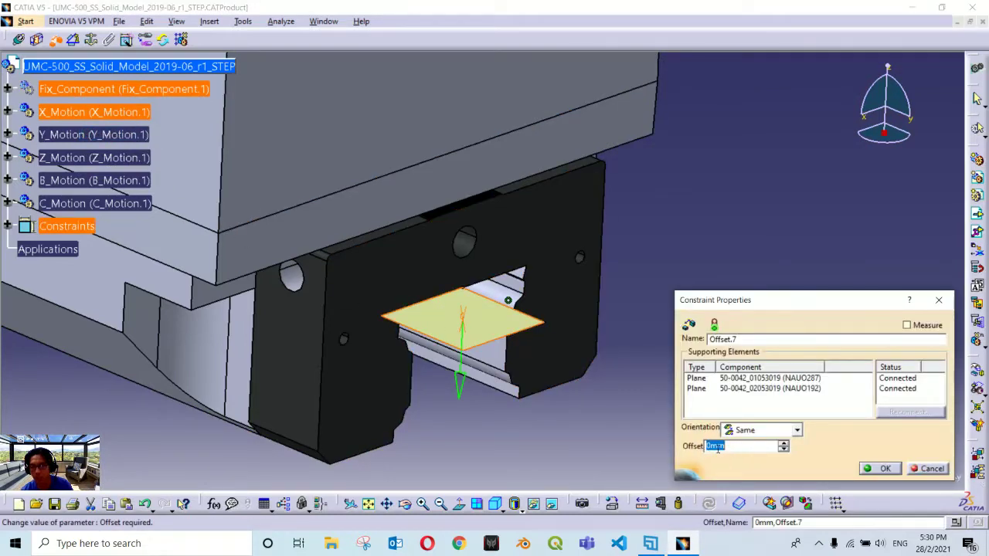
left_click(880, 469)
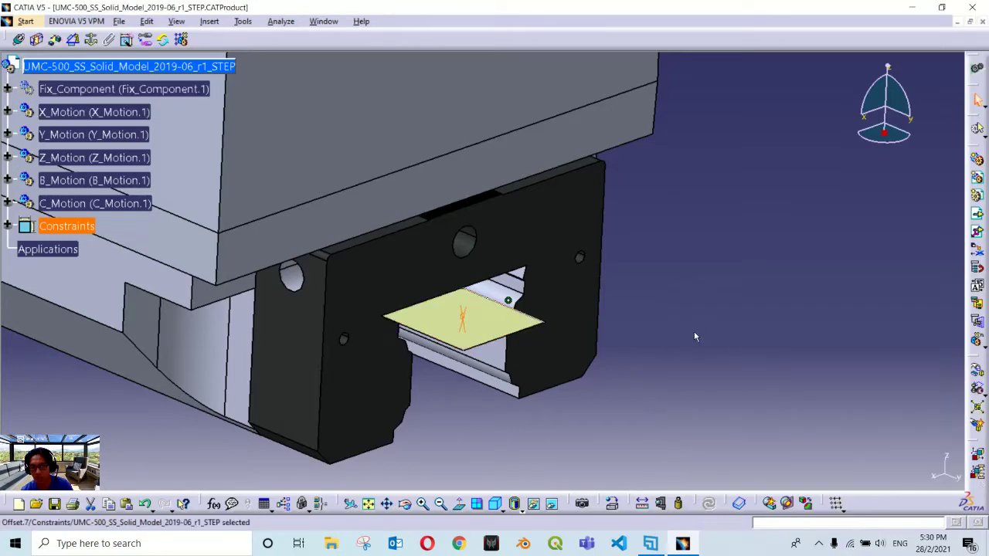
right_click(86, 91)
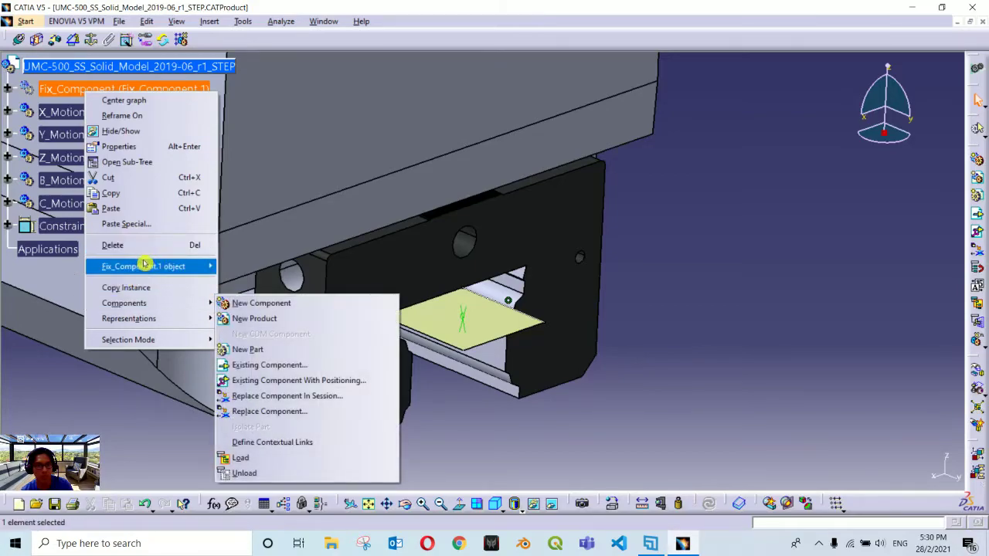
left_click(127, 131)
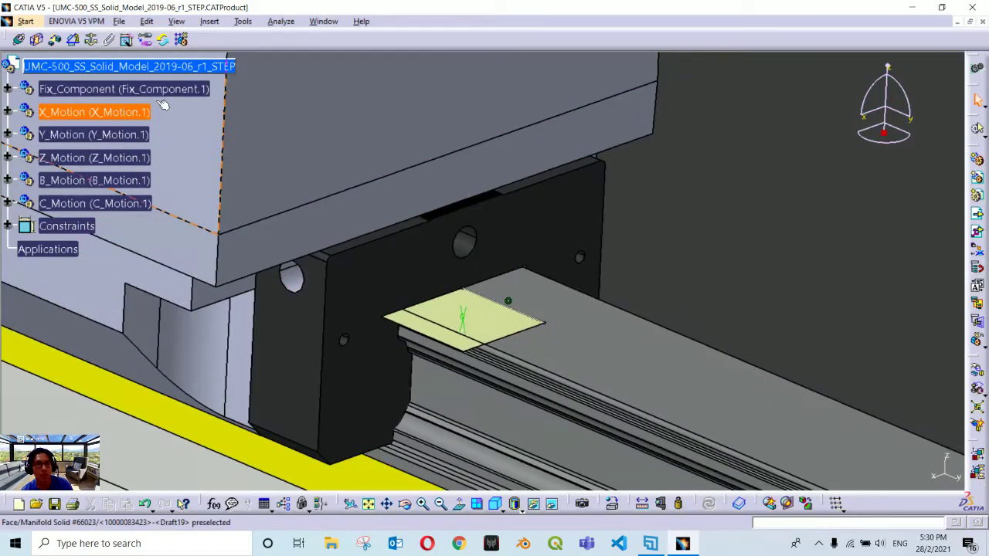
- Analyze the component degrees of freedom of X_Motion and examine its remaining translation on the machine
scroll(164, 103, "down", 10)
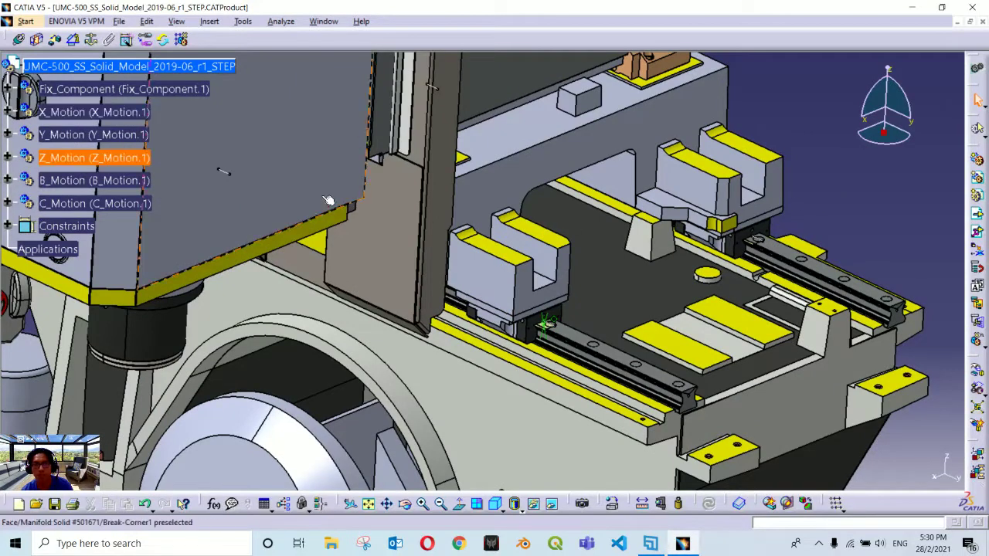
right_click(63, 114)
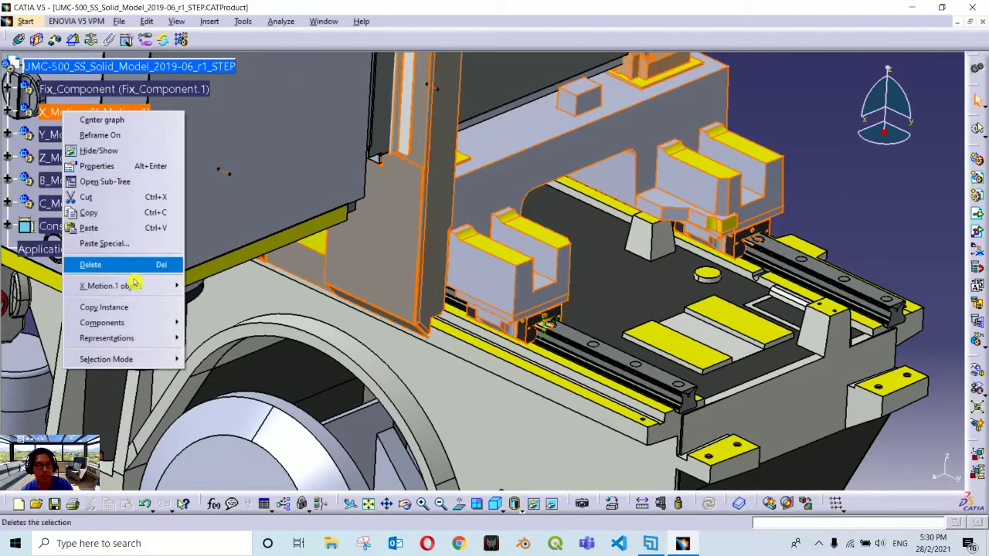
mouse_move(139, 286)
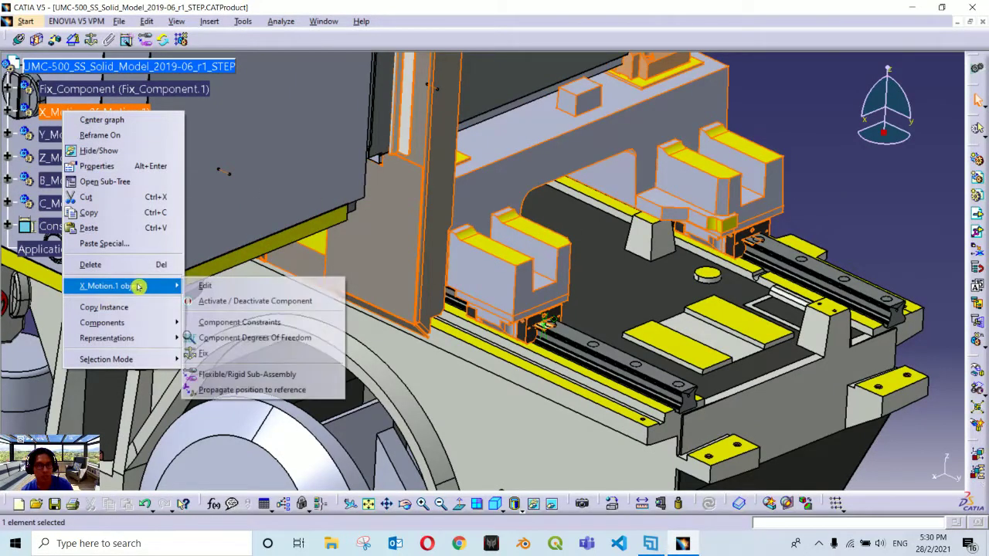
left_click(319, 341)
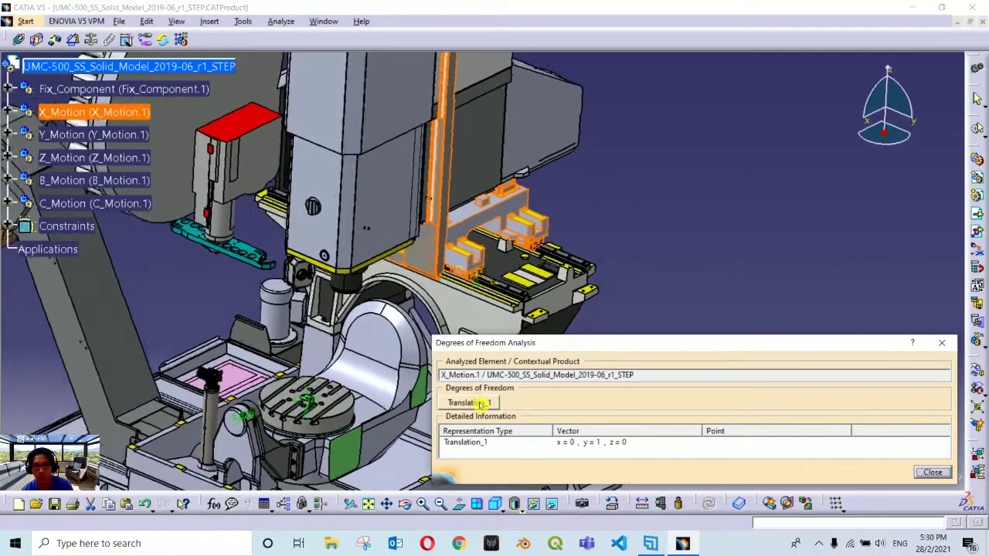
left_click(482, 410)
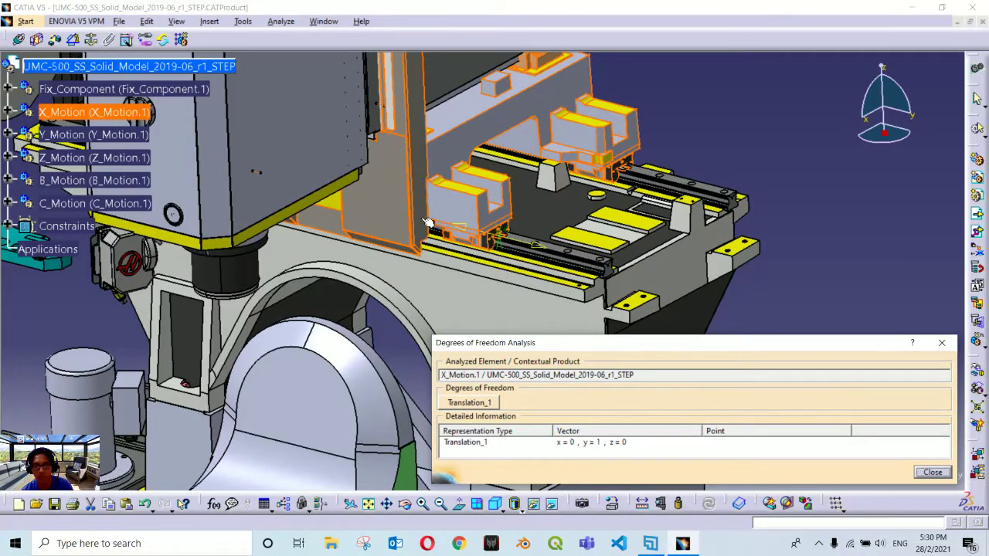
left_click(933, 474)
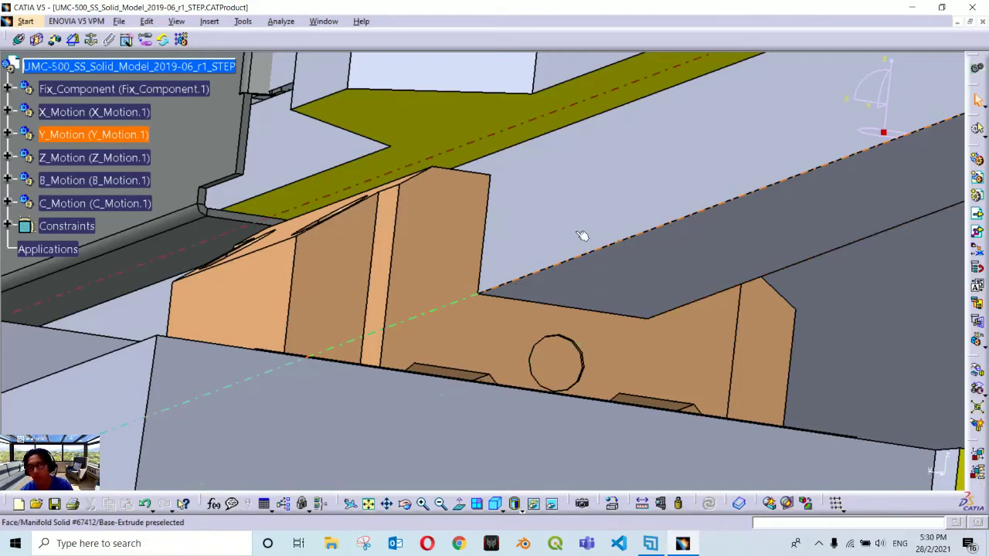
- Make the lower edge of Y_Motion's guide rail coincident with the inner slot edge of X_Motion's carriage, hiding Y_Motion to reach it
left_click(19, 40)
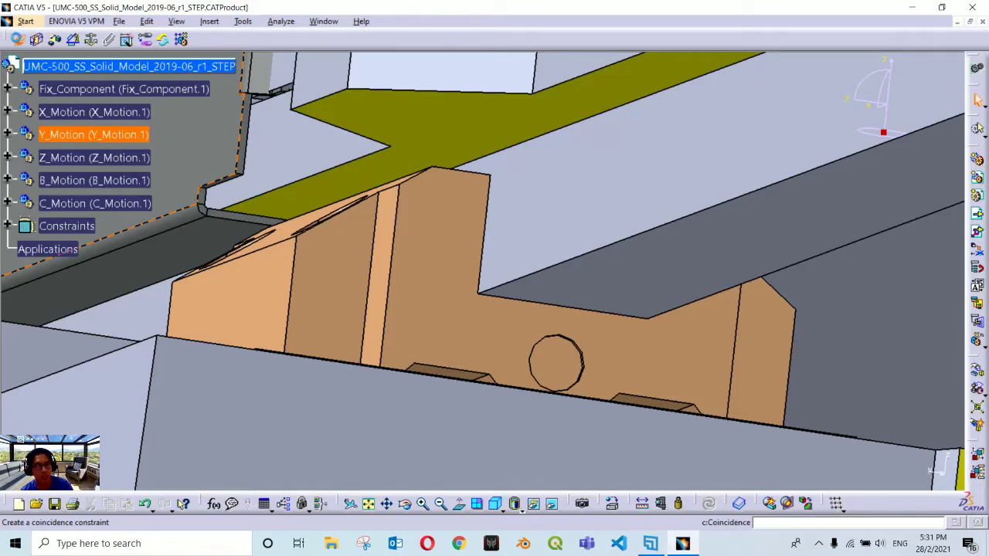
left_click(586, 261)
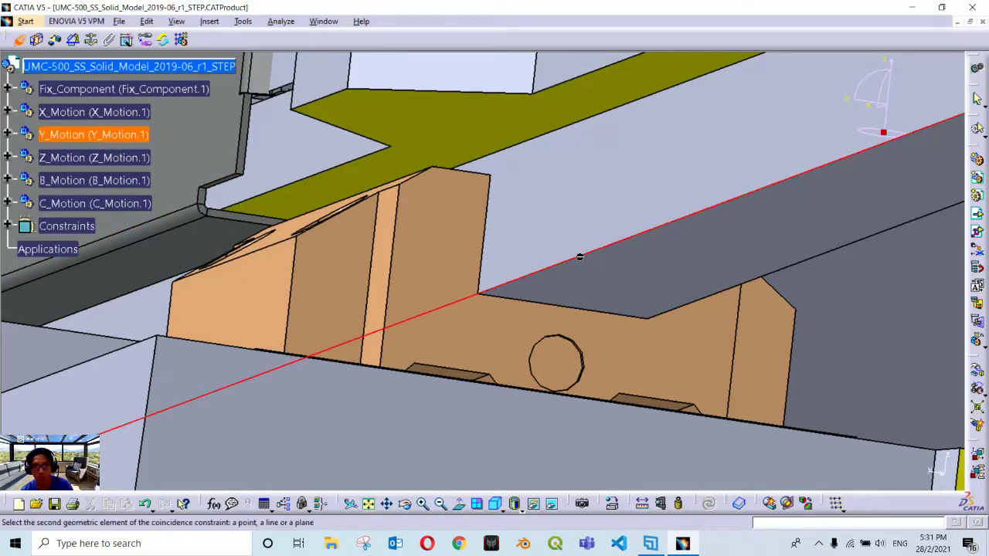
right_click(69, 136)
left_click(115, 175)
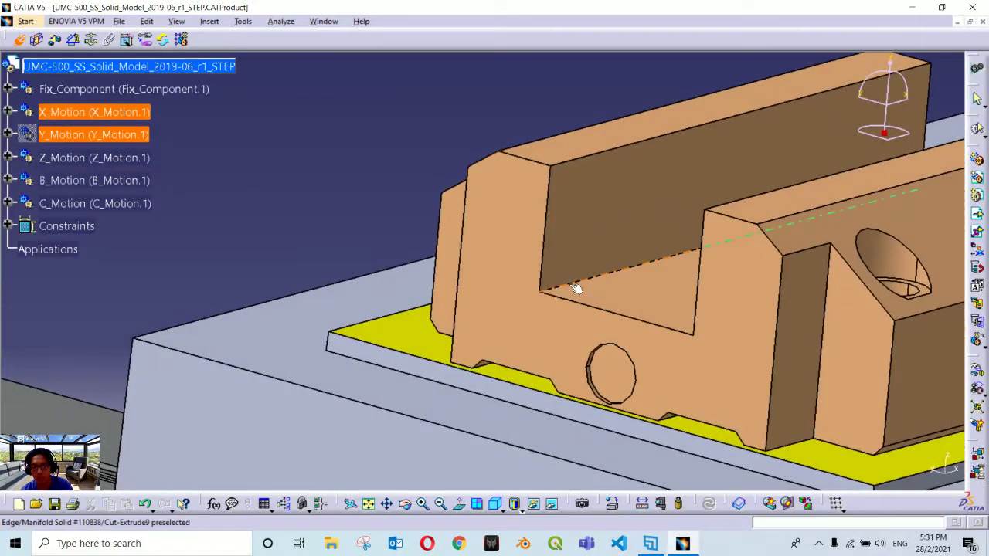
middle_click_drag(575, 287, 569, 288)
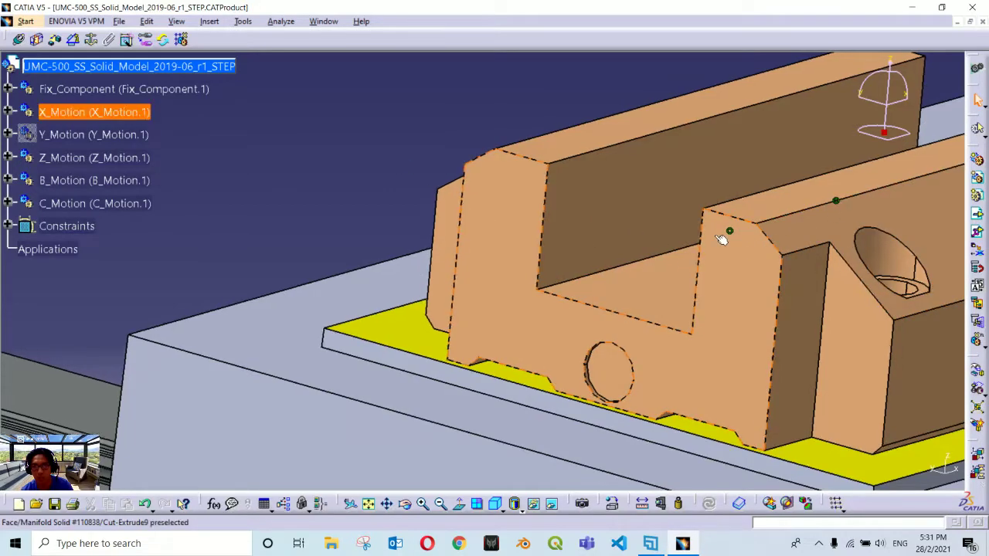
- Add a 0 mm offset with Opposite orientation between the carriage slot's side face and Y_Motion's rail face, showing Y_Motion again for the selection
middle_click_drag(723, 236, 735, 236)
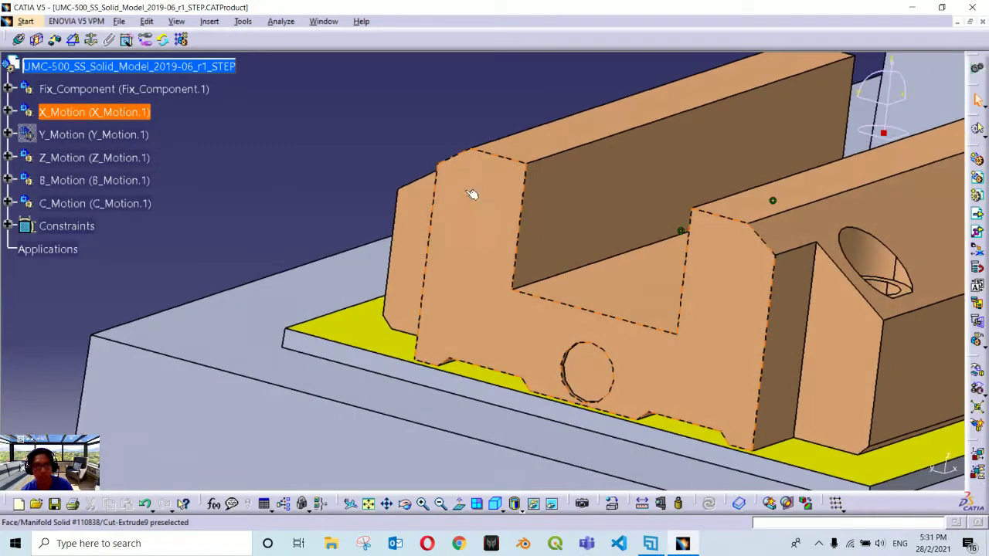
left_click(54, 42)
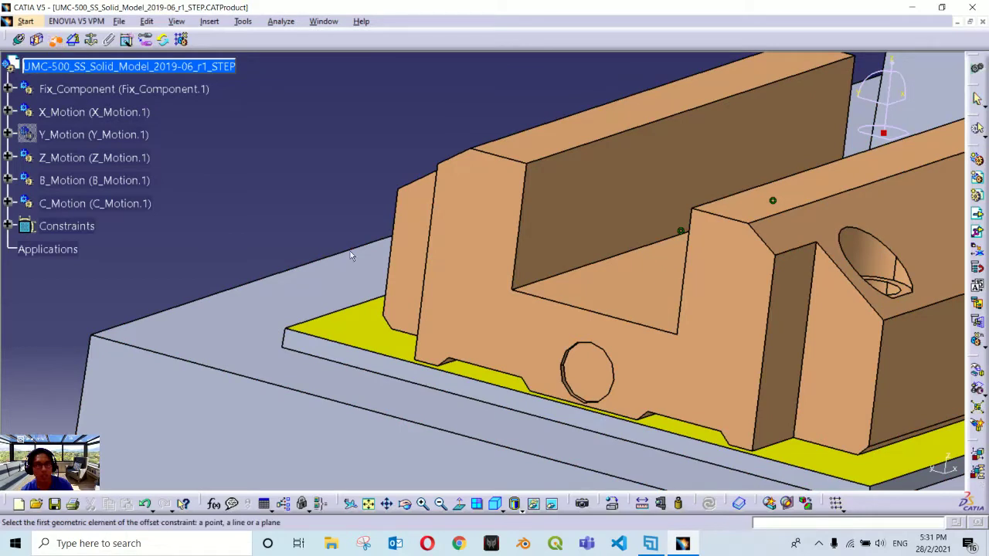
left_click(593, 203)
right_click(70, 136)
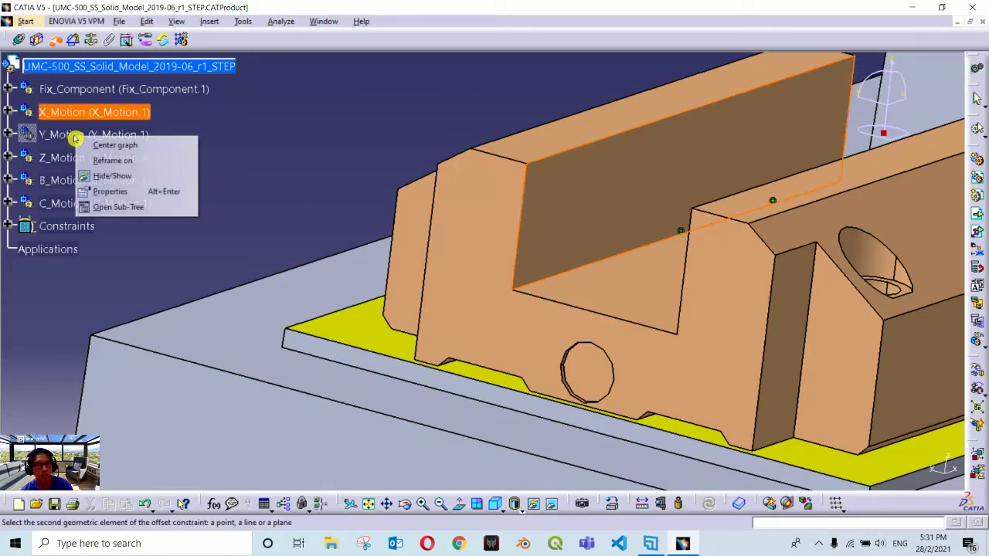
left_click(126, 174)
middle_click_drag(266, 158, 333, 278)
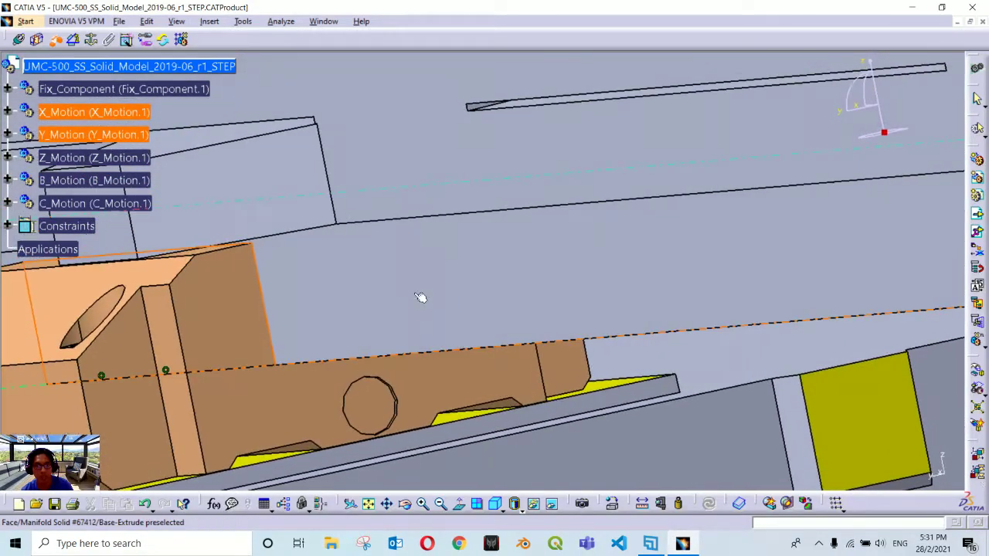
double_click(429, 278)
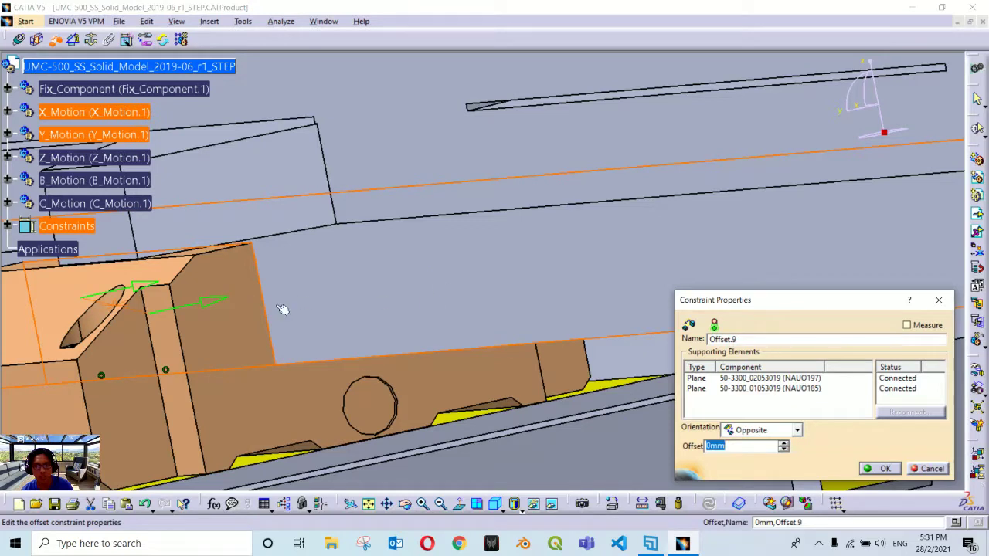
right_click(580, 411)
left_click_drag(743, 448, 692, 443)
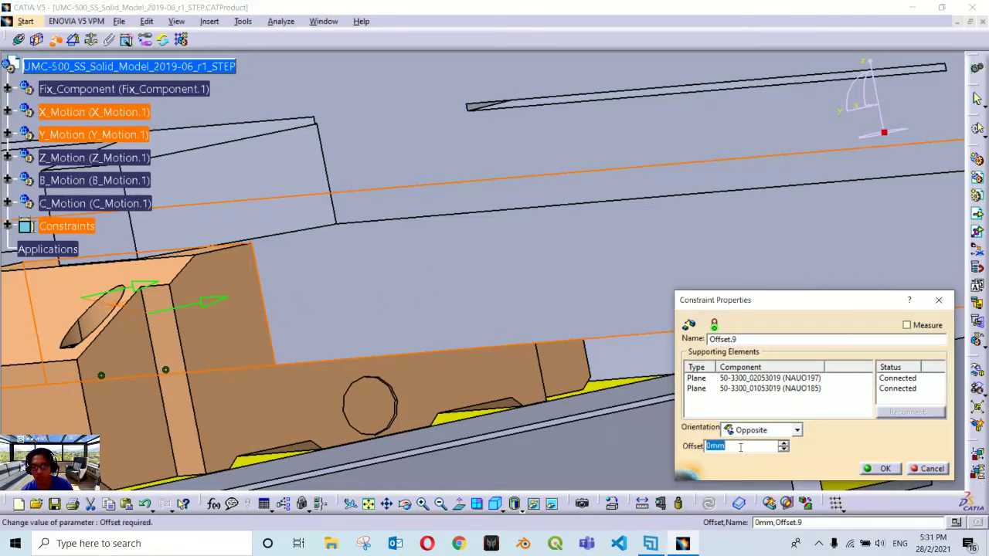
left_click(883, 469)
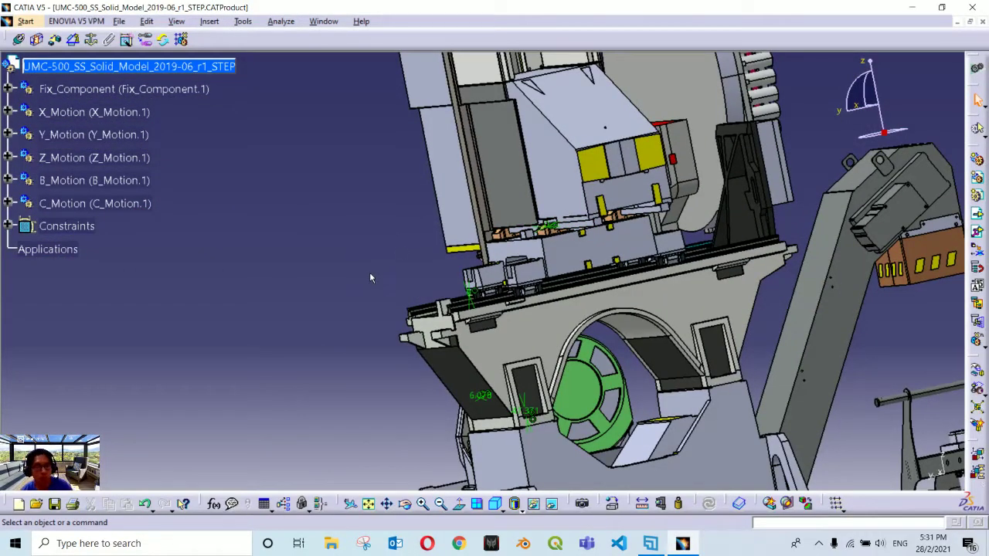
- Analyze the component degrees of freedom of Y_Motion and examine the directions of Translation_1 and Translation_2 on the machine
right_click(129, 135)
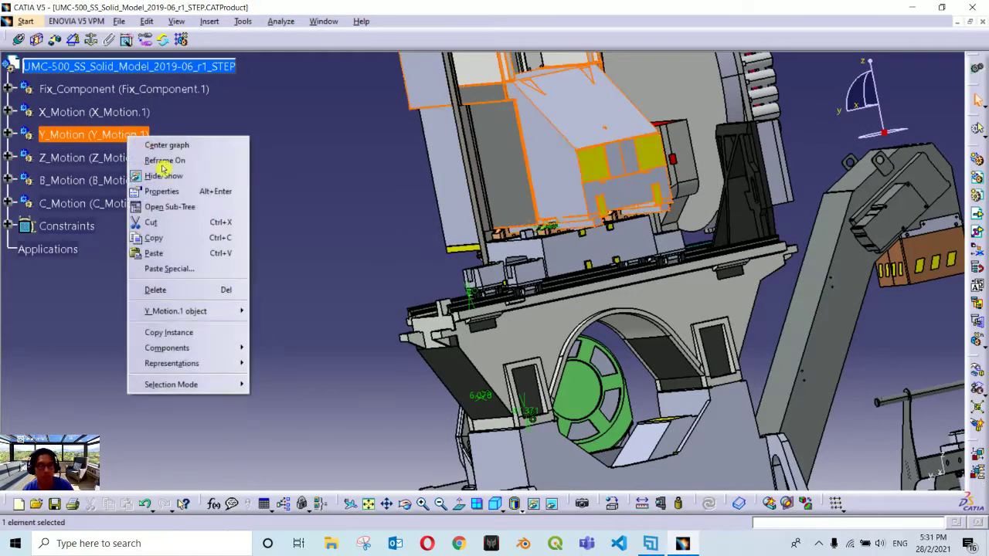
mouse_move(198, 315)
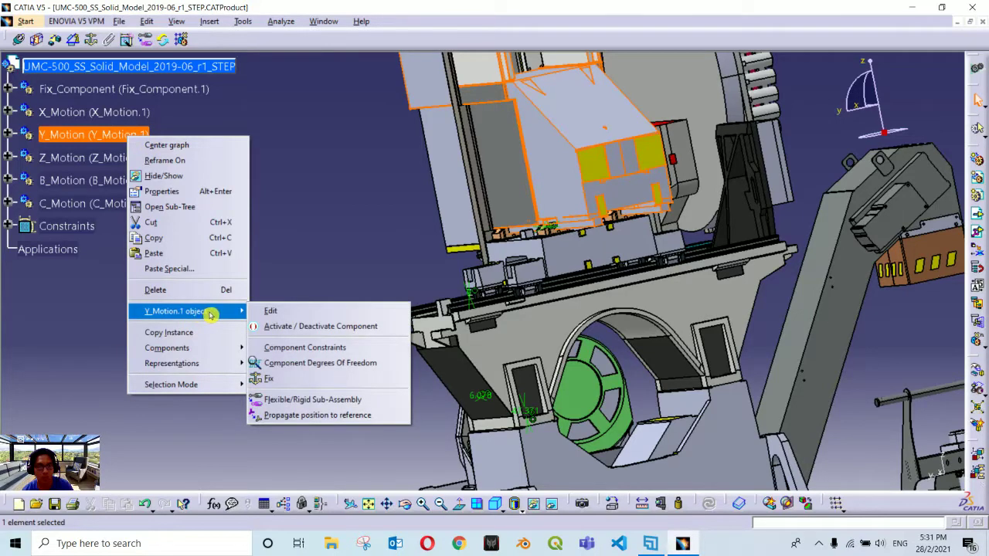
left_click(319, 363)
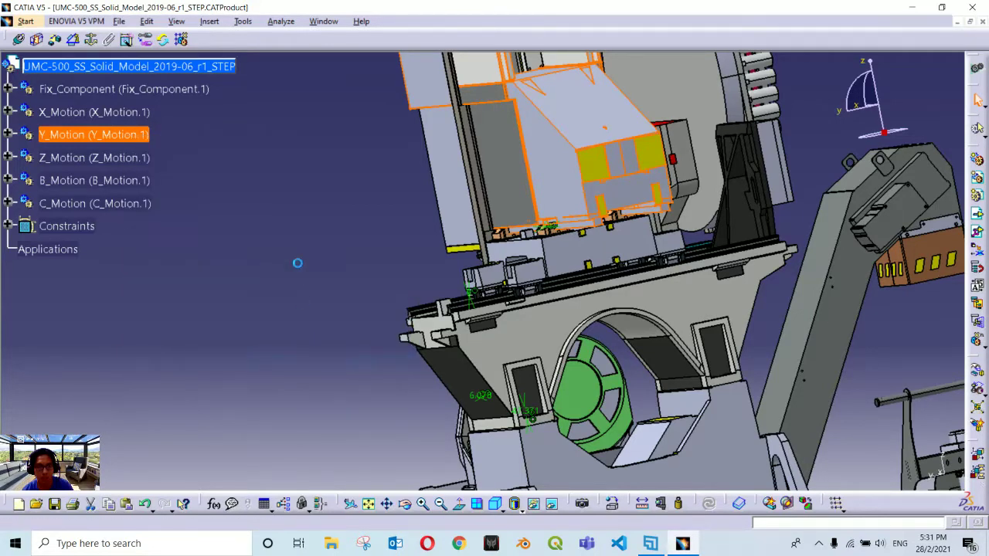
middle_click_drag(307, 259, 319, 260)
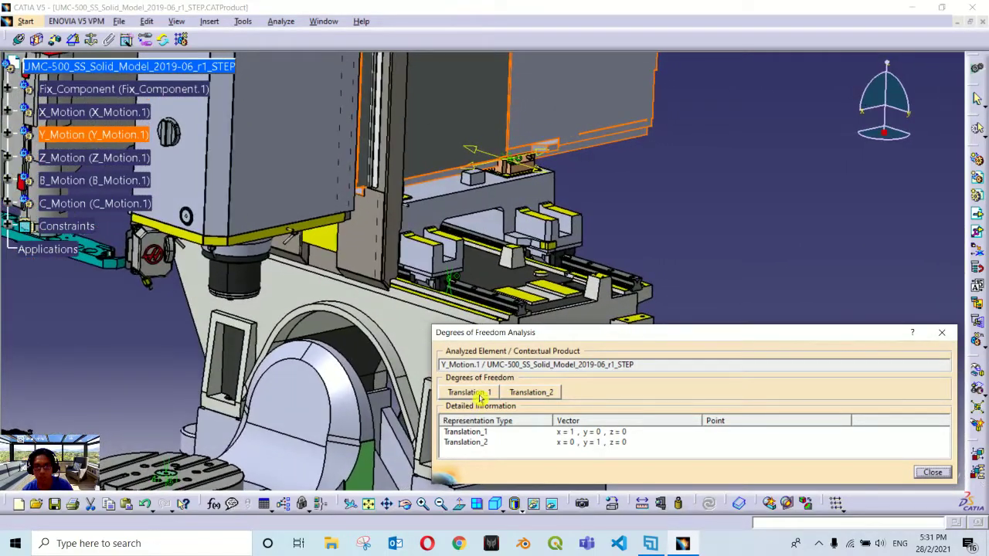
left_click(481, 396)
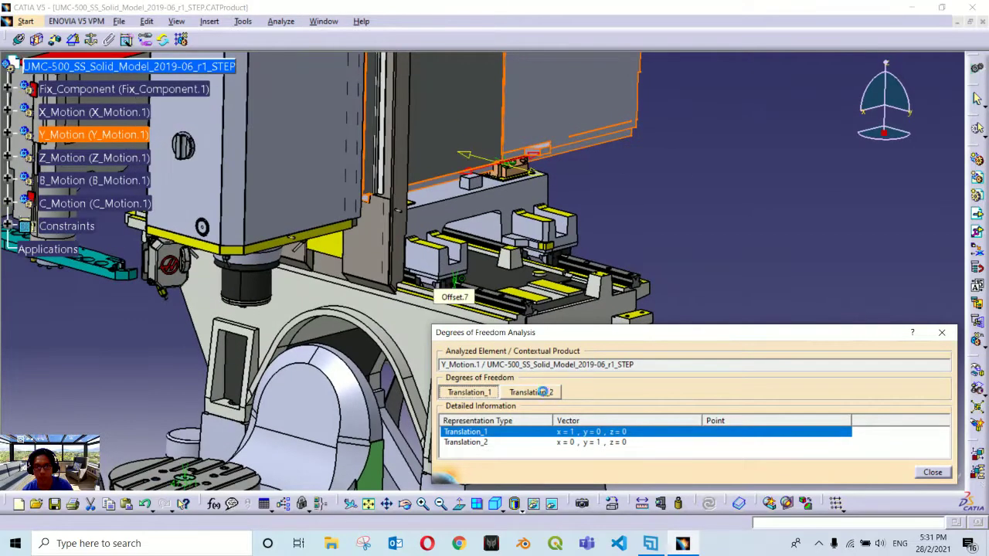
left_click(543, 393)
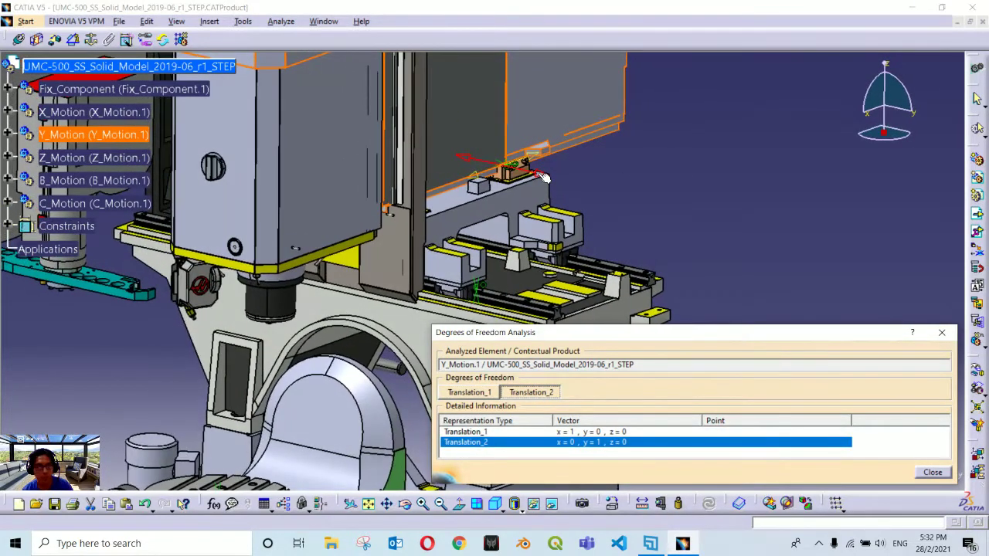
left_click(513, 388)
left_click(470, 392)
middle_click_drag(570, 173, 546, 174)
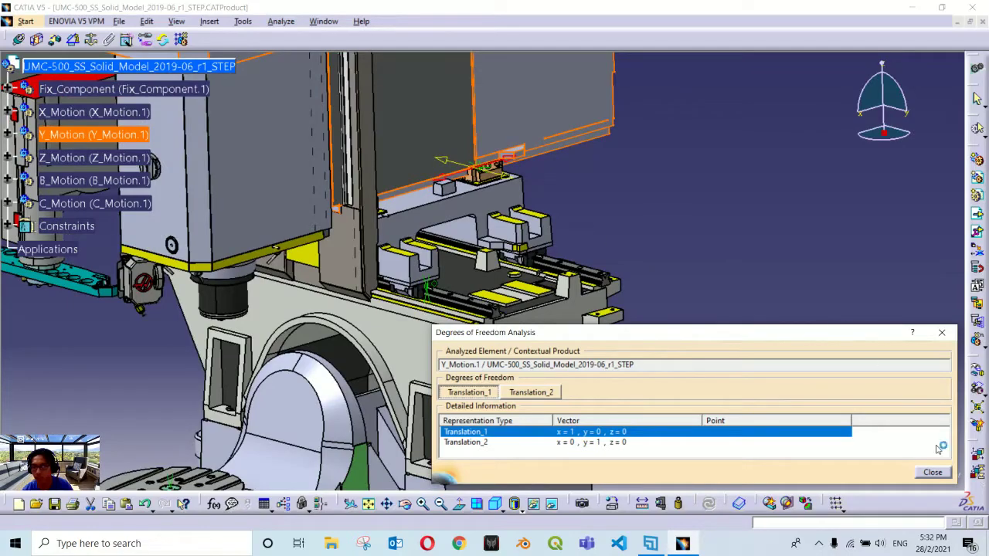
left_click(935, 473)
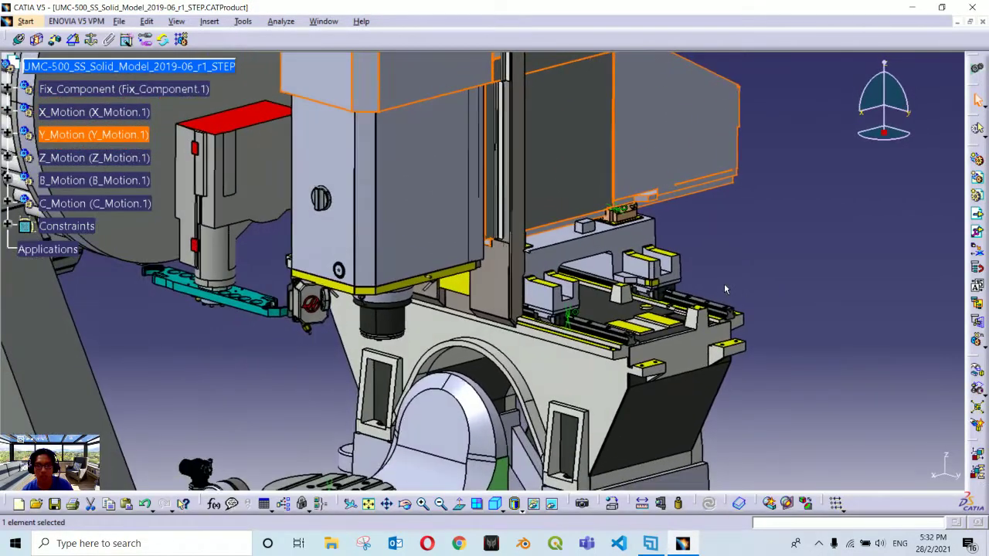
- Hide Fix_Component, X_Motion, B_Motion and C_Motion to isolate Y_Motion and Z_Motion
middle_click_drag(724, 289, 735, 251)
mouse_move(480, 258)
middle_mouse_down()
mouse_move(514, 243)
mouse_move(490, 245)
middle_mouse_up()
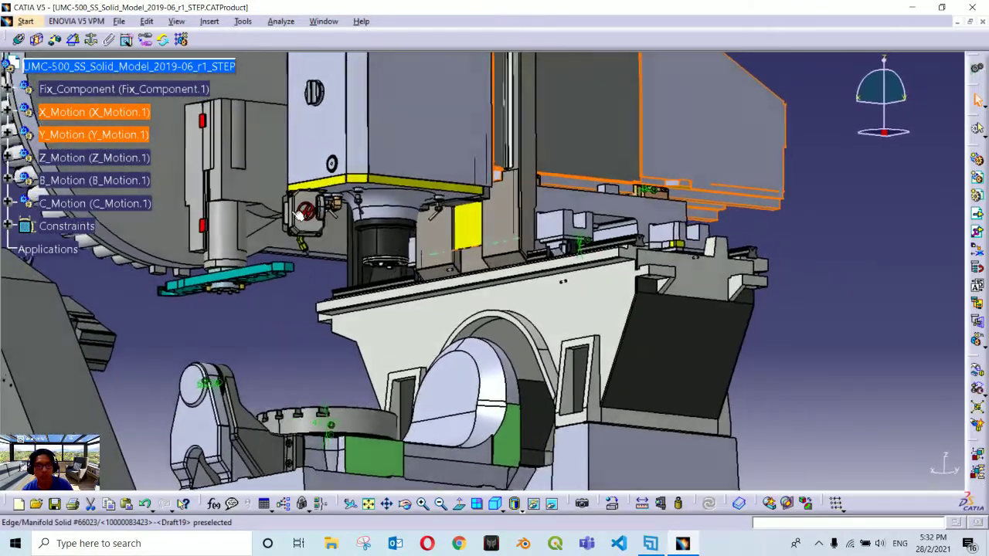
left_click(75, 136)
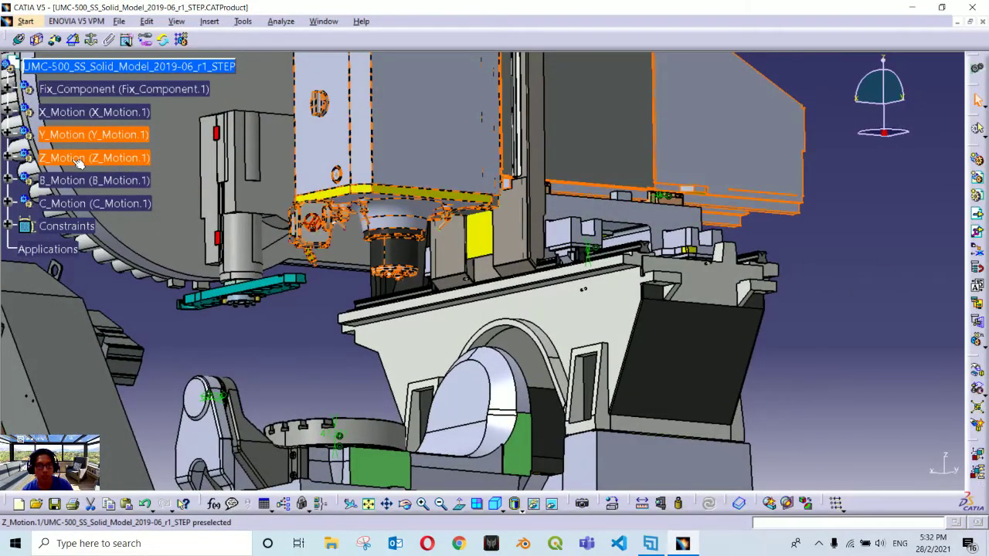
left_click(131, 306)
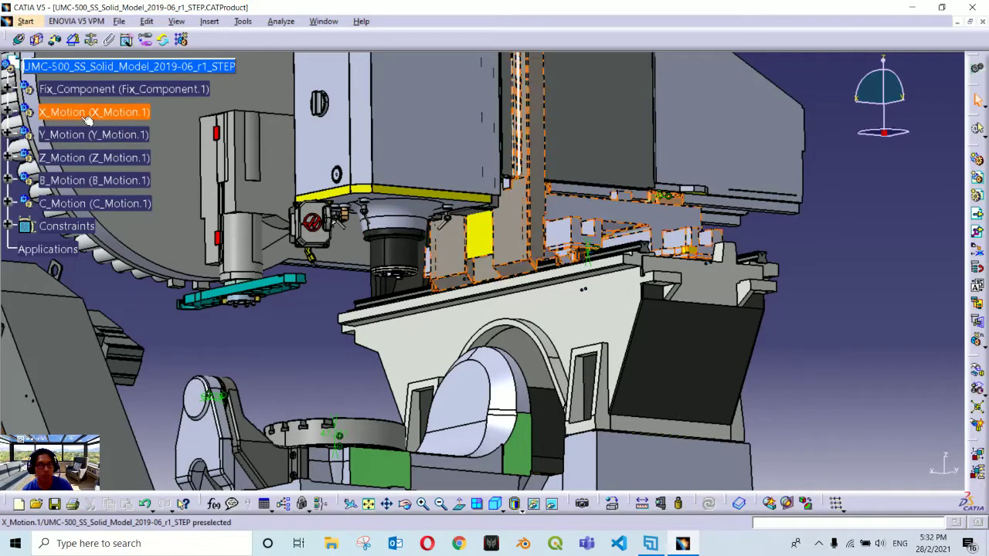
left_click(89, 89)
right_click(89, 88)
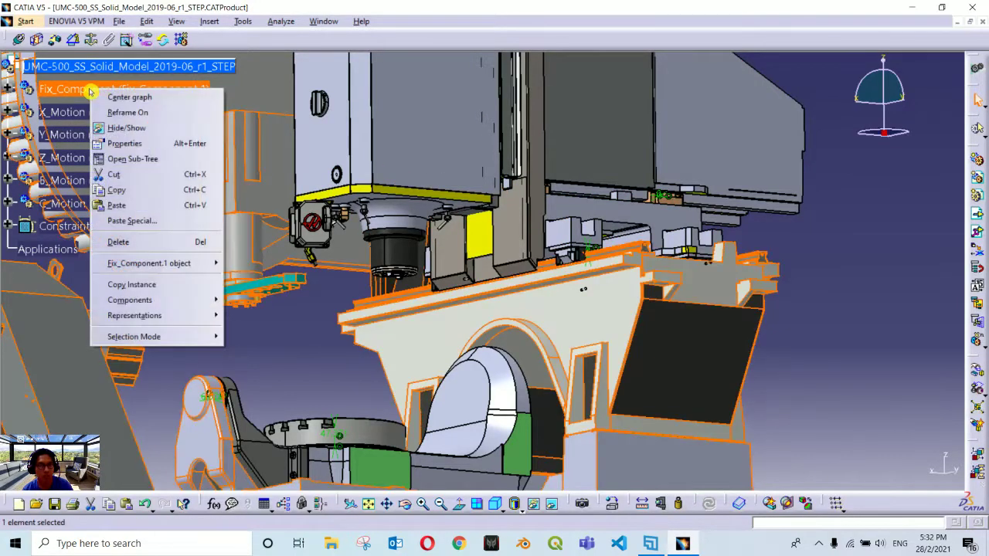
left_click(126, 130)
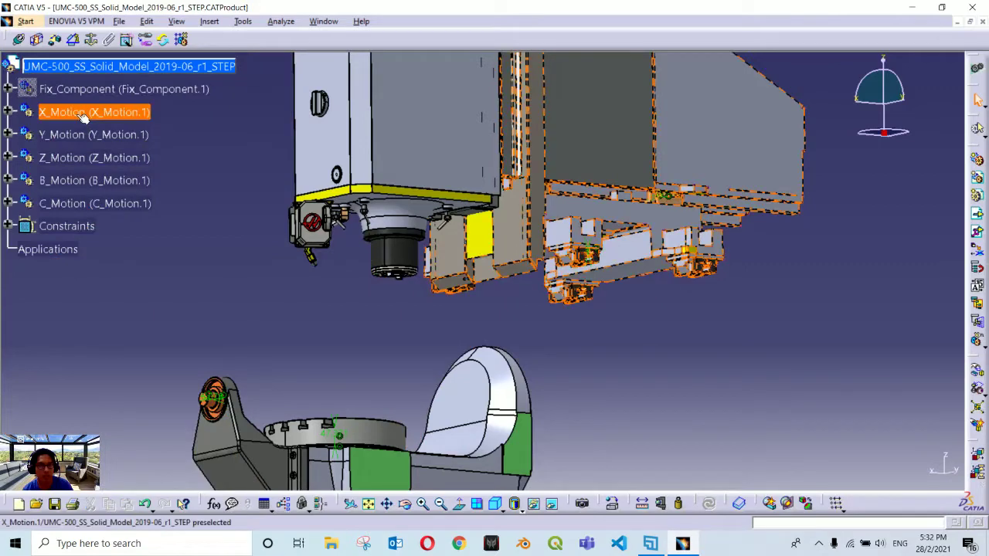
right_click(83, 113)
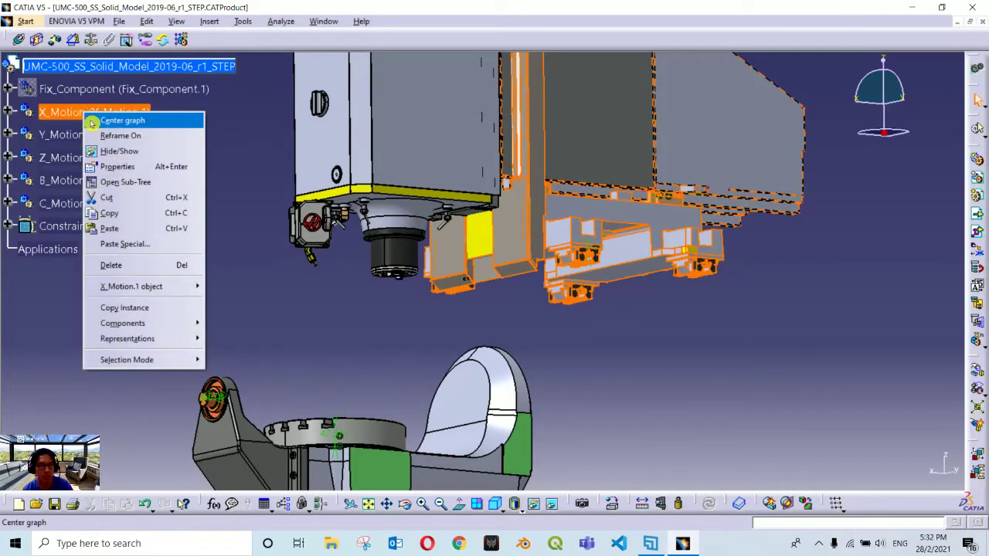
left_click(124, 152)
left_click(91, 180)
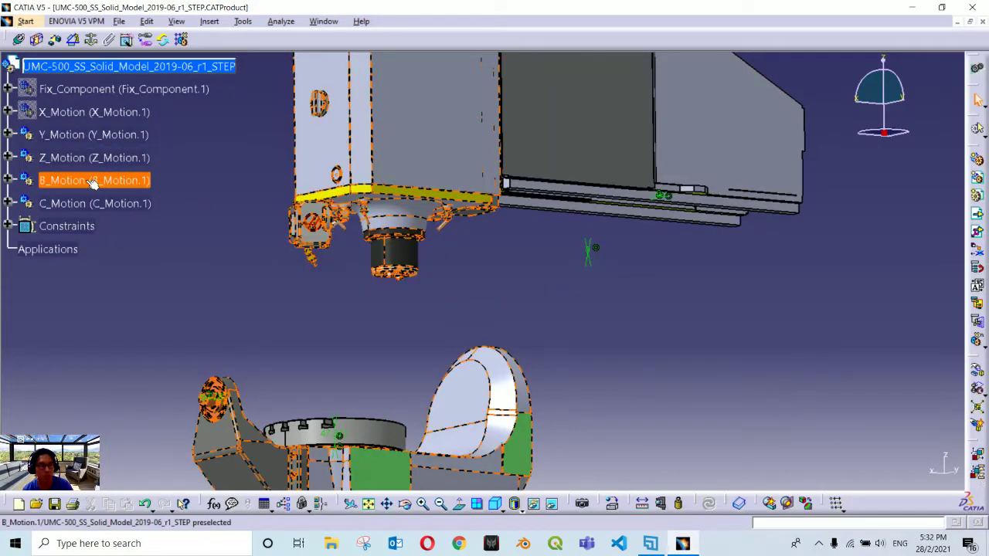
left_click(97, 204, "ctrl")
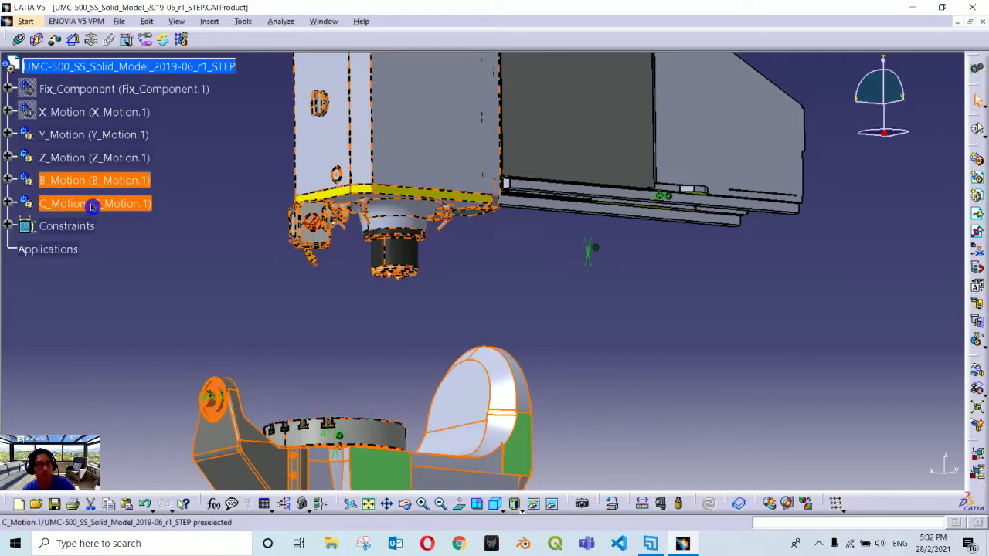
right_click(94, 203)
left_click(133, 245)
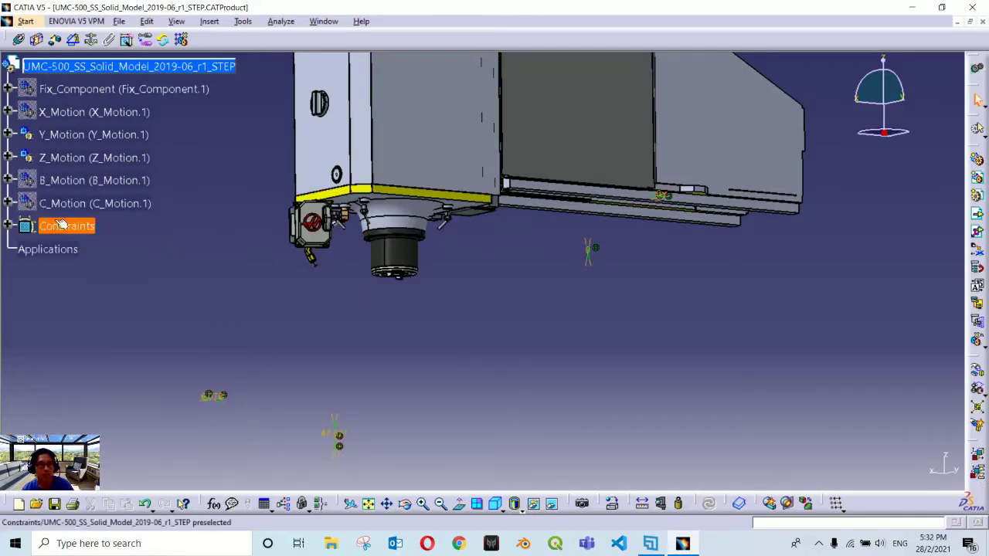
middle_click_drag(209, 249, 209, 251)
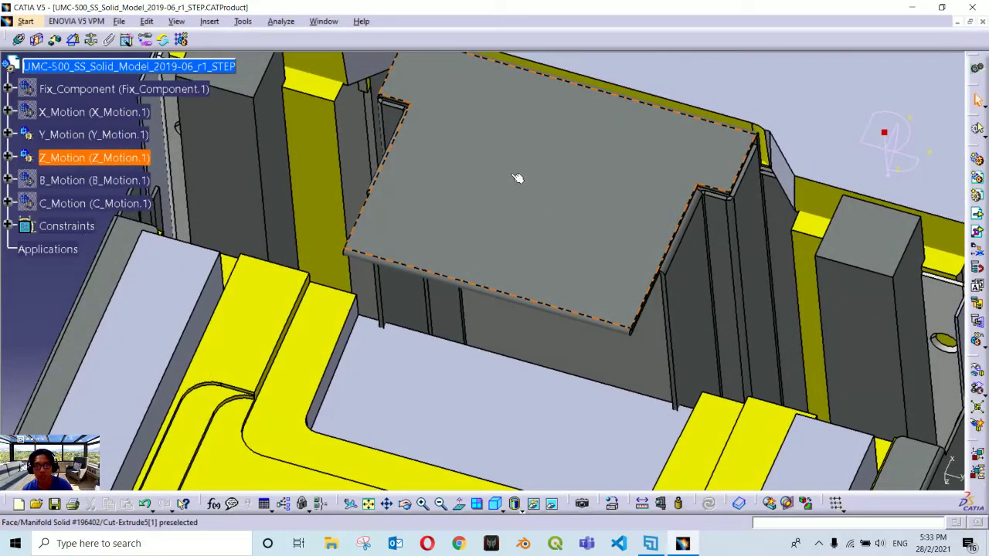
right_click(512, 177)
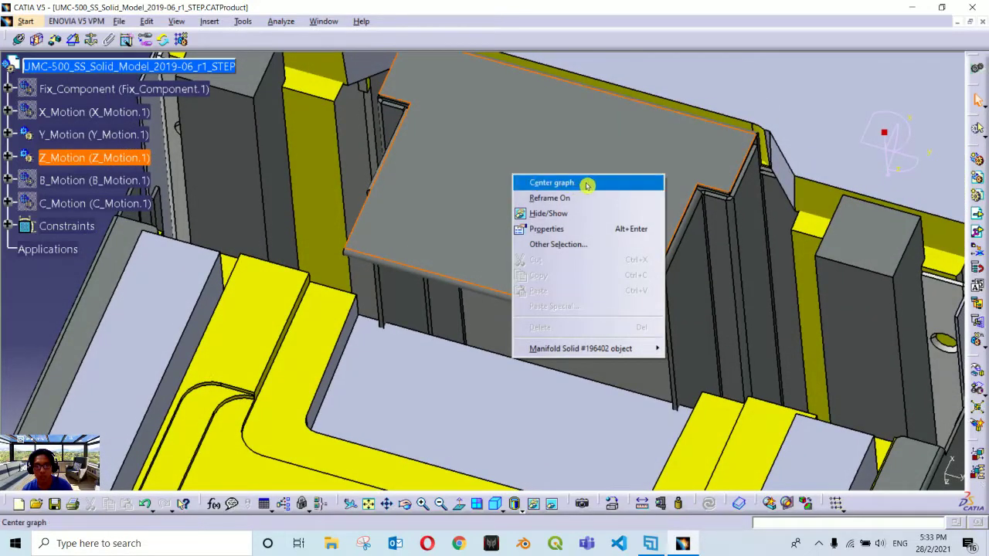
left_click(611, 184)
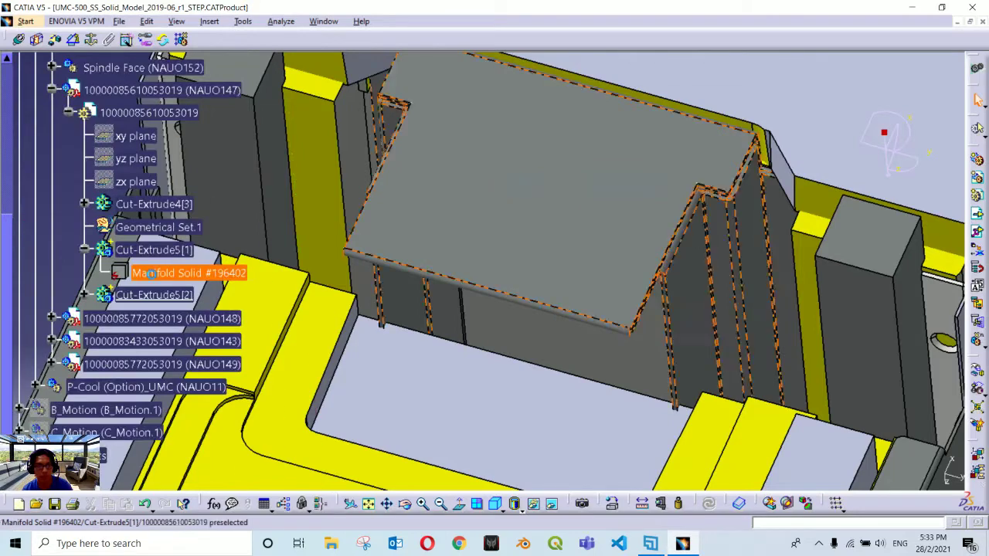
double_click(130, 116)
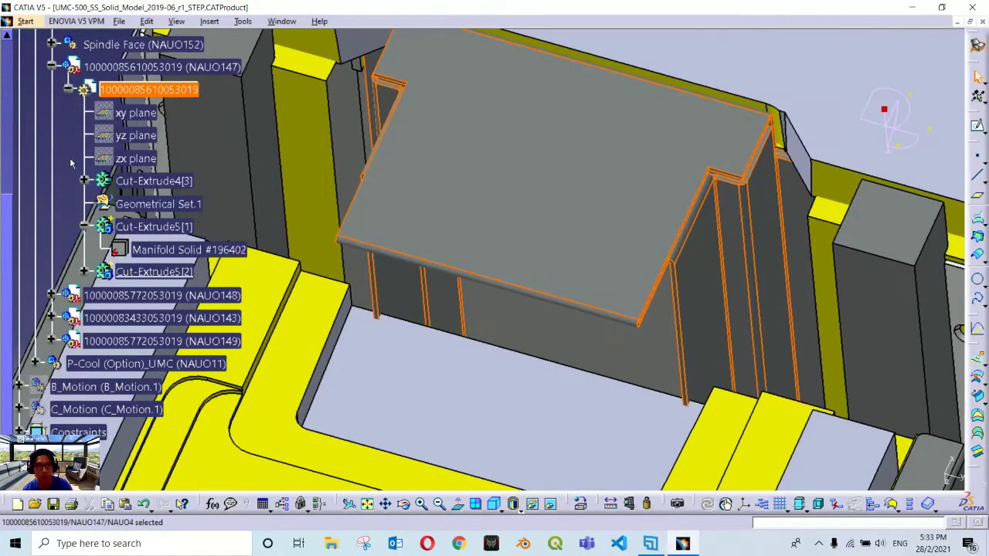
left_click(70, 162)
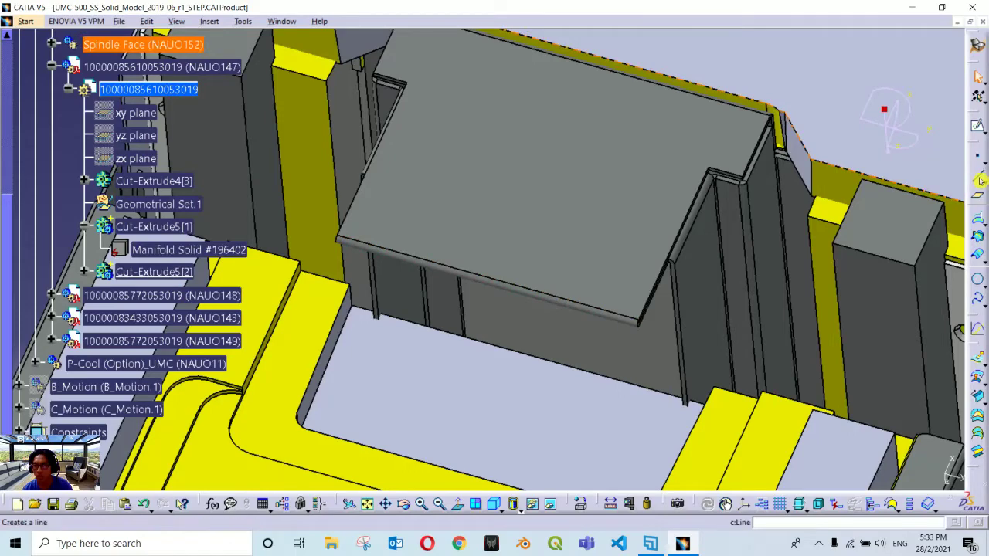
left_click(977, 330)
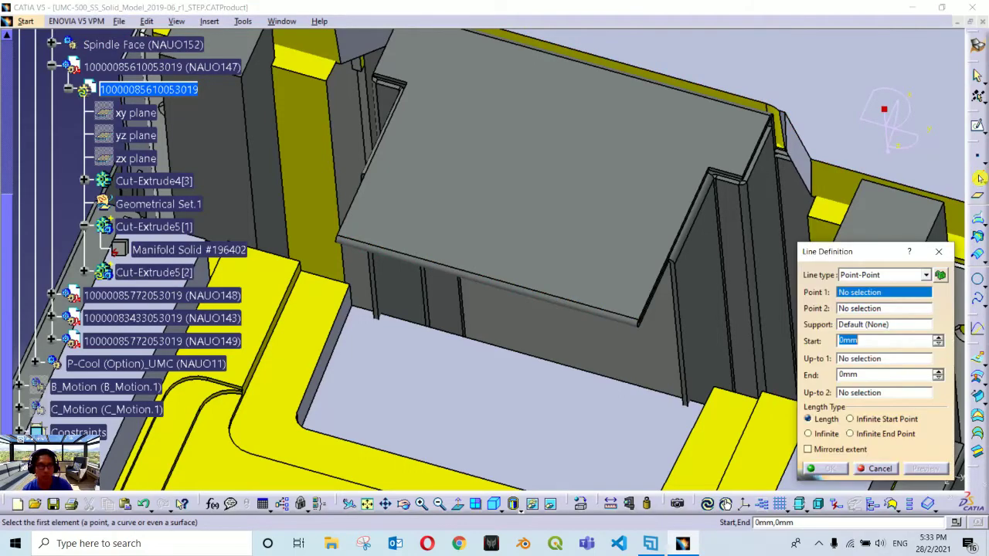
left_click(876, 469)
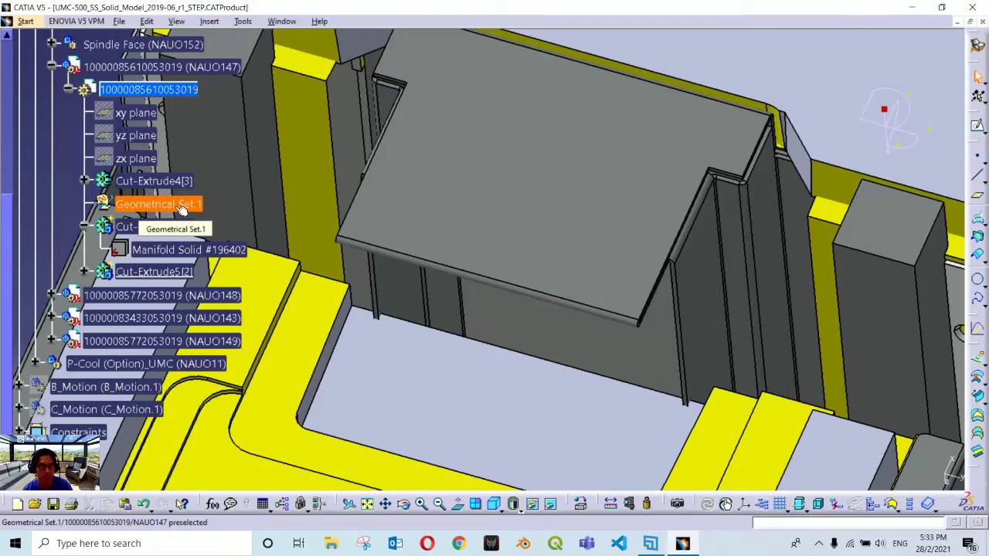
- Set Geometrical Set.1 as the in-work object and create a 20 mm Point-Direction line from the midpoint of the cover's front edge, normal to its large face
right_click(171, 208)
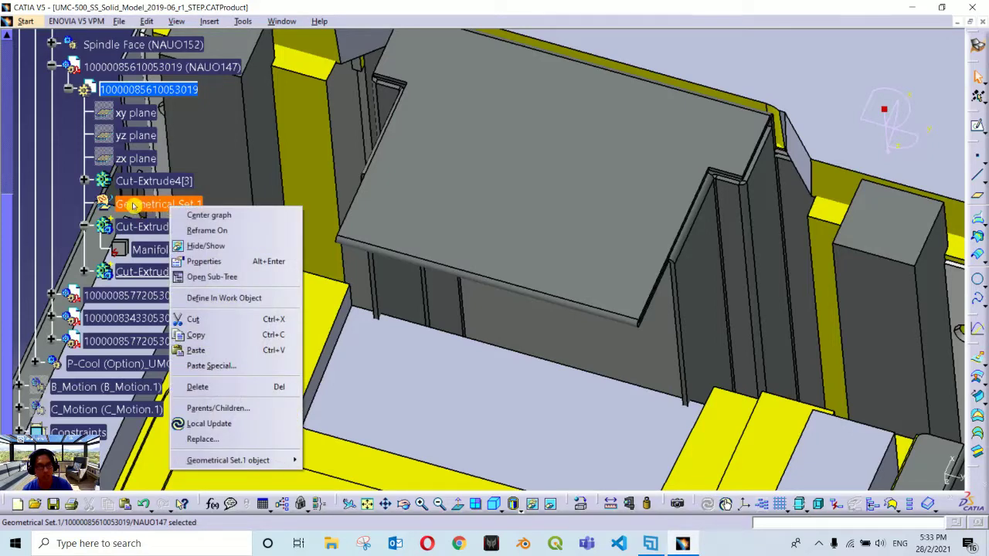
left_click(269, 301)
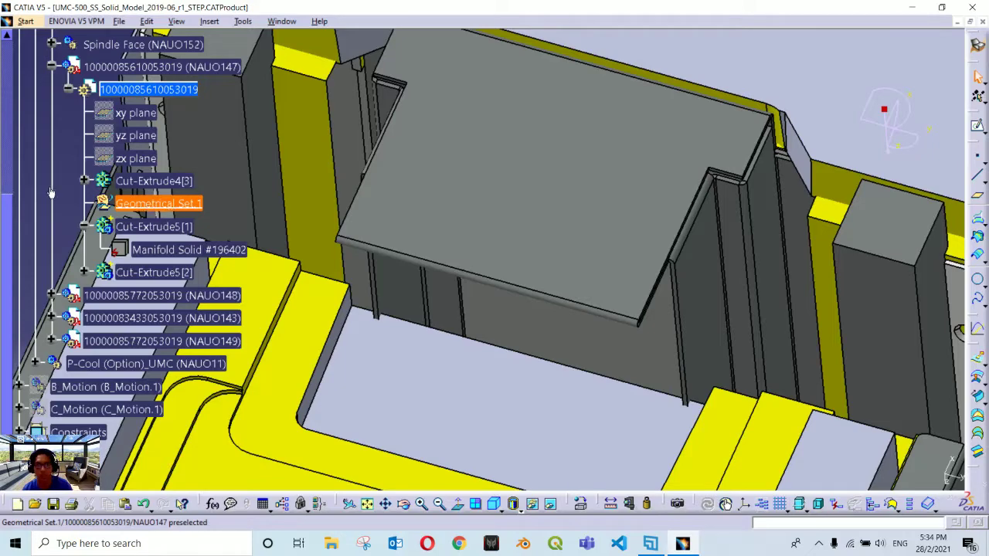
left_click(975, 178)
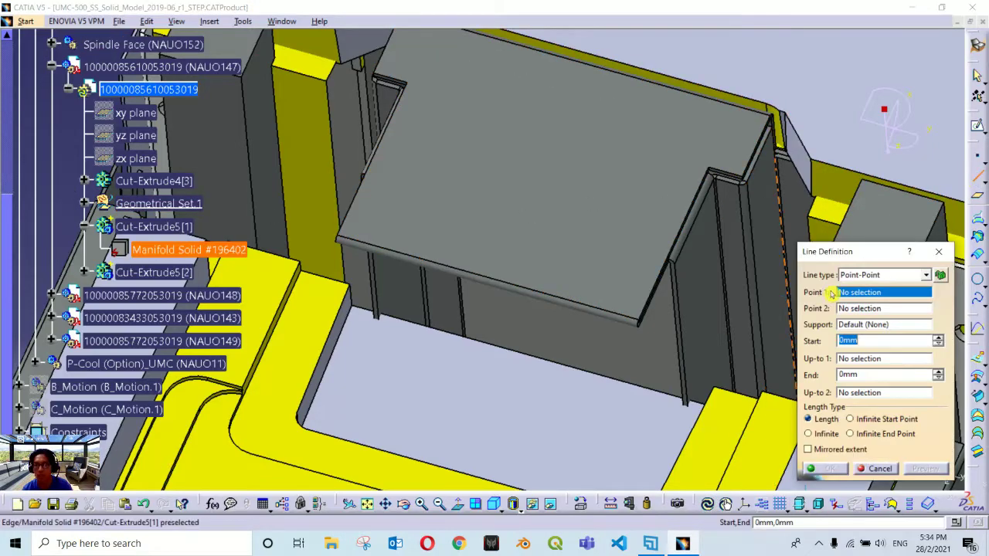
left_click(868, 274)
left_click(867, 294)
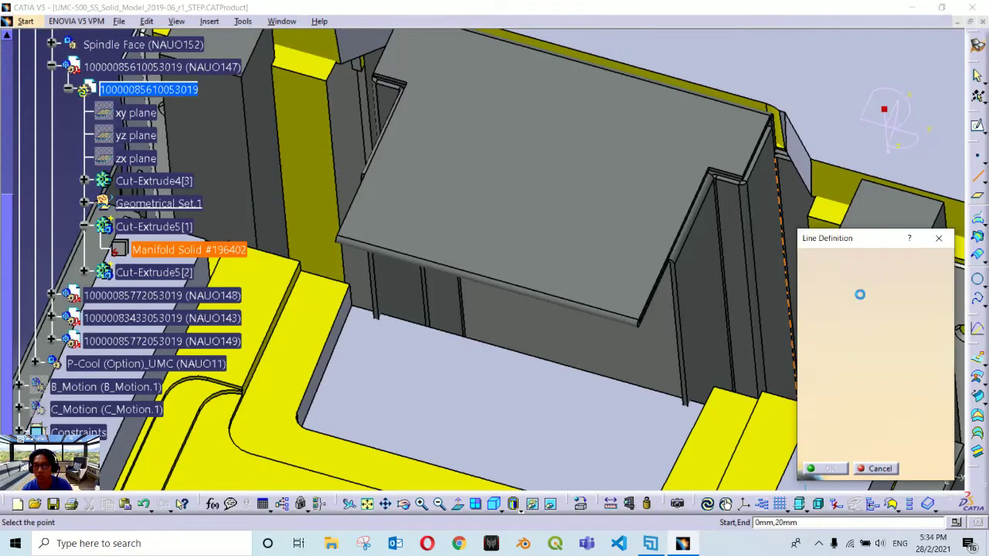
right_click(863, 281)
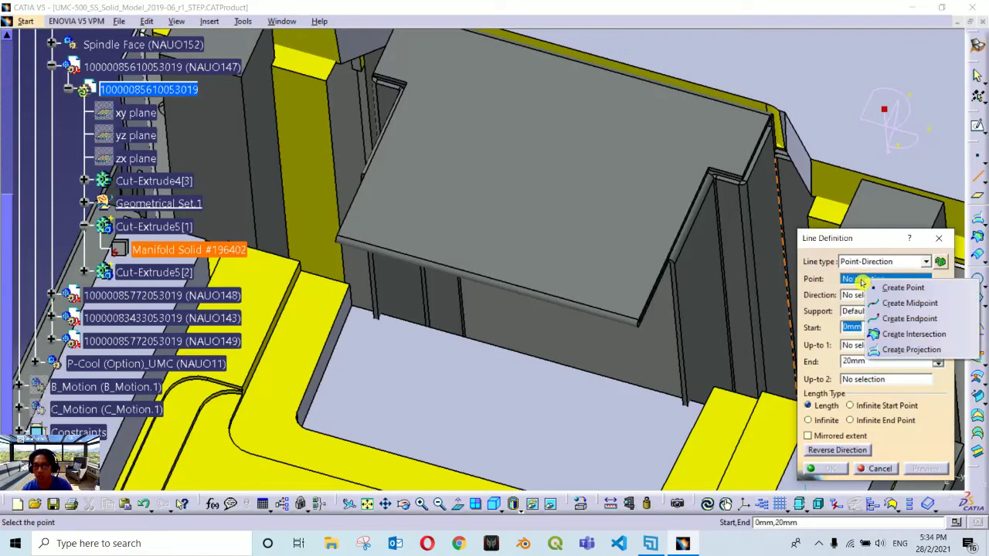
left_click(912, 303)
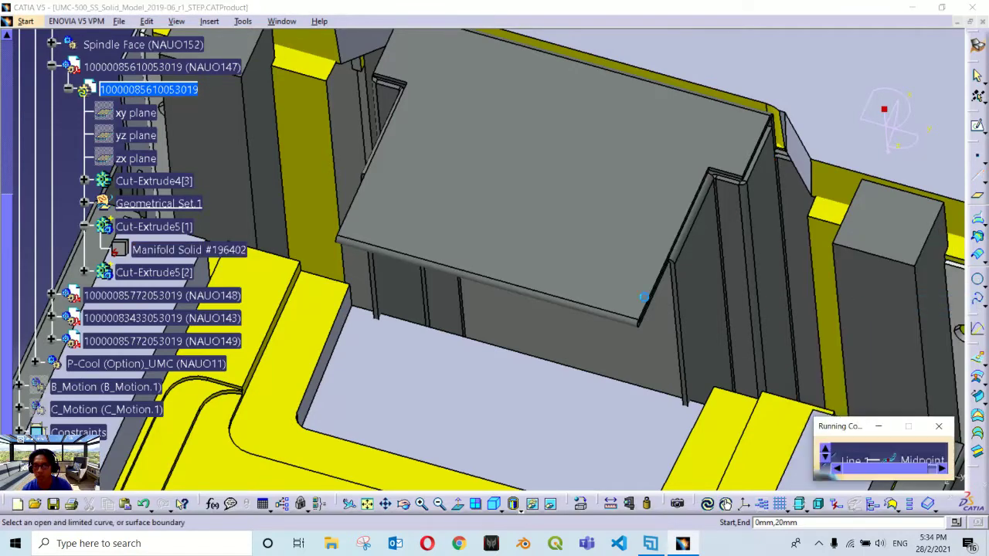
left_click(531, 292)
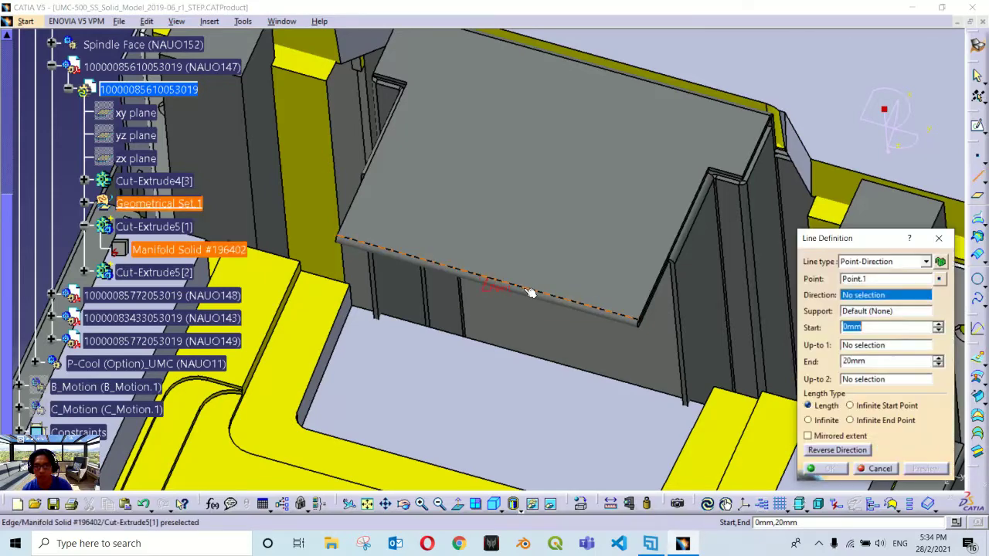
left_click(545, 184)
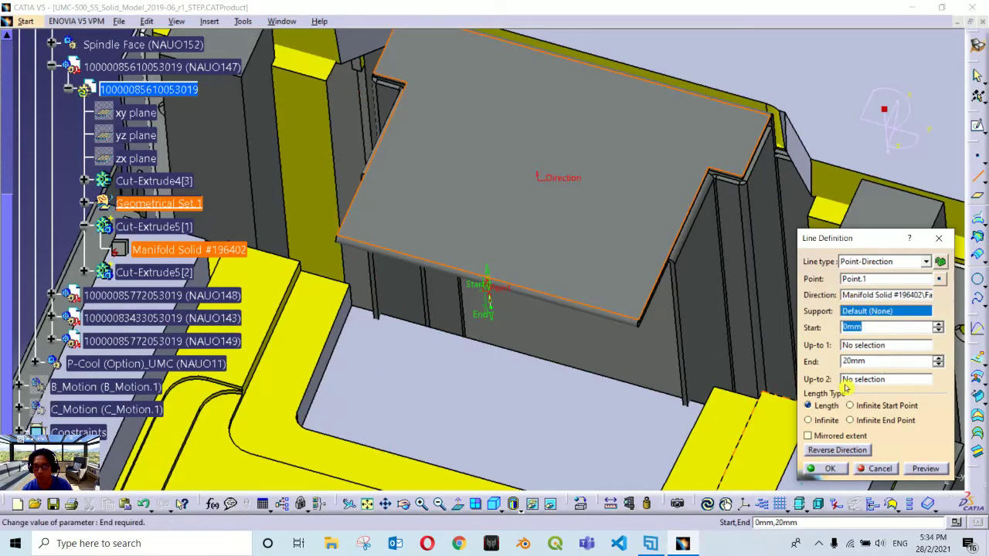
left_click(827, 469)
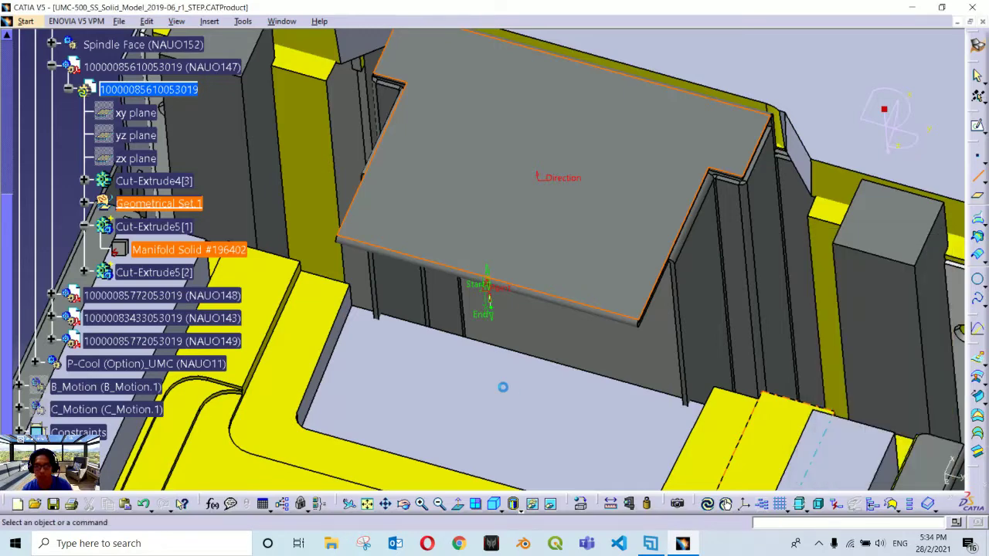
- Extrude the new line into a 20 mm surface along the direction of the cover's front edge
left_click(490, 298)
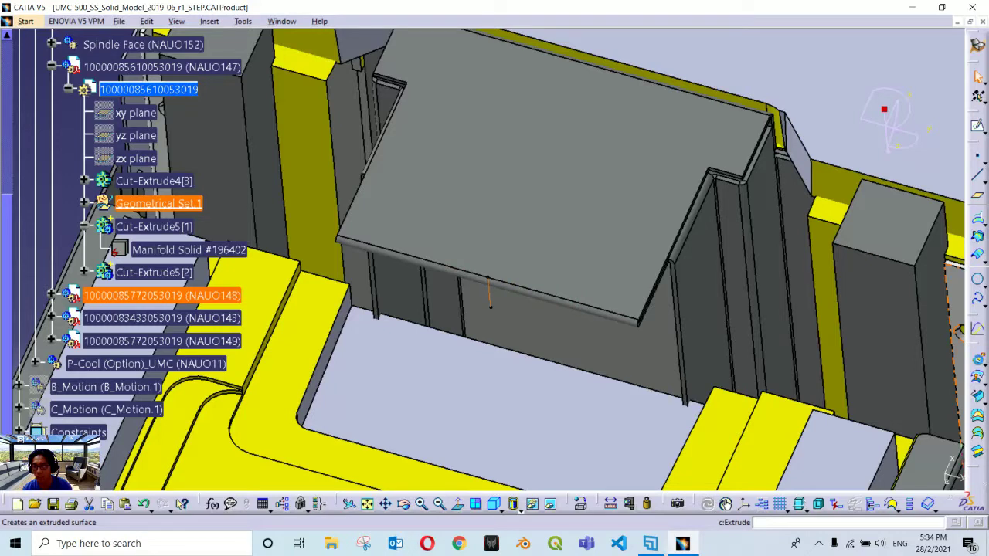
left_click(957, 330)
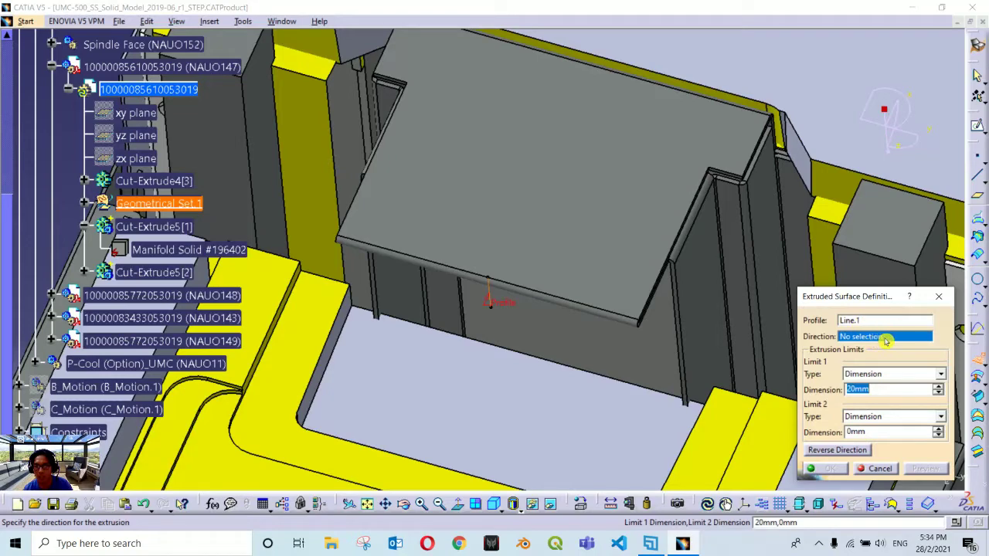
left_click(551, 298)
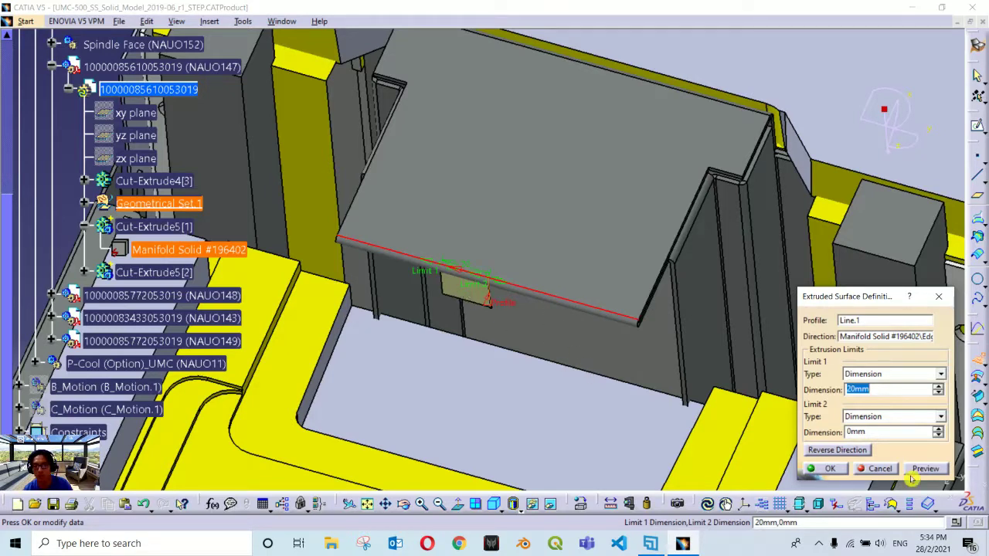
left_click(829, 470)
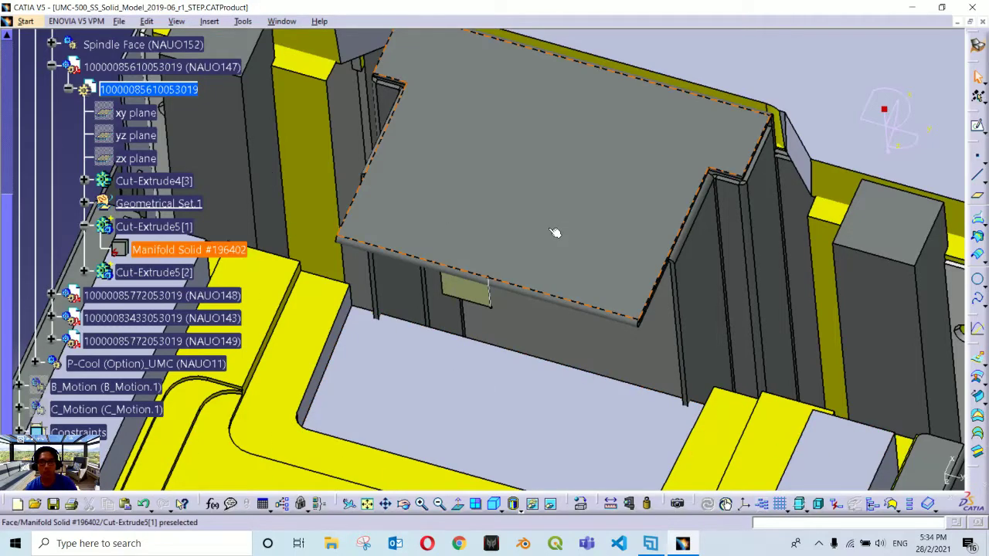
middle_click_drag(554, 232, 515, 306, "ctrl")
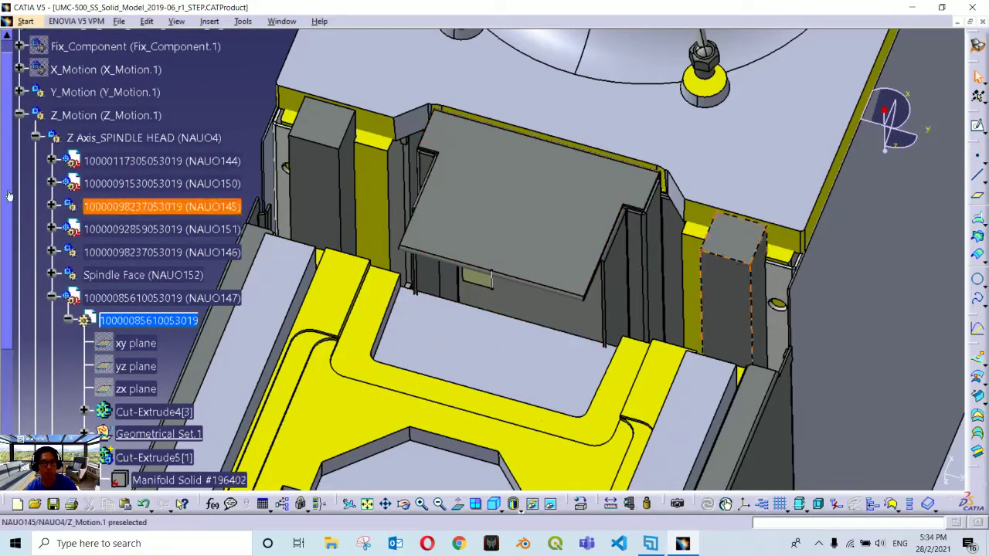
left_click(20, 116)
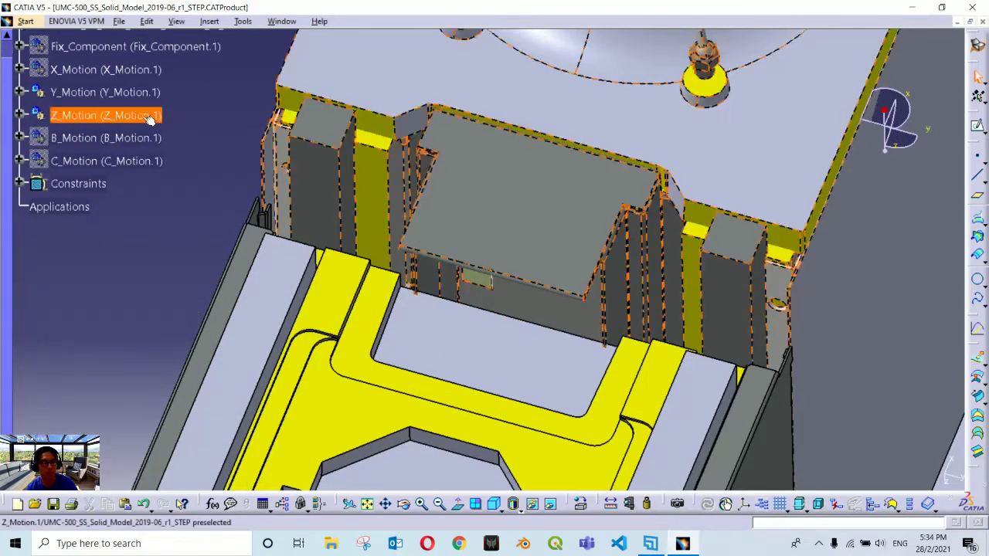
middle_click_drag(485, 338, 510, 352)
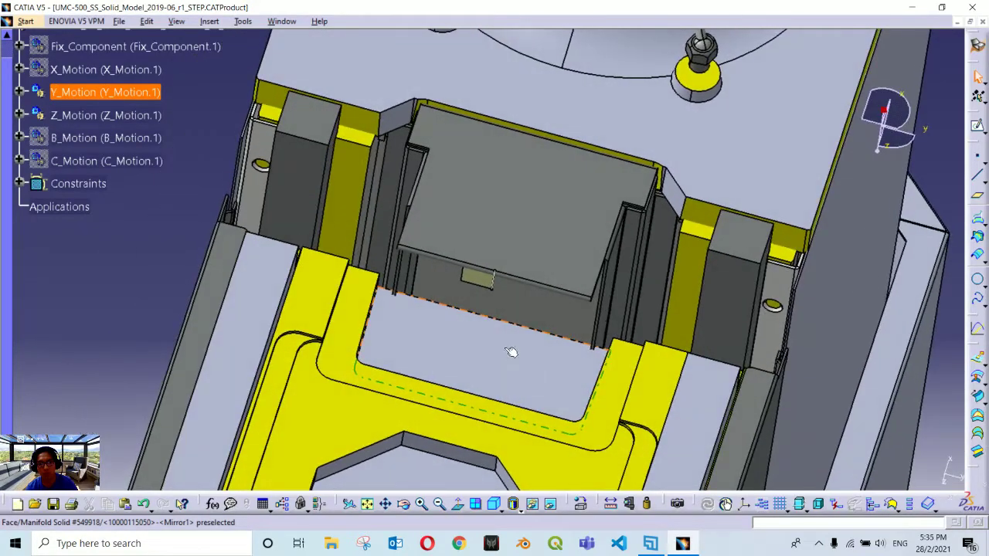
right_click(480, 351)
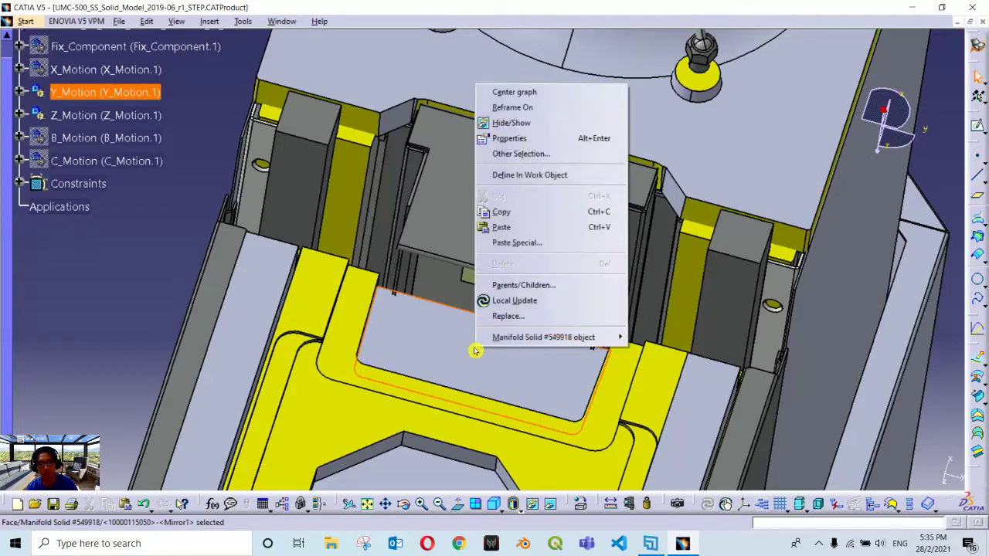
left_click(555, 92)
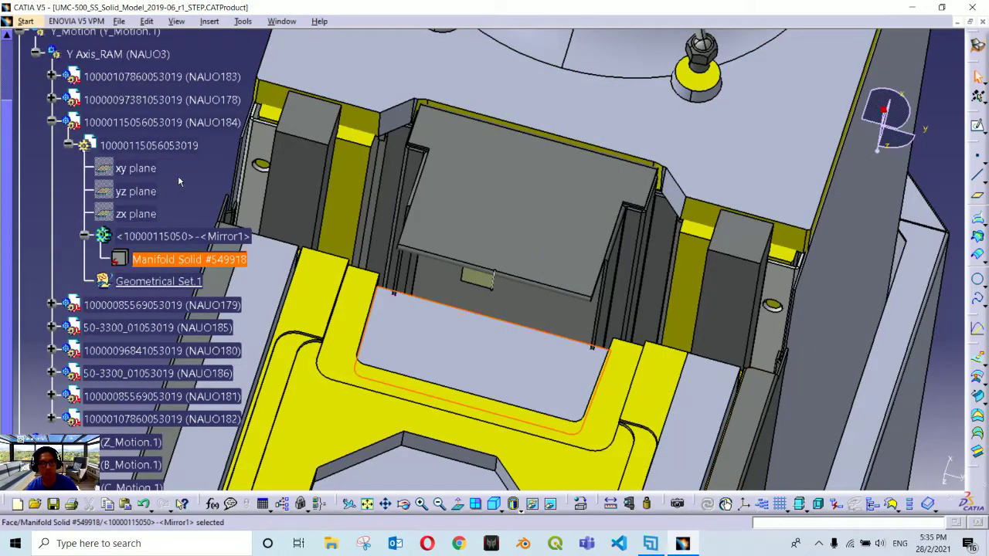
left_click(155, 146)
left_click(162, 149)
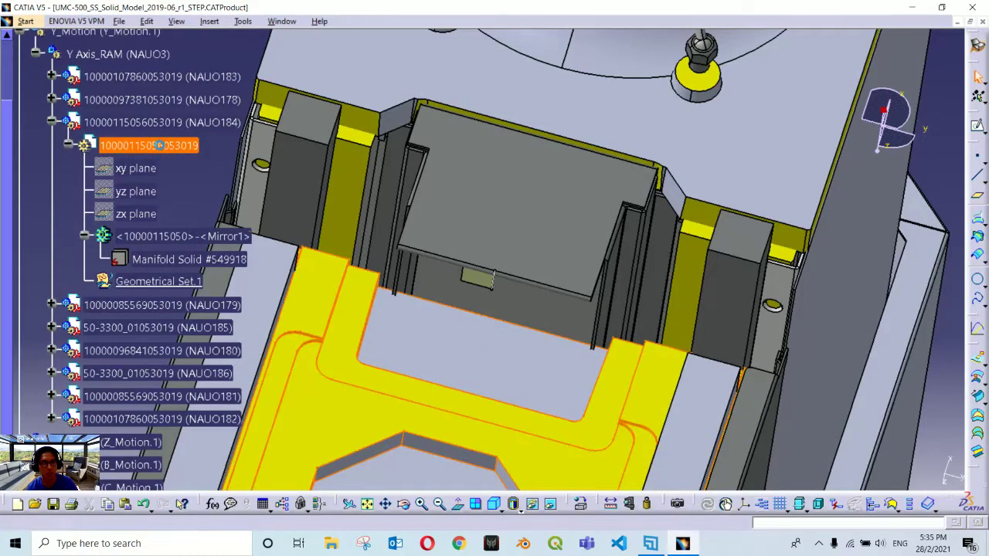
key("Escape")
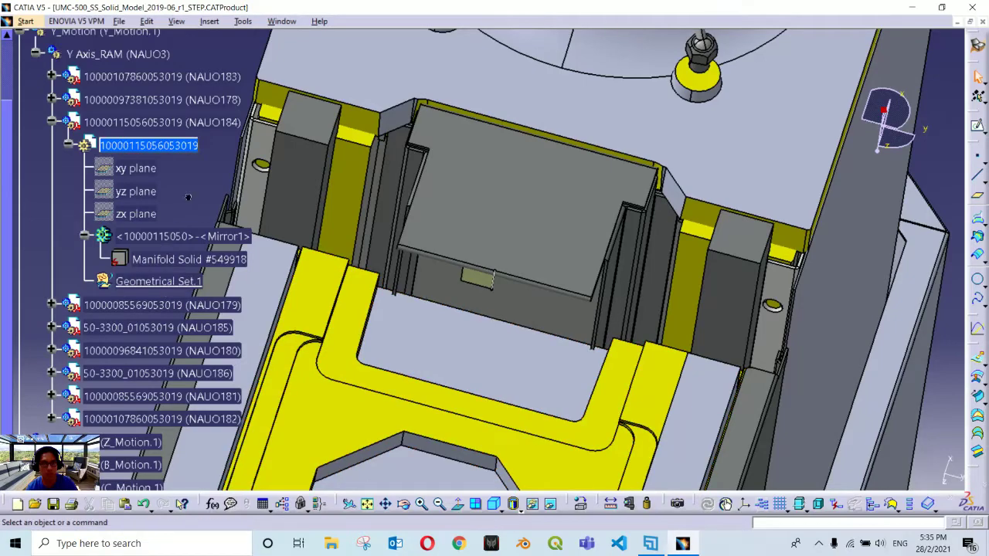
- Create a 20 mm Point-Direction line in the Y_Motion part from the midpoint of the Z_Motion cover's front edge, using the cover's large face as direction
middle_click_drag(417, 272, 507, 289)
middle_click_drag(674, 238, 721, 235)
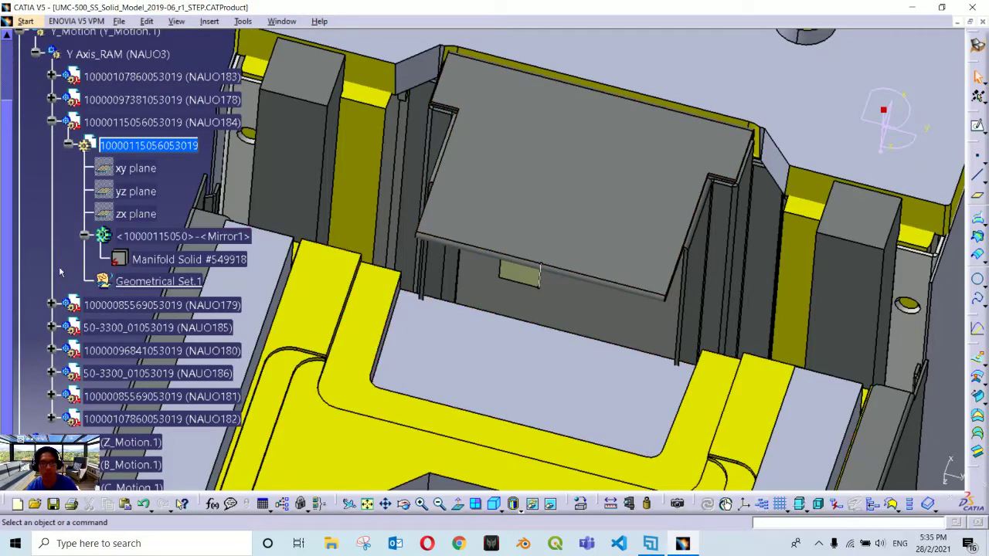
left_click(977, 175)
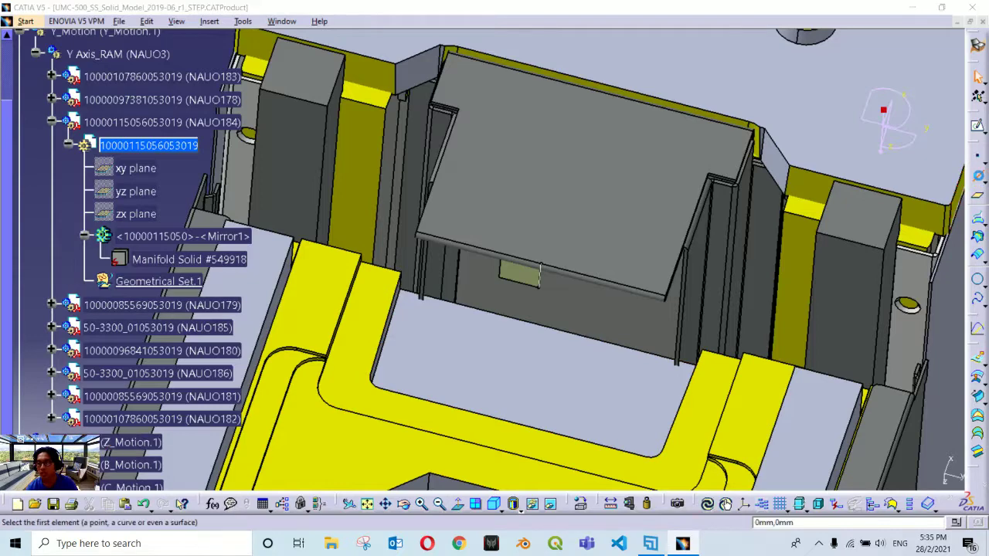
left_click(844, 276)
left_click(865, 296)
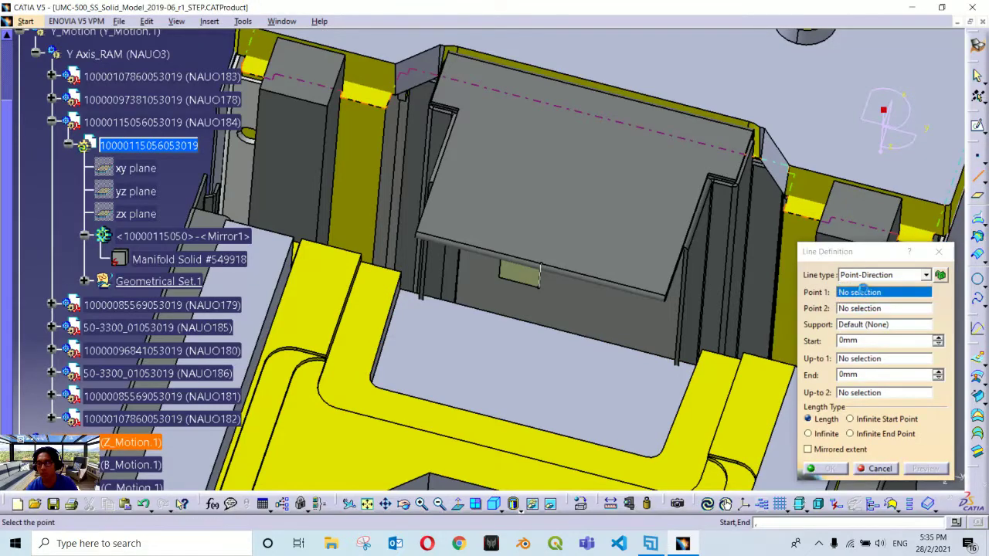
right_click(862, 283)
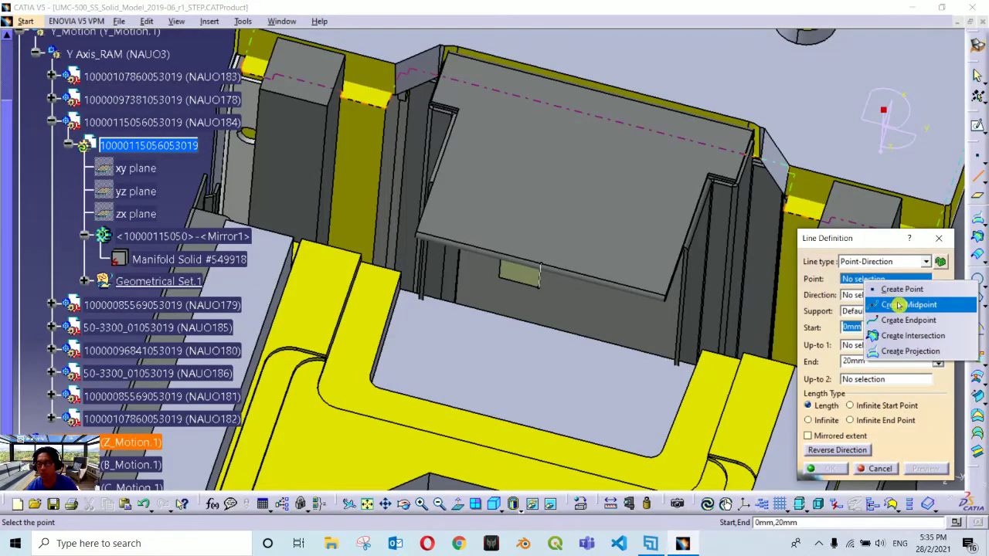
left_click(896, 304)
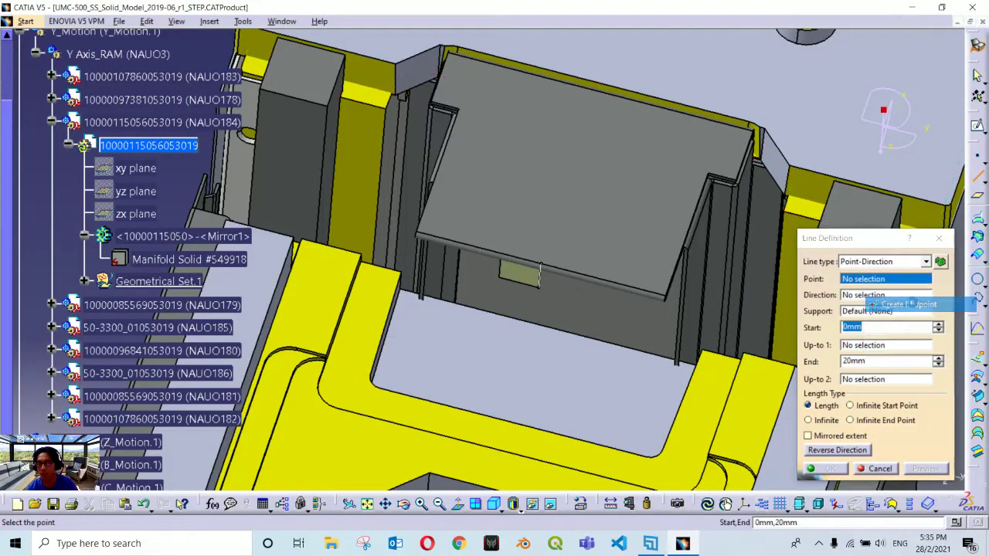
left_click(590, 279)
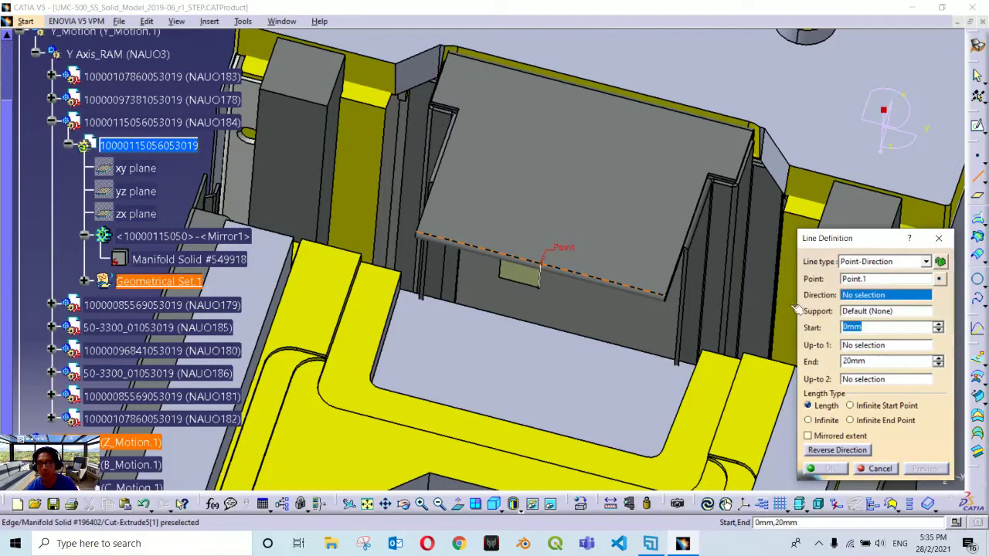
left_click(863, 294)
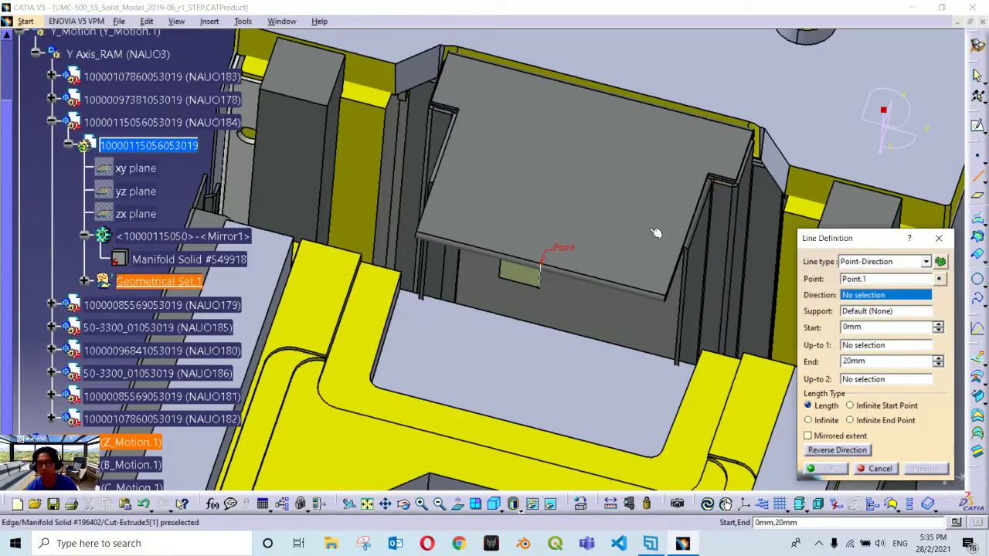
left_click(610, 215)
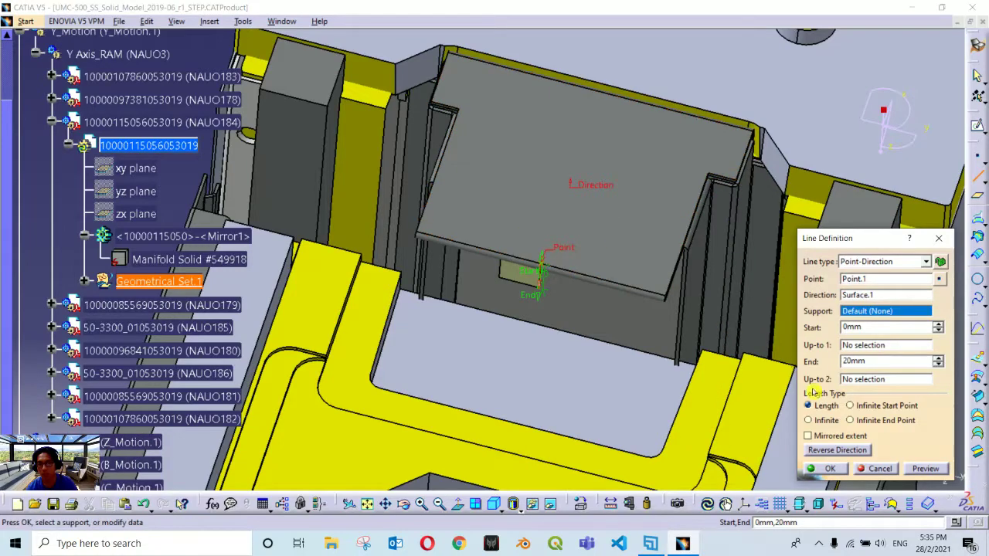
left_click(831, 469)
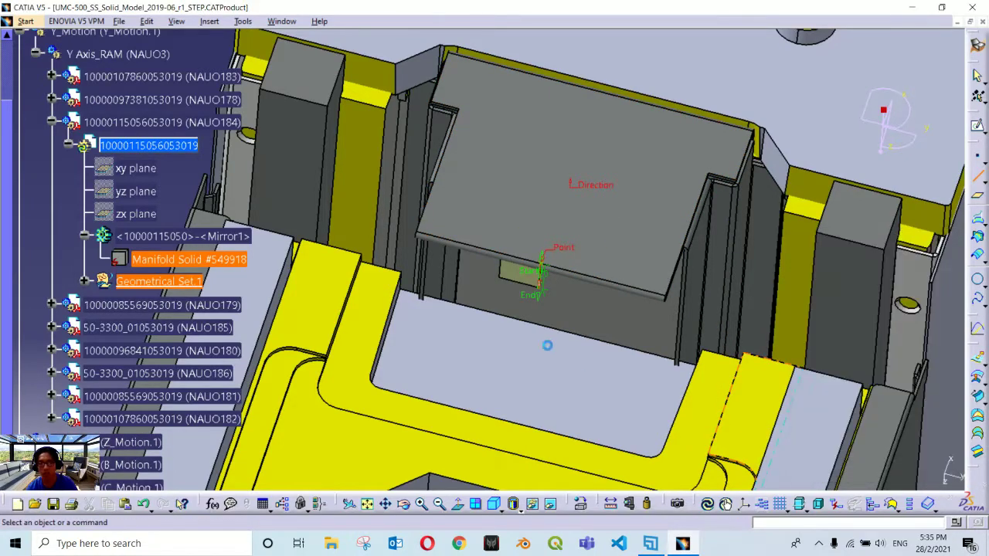
- Expand Geometrical Set.1 of the Y_Motion part and extrude Line.1 into a 20 mm surface with Curve.1 as direction
left_click(84, 281)
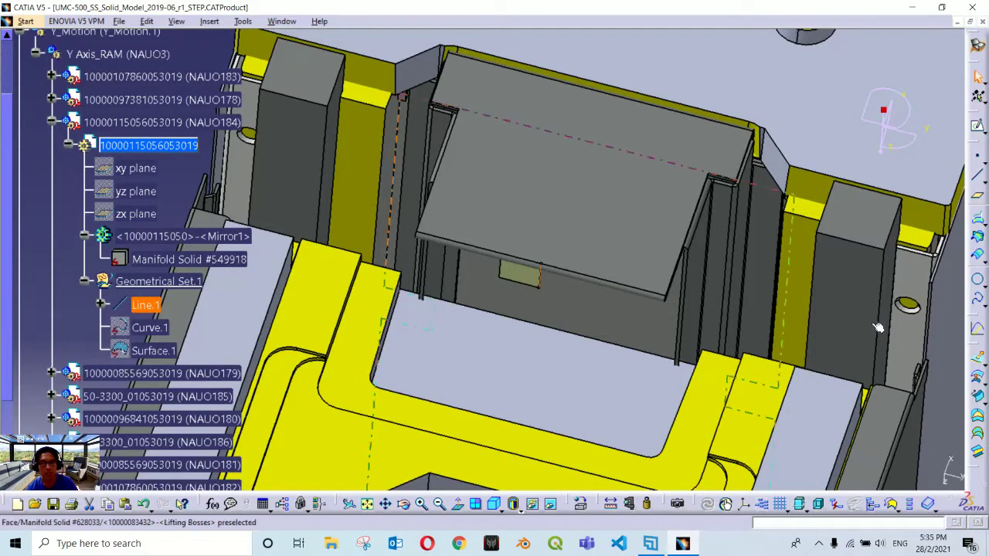
left_click(979, 361)
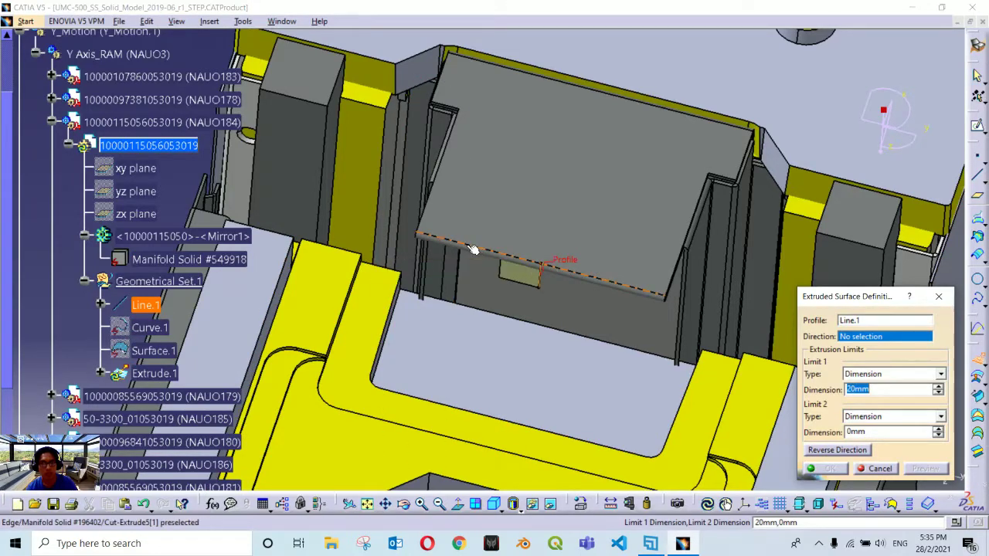
left_click(152, 329)
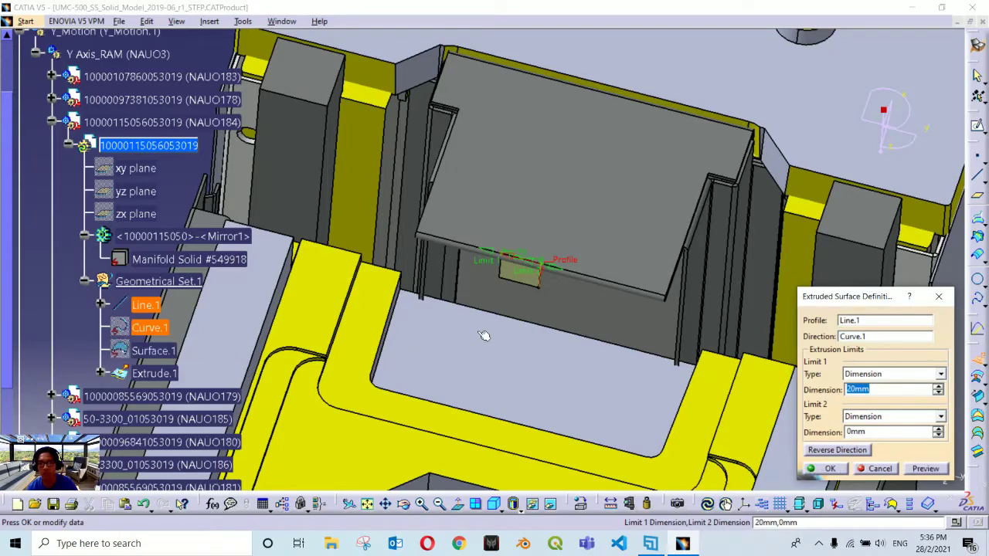
left_click(825, 469)
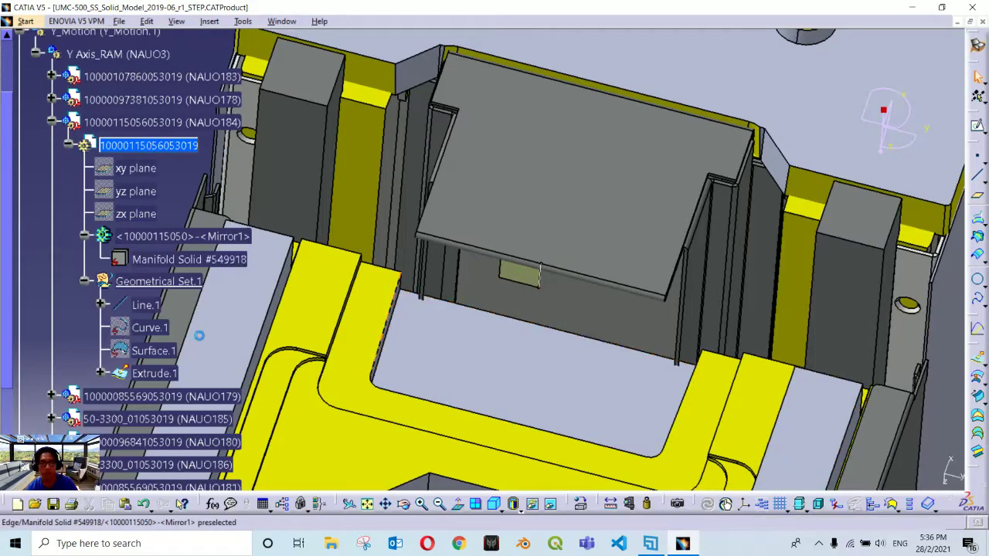
left_click(145, 305)
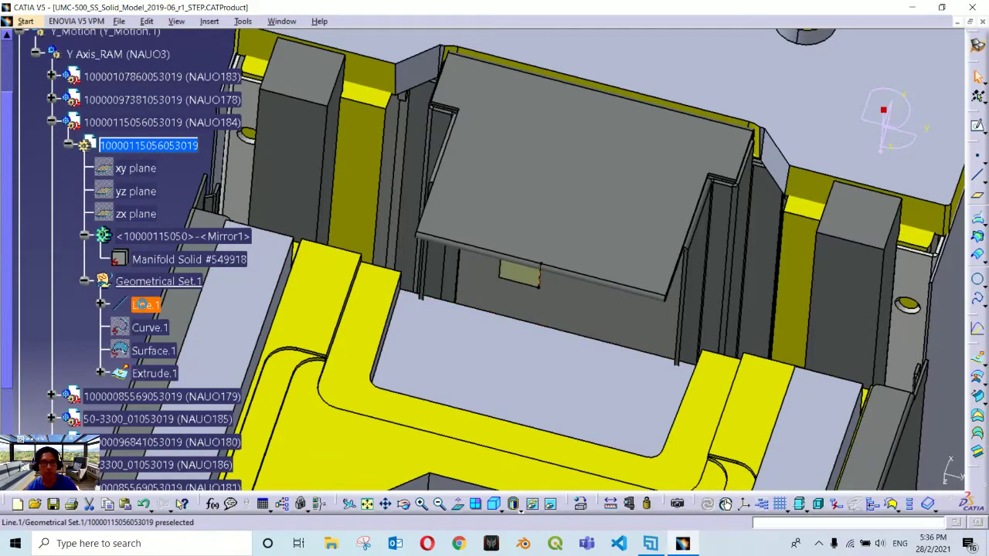
left_click(75, 300)
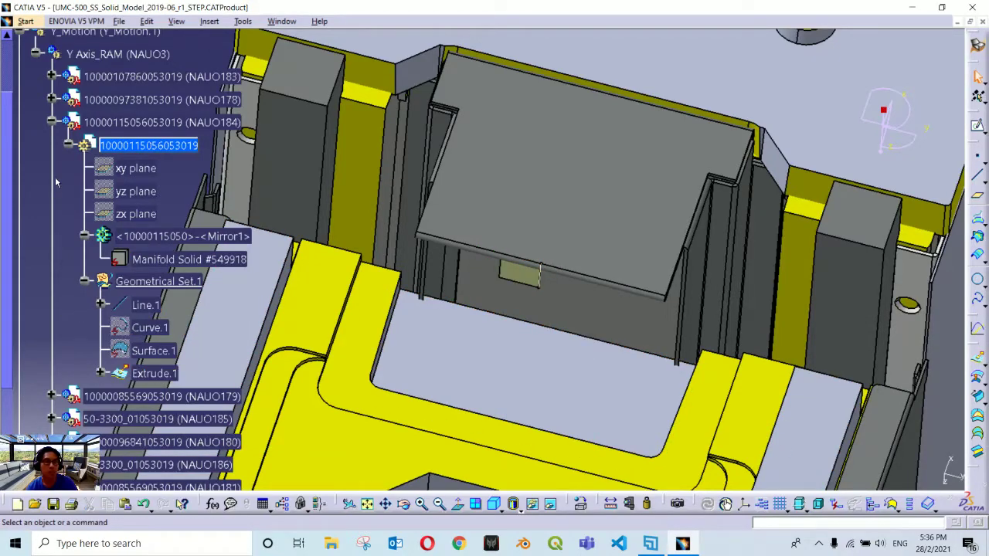
- Activate the top-level UMC-500_SS_Solid_Model_2019-06_r1_STEP product and collapse the whole specification tree
left_click_drag(4, 174, 6, 121)
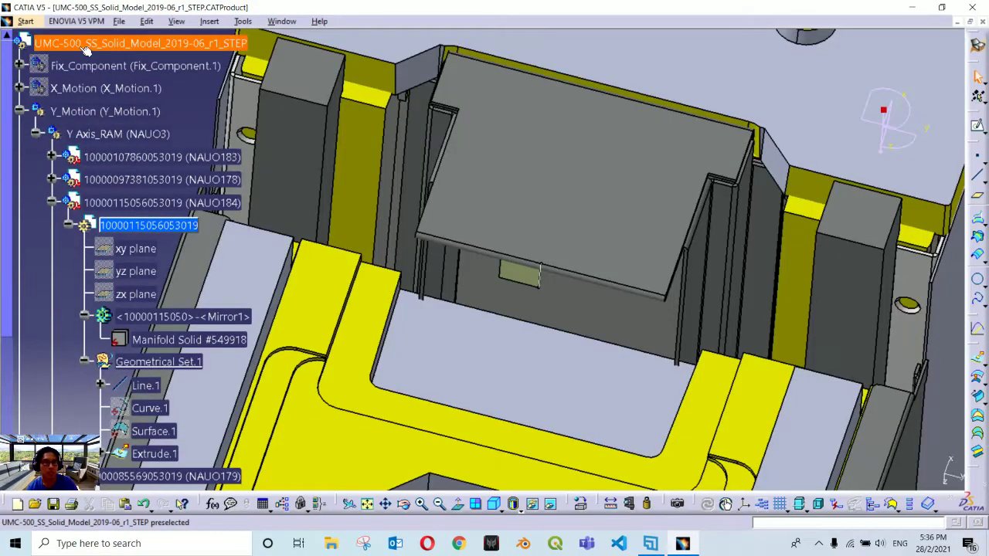
double_click(83, 48)
double_click(139, 42)
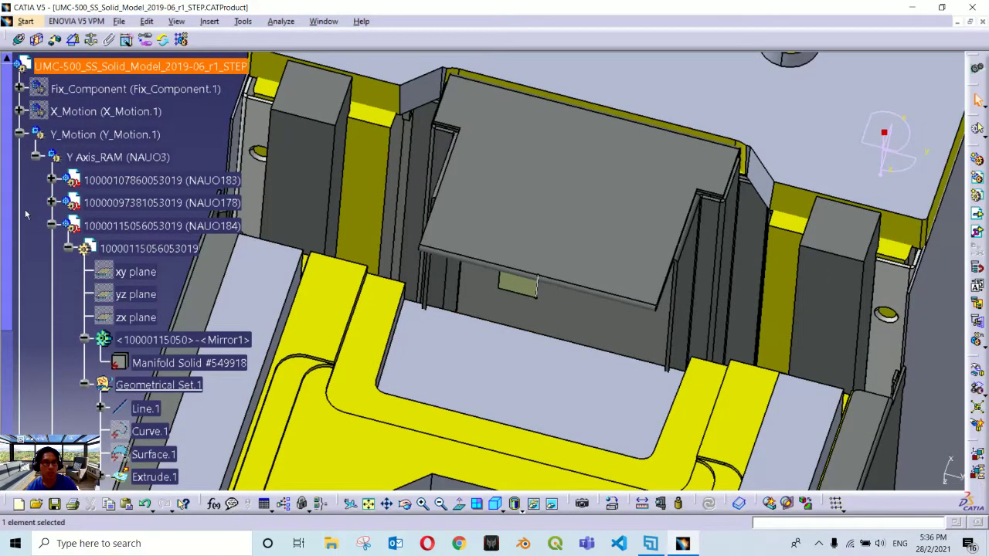
left_click(185, 112)
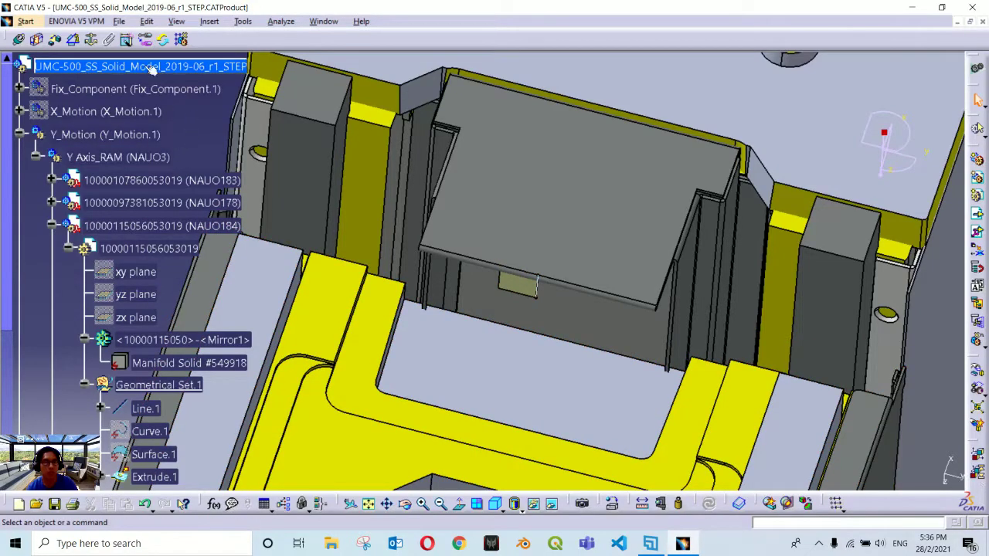
left_click(176, 22)
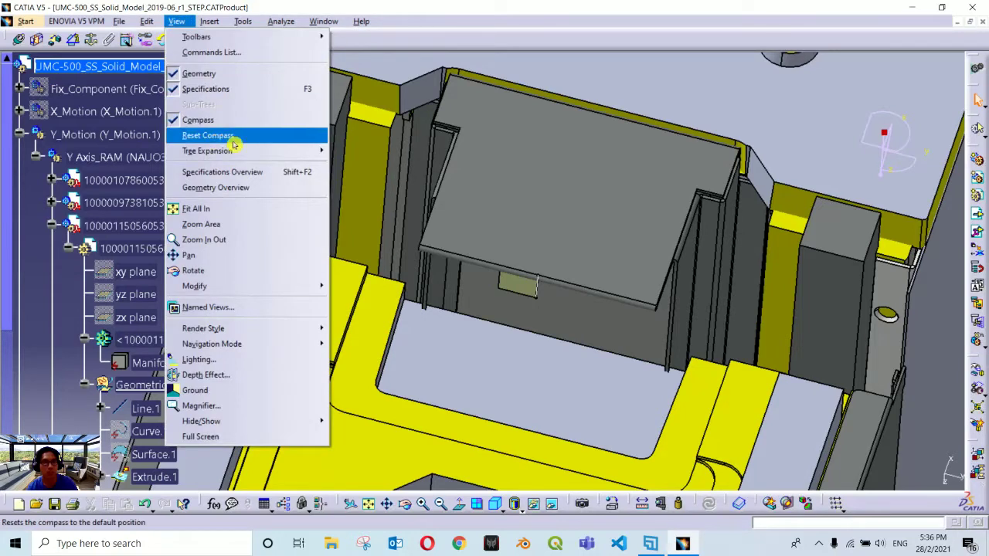
mouse_move(241, 151)
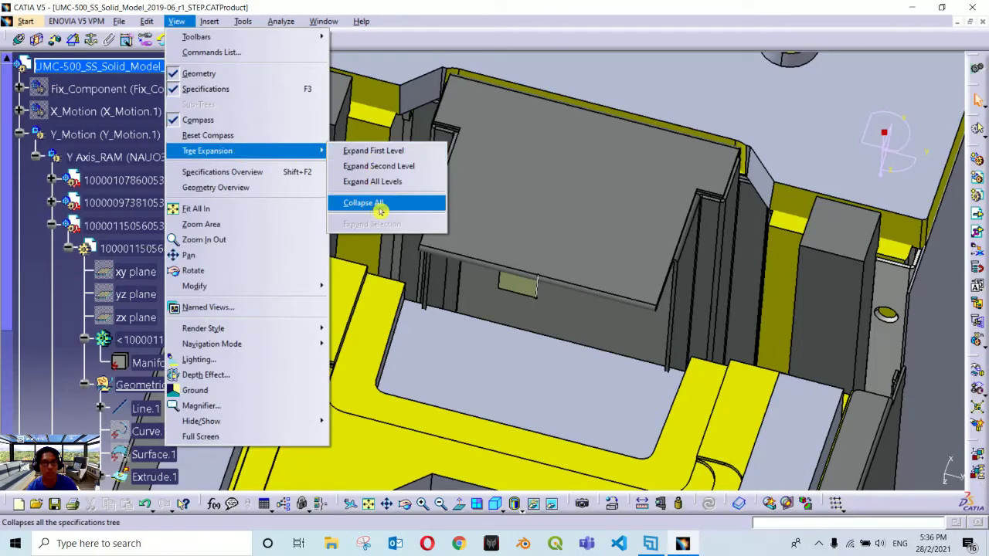
left_click(408, 202)
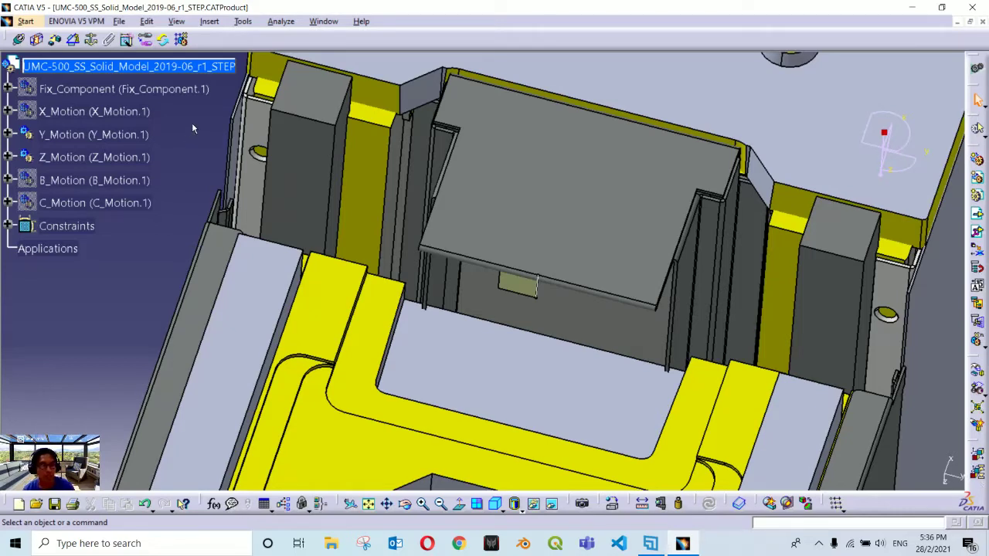
- Create a coincidence constraint between the reference lines of Z_Motion and Y_Motion, hiding Z_Motion to reach the line in Y_Motion
left_click(20, 41)
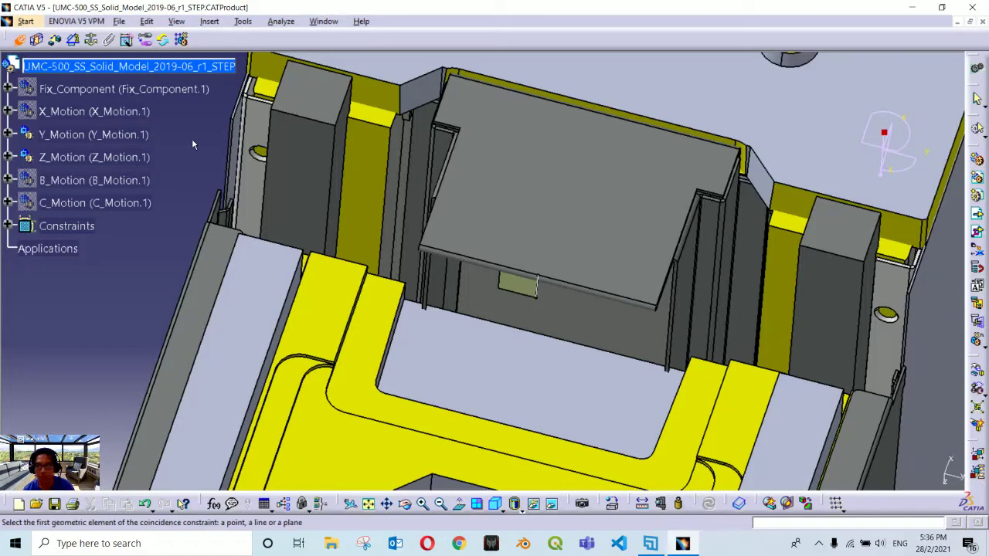
left_click(566, 315)
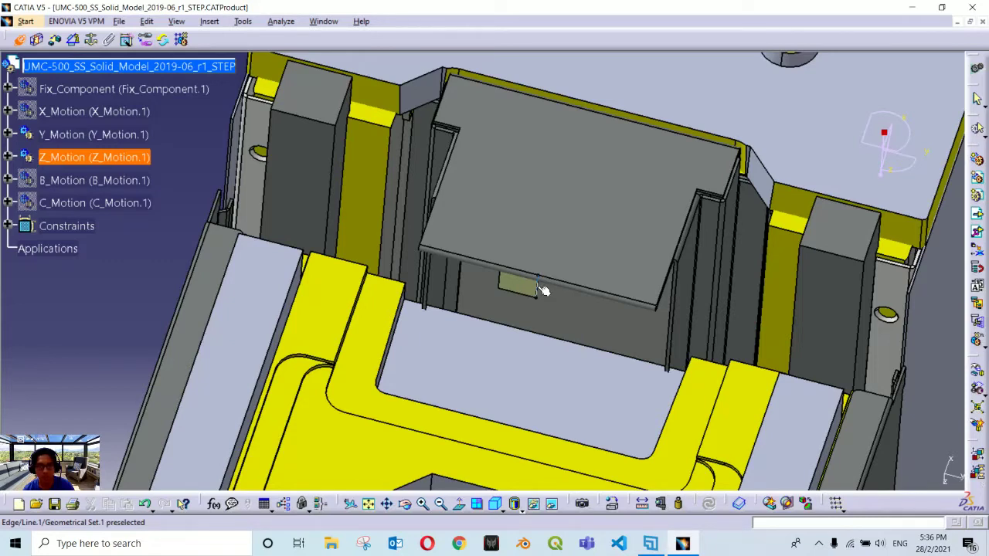
left_click(537, 288)
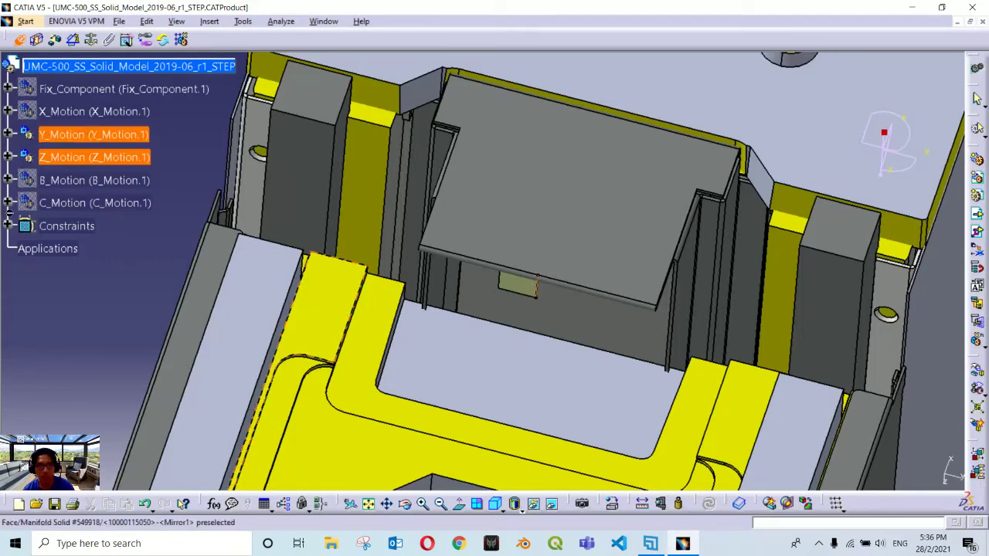
right_click(93, 156)
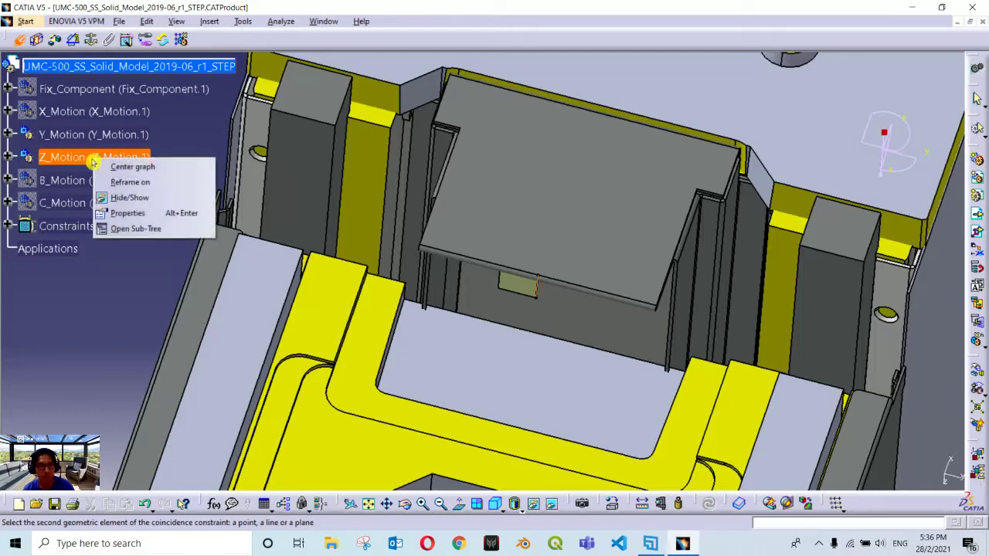
left_click(124, 195)
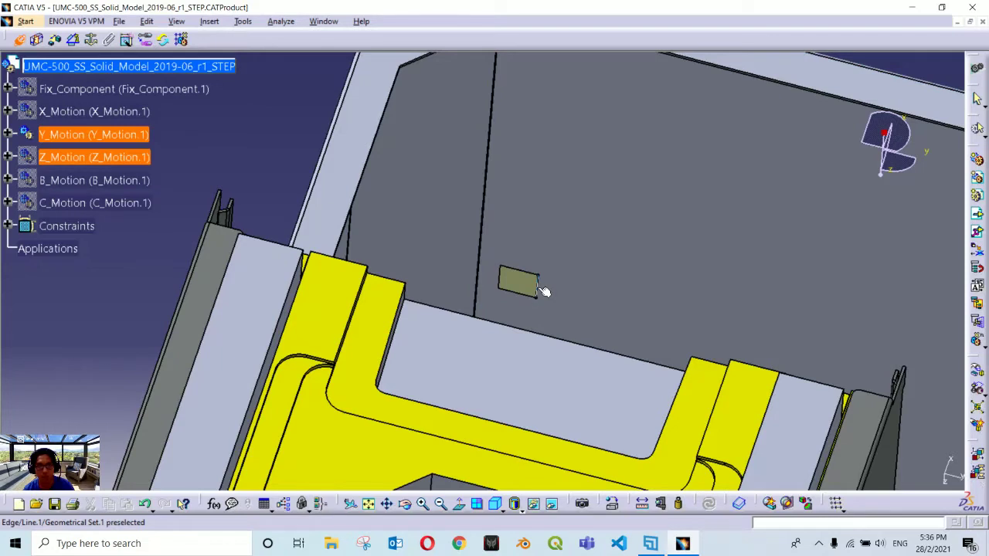
- Add a 0 mm offset constraint with Same orientation between the extruded surfaces of Y_Motion and Z_Motion, hiding Y_Motion and showing Z_Motion between picks
left_click(55, 39)
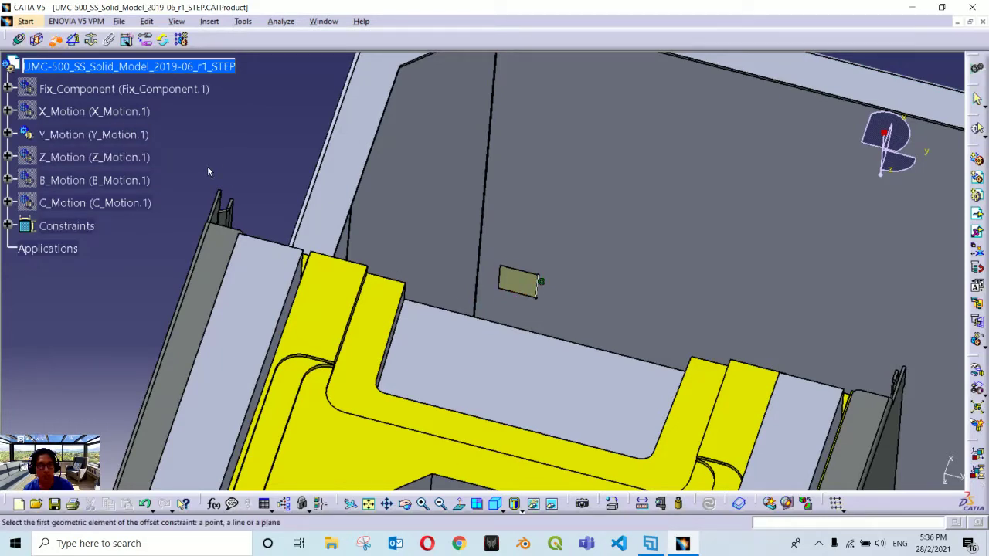
left_click(518, 284)
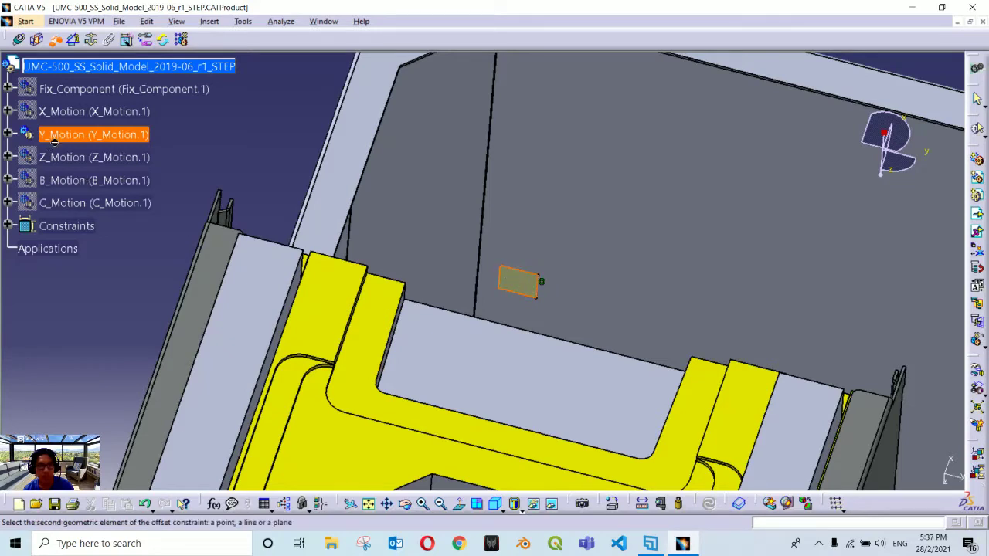
right_click(94, 134)
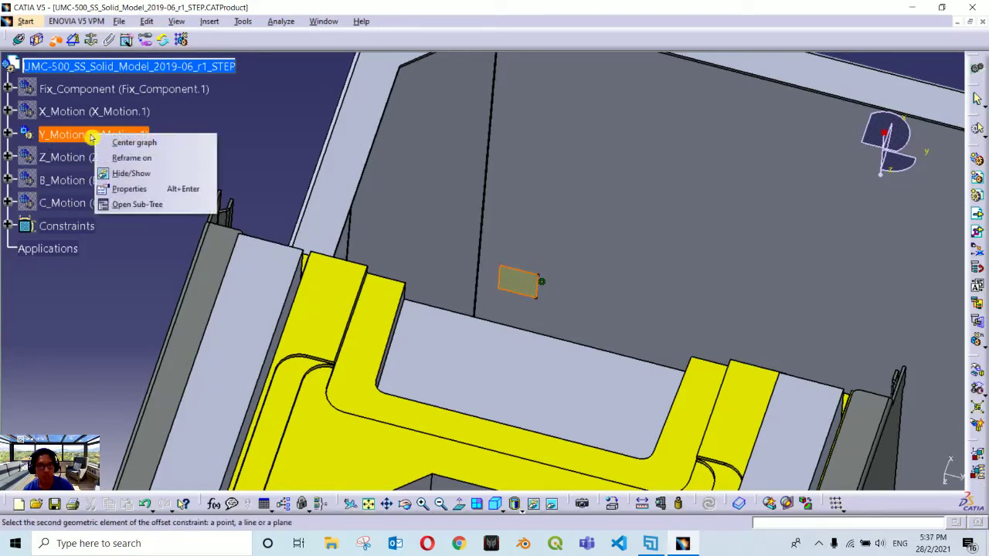
left_click(133, 173)
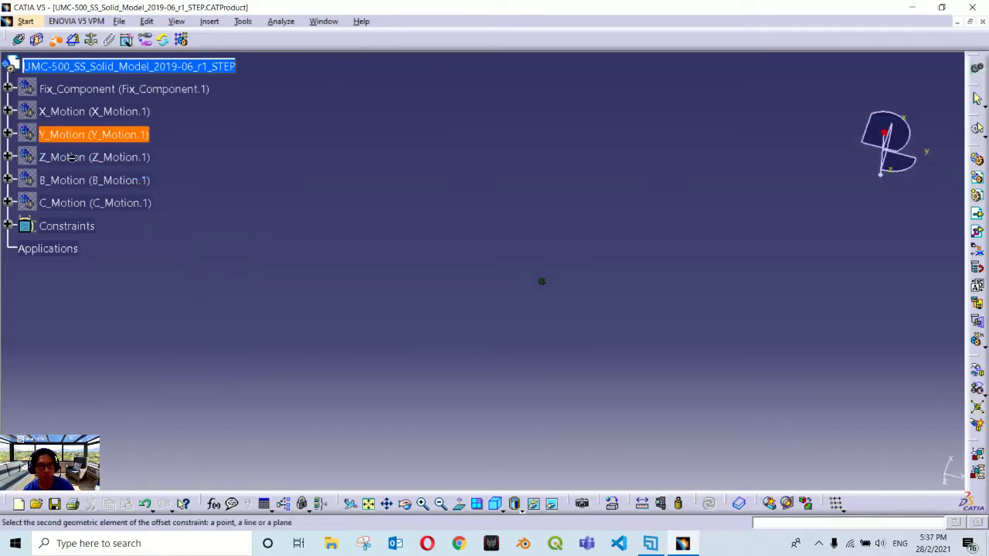
right_click(71, 158)
left_click(101, 198)
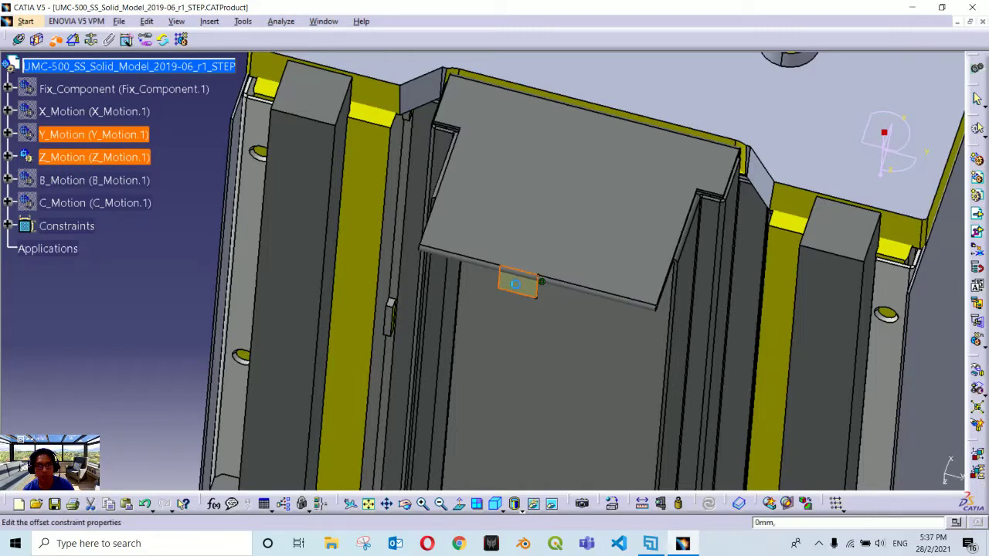
double_click(522, 289)
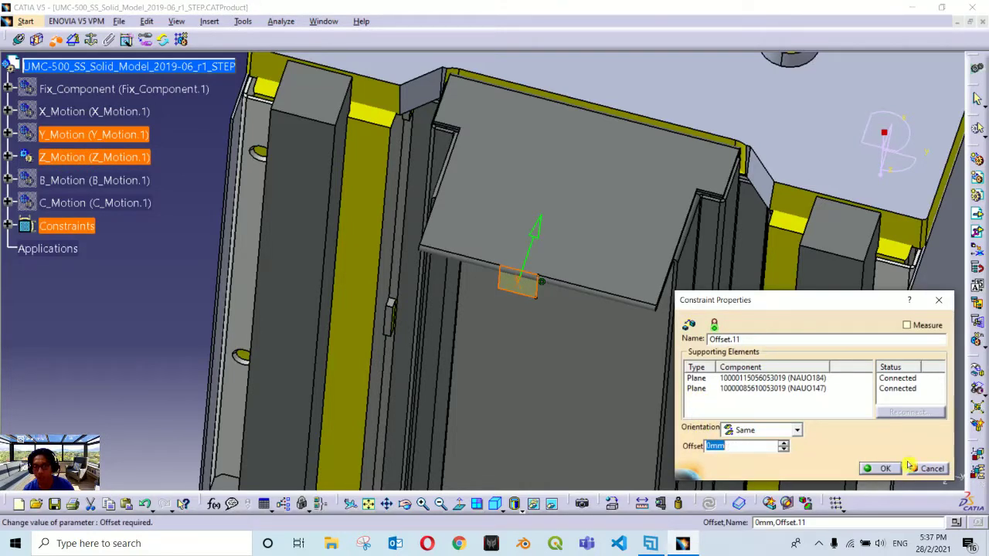
left_click(884, 469)
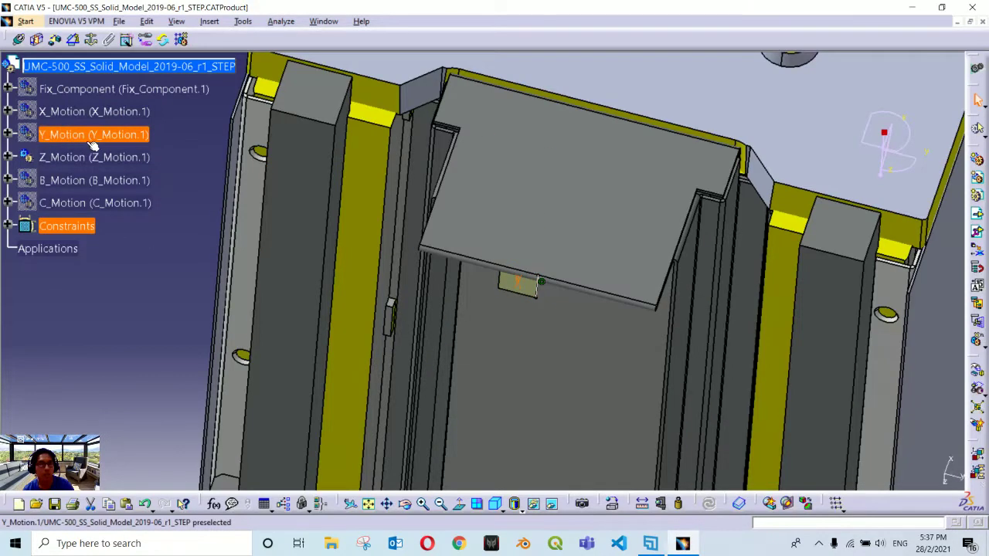
- Show Fix_Component, X_Motion, Y_Motion, B_Motion and C_Motion again and fit the whole machine in the isometric view
left_click(92, 89)
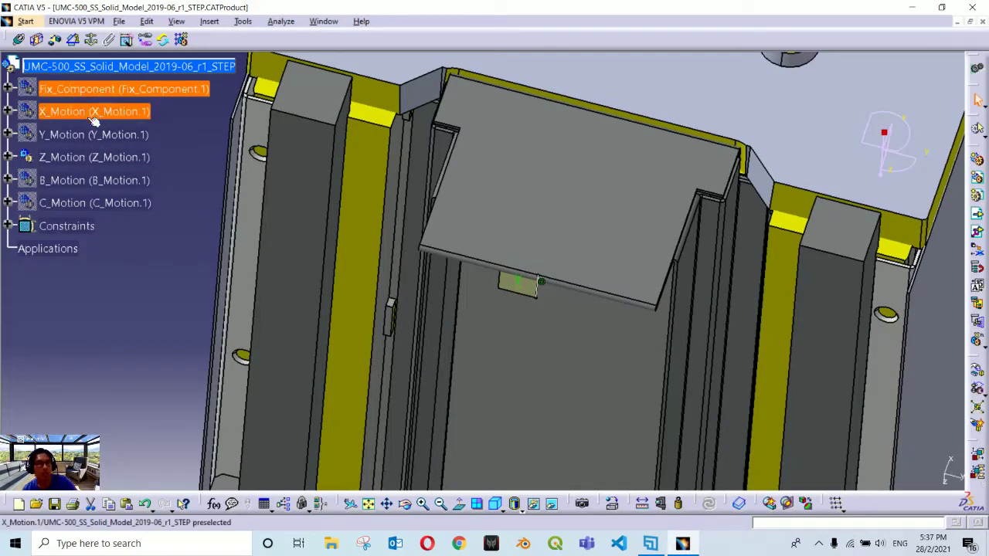
left_click(92, 114, "ctrl")
left_click(91, 136, "ctrl")
left_click(89, 180, "ctrl")
left_click(99, 202, "ctrl")
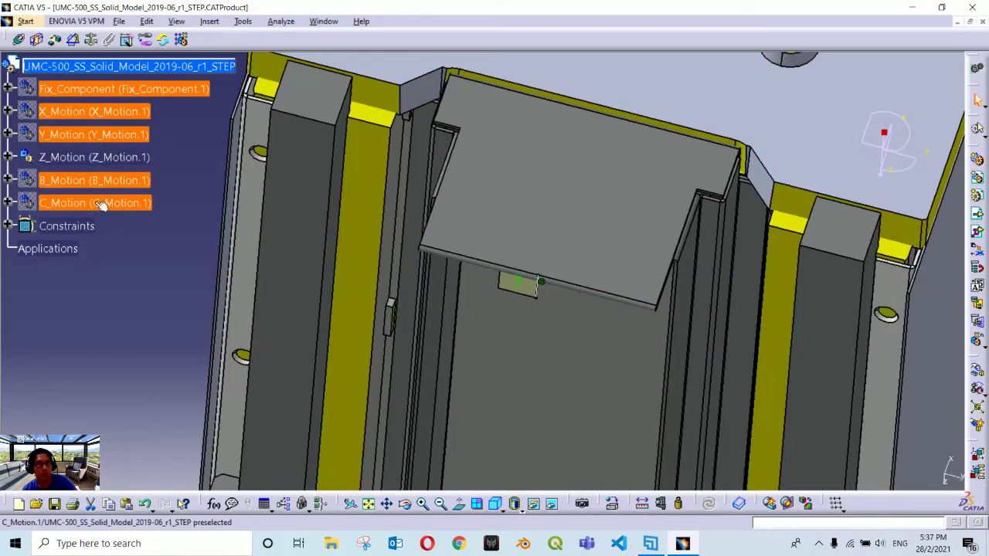
right_click(100, 204)
left_click(132, 224)
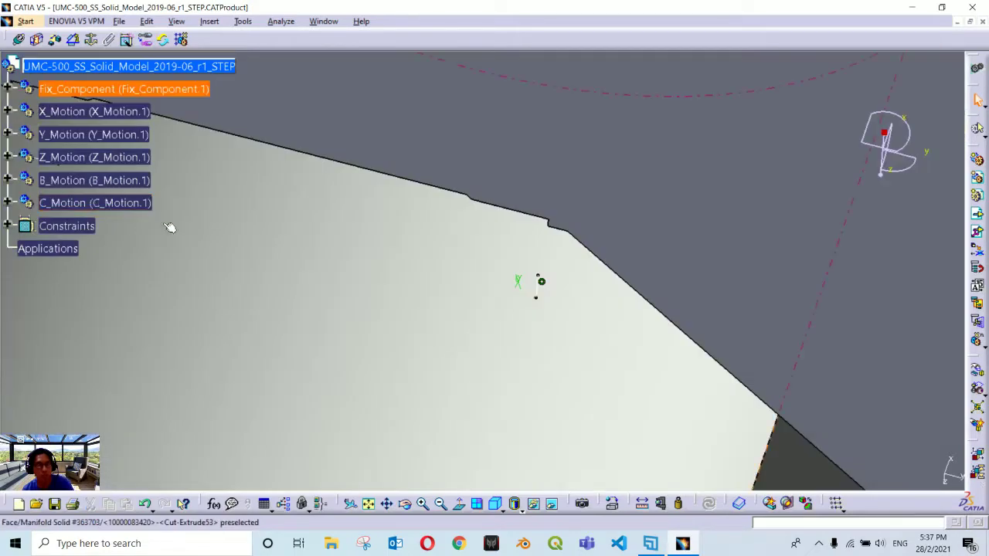
left_click(497, 507)
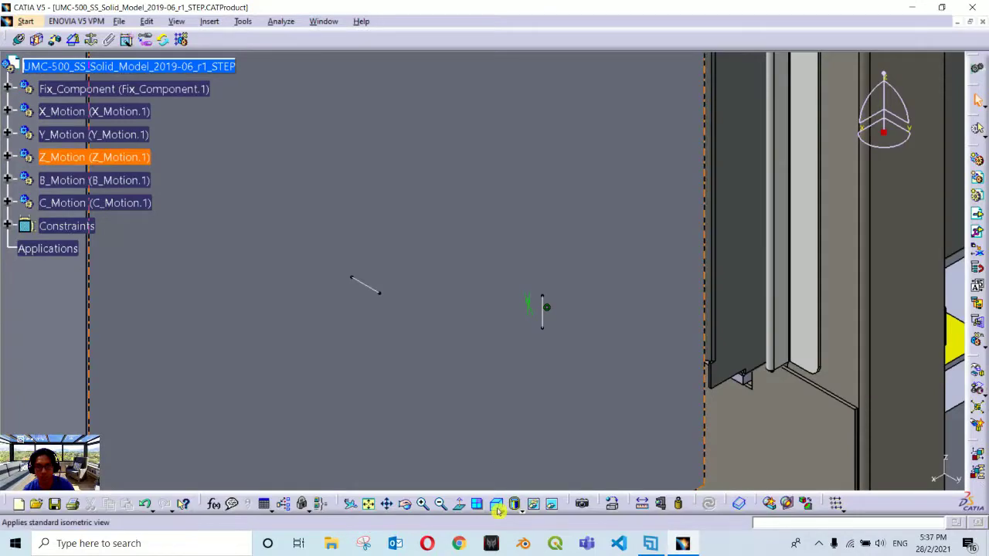
left_click(367, 503)
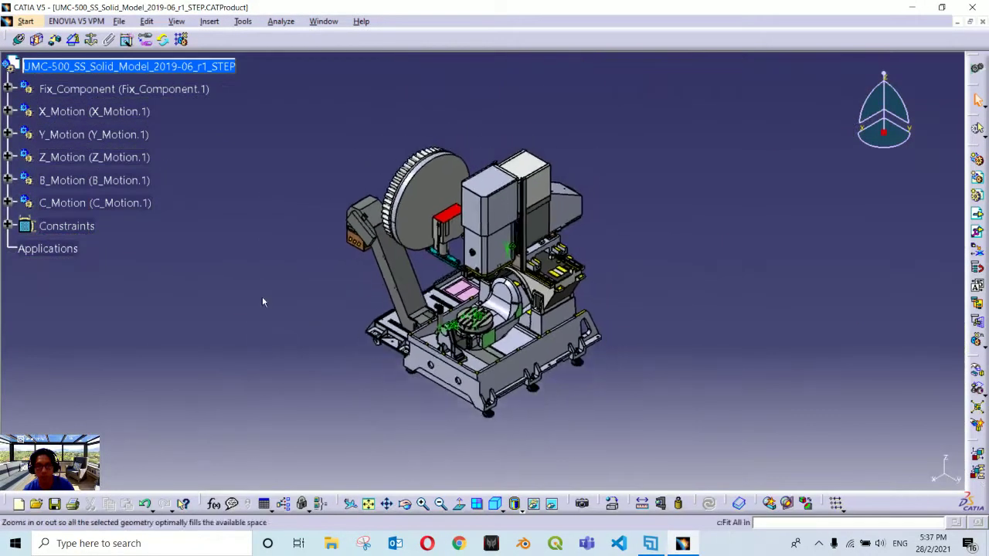
- Analyze the degrees of freedom of Z_Motion and inspect the direction of each listed translation
scroll(263, 301, "up", 5)
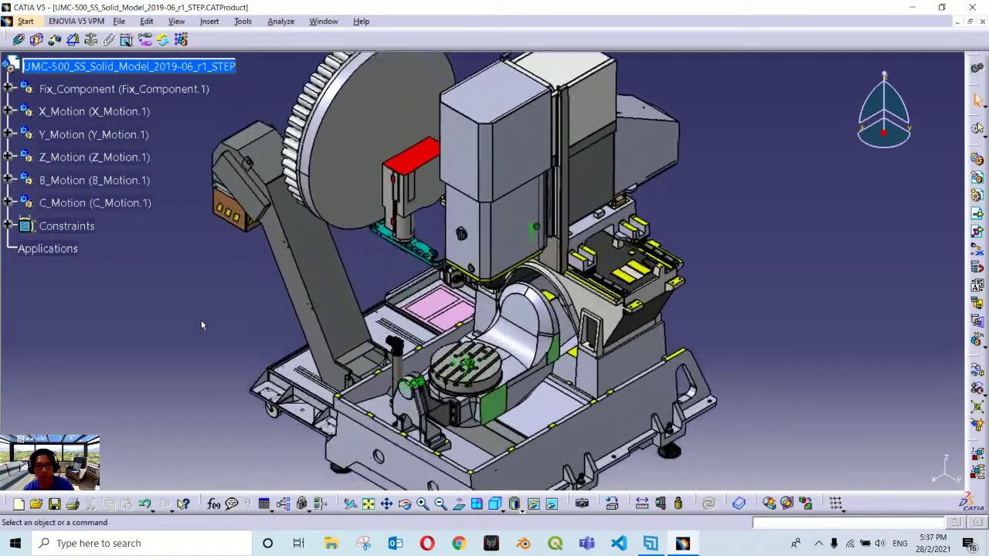
scroll(201, 325, "up", 2)
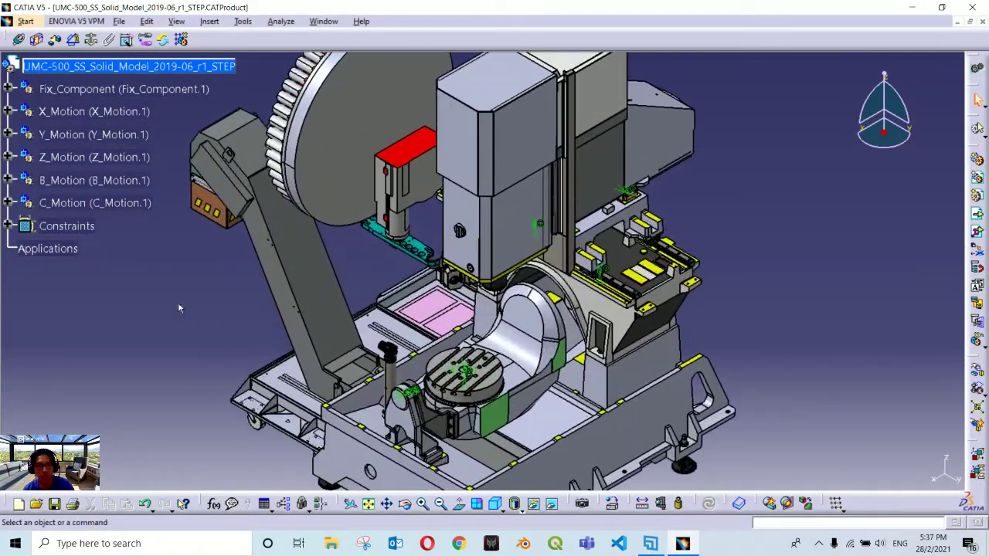
right_click(90, 159)
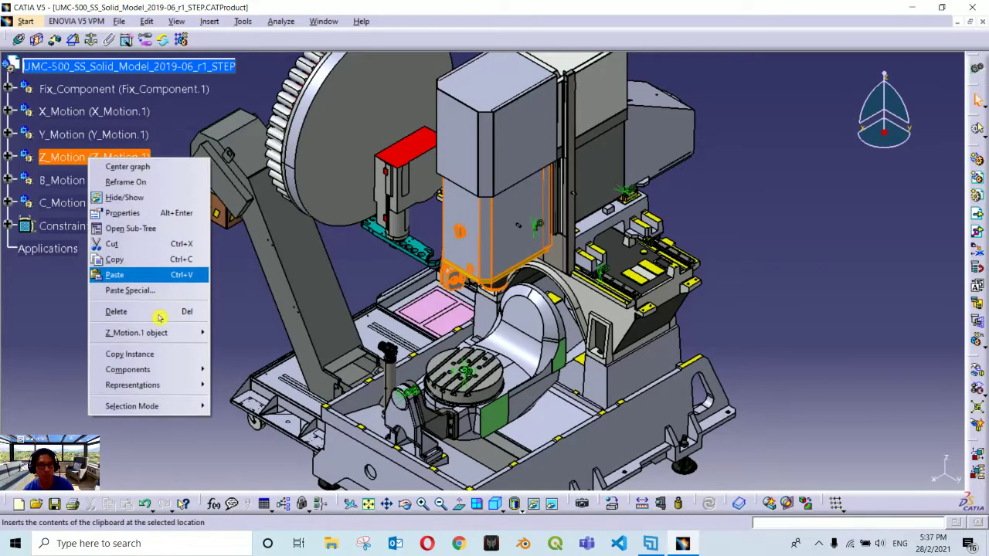
mouse_move(165, 332)
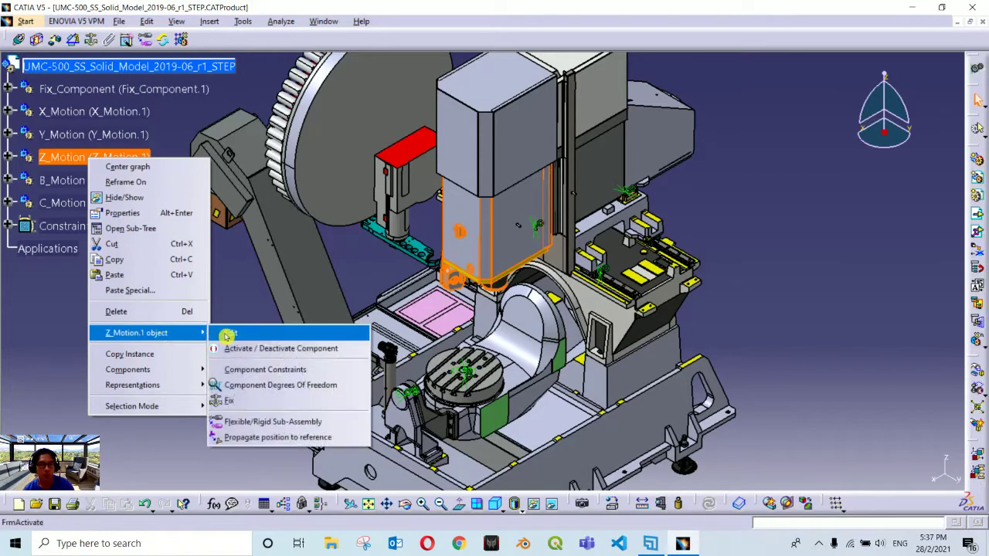
left_click(313, 386)
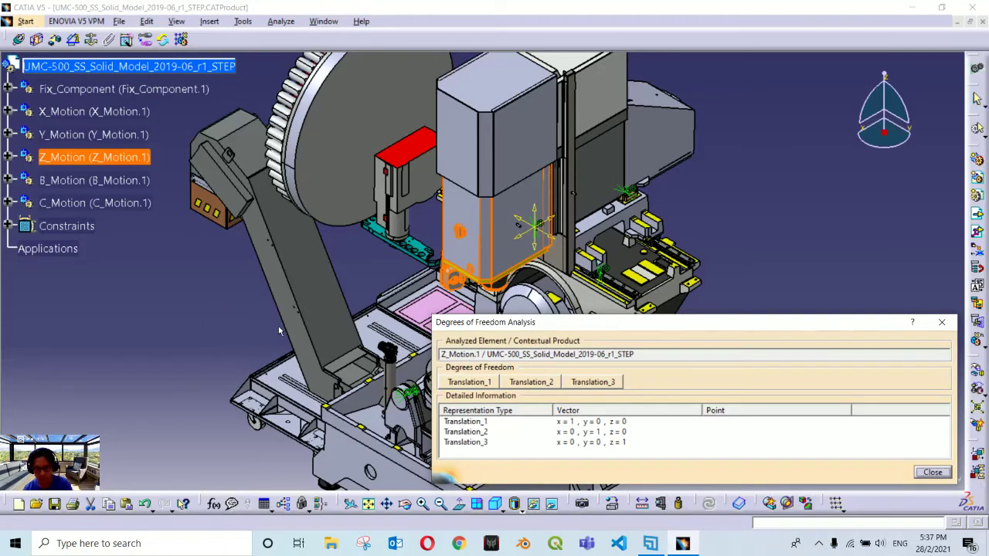
left_click(492, 381)
left_click(489, 384)
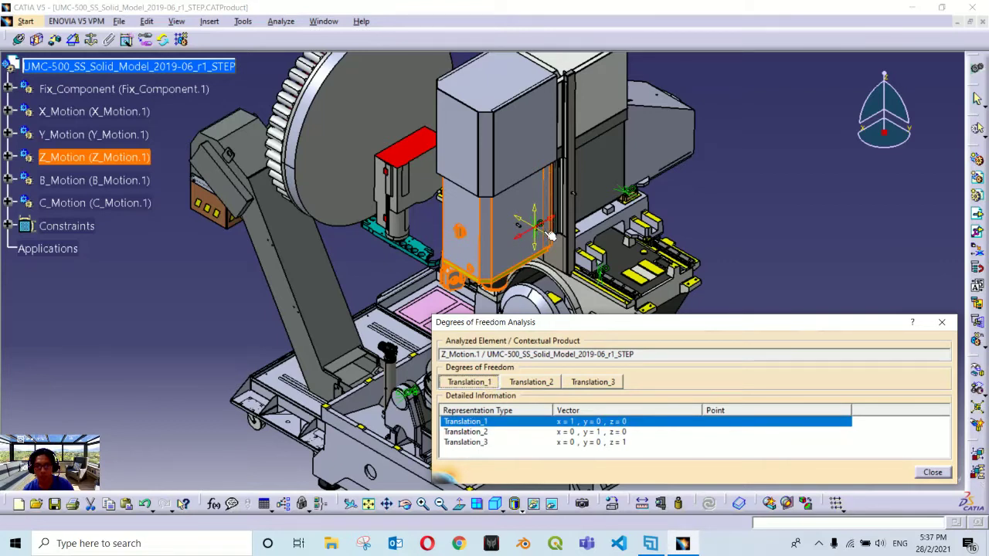
left_click(533, 384)
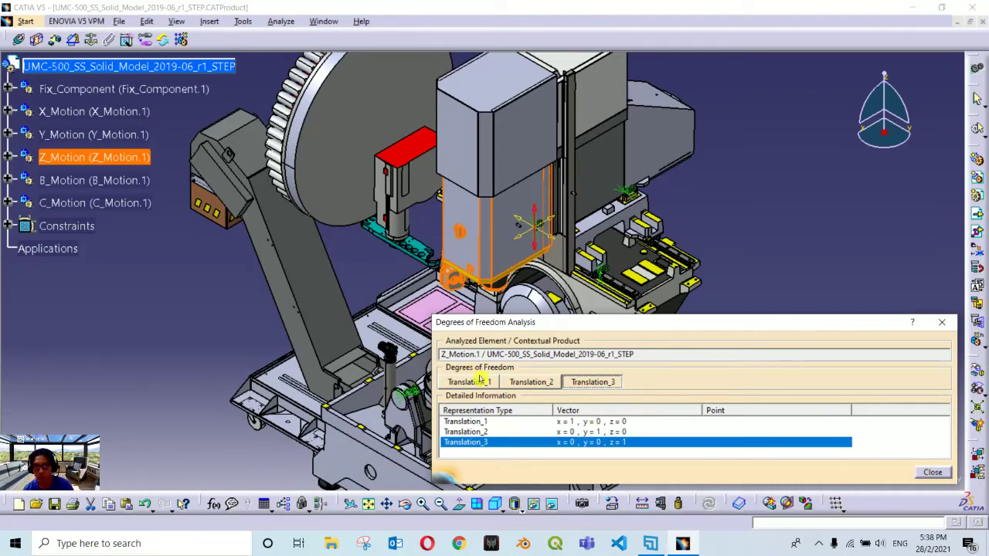
left_click(932, 471)
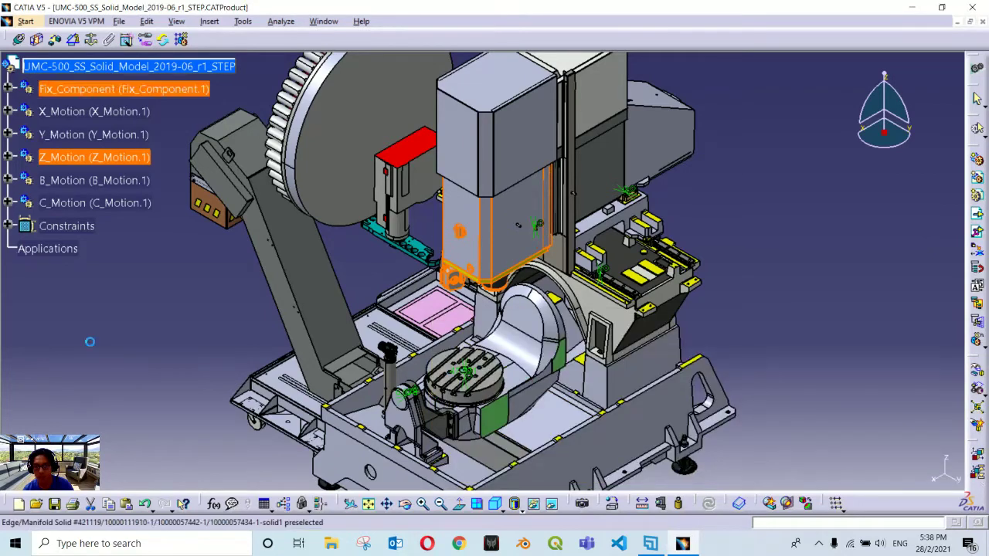
- Analyze the degrees of freedom of C_Motion and close the analysis
right_click(96, 205)
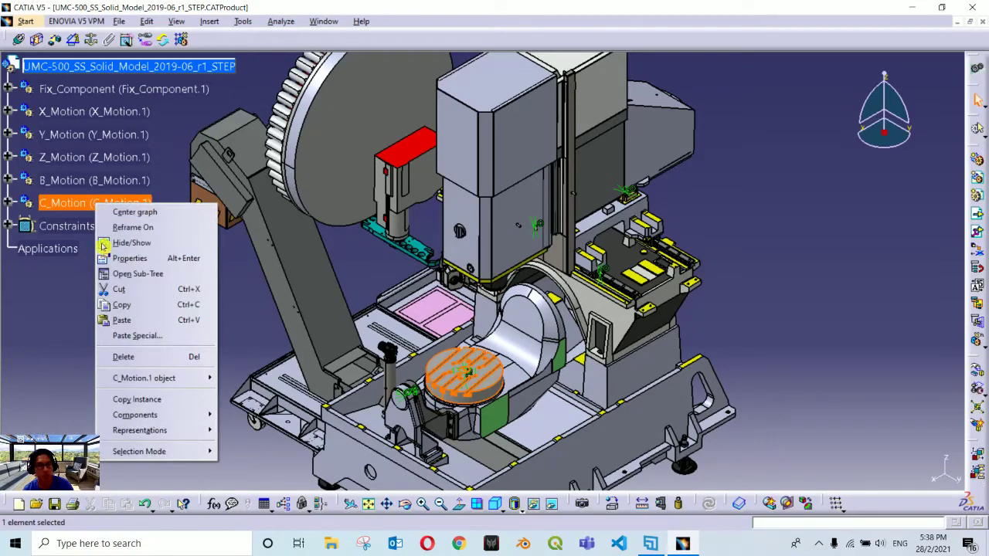
mouse_move(147, 378)
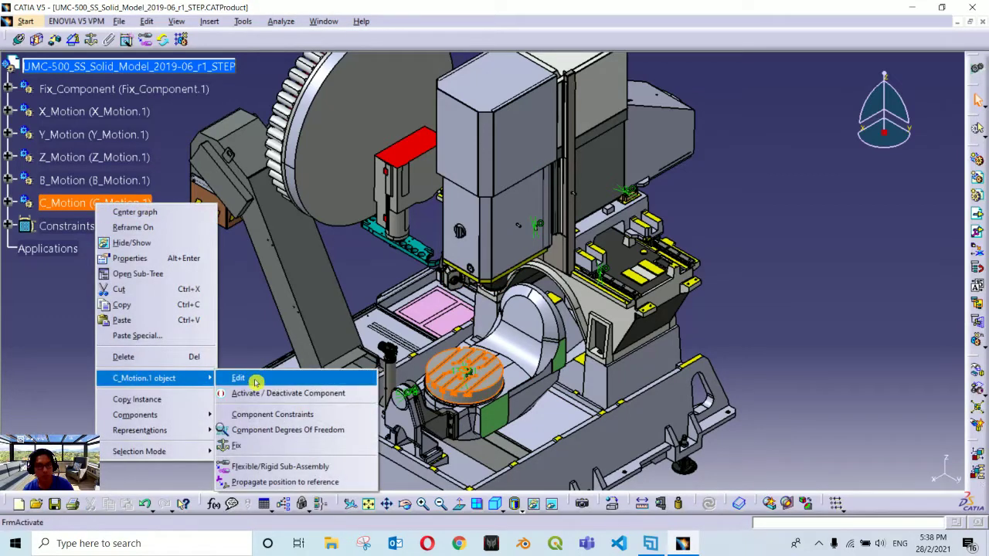
left_click(278, 429)
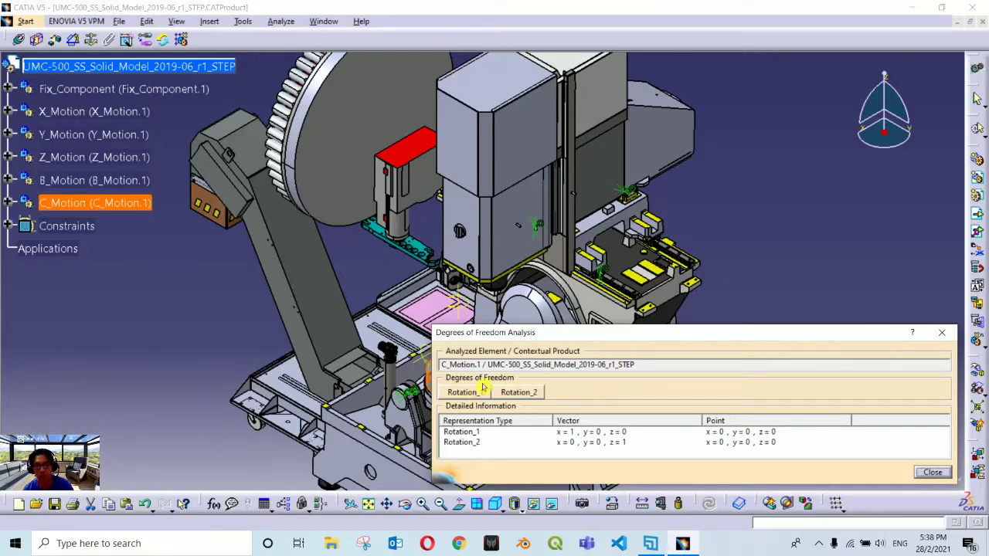
left_click(933, 473)
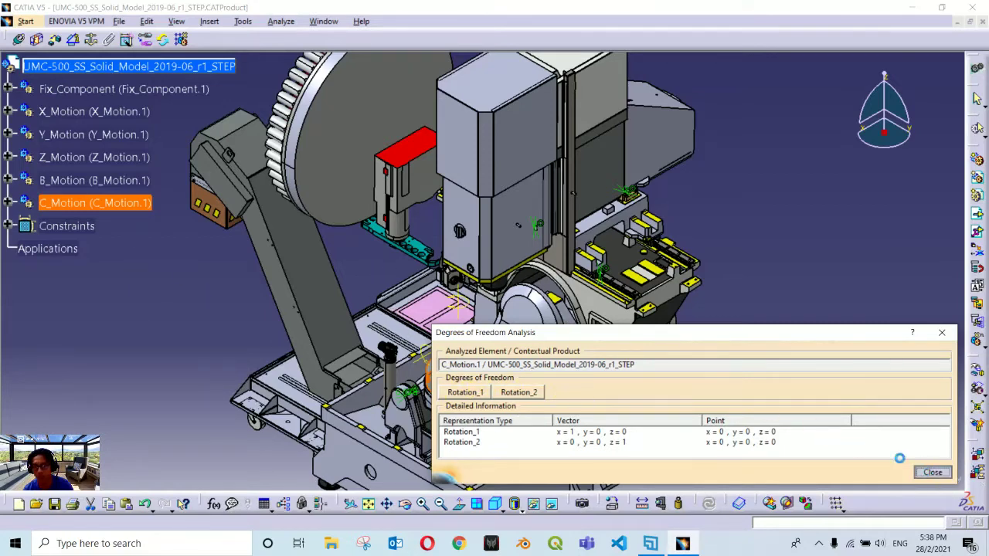
middle_click_drag(509, 187, 381, 278)
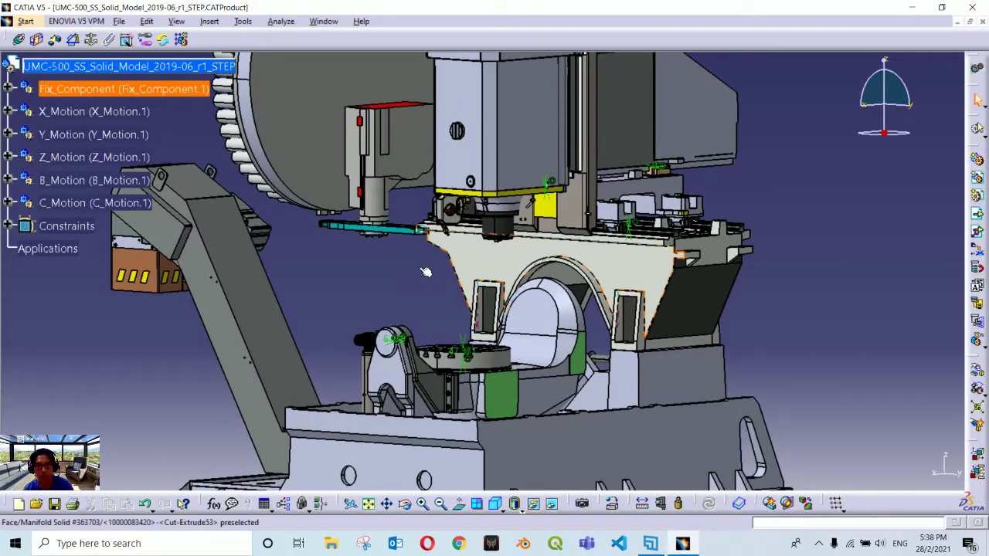
middle_click_drag(380, 273, 369, 282)
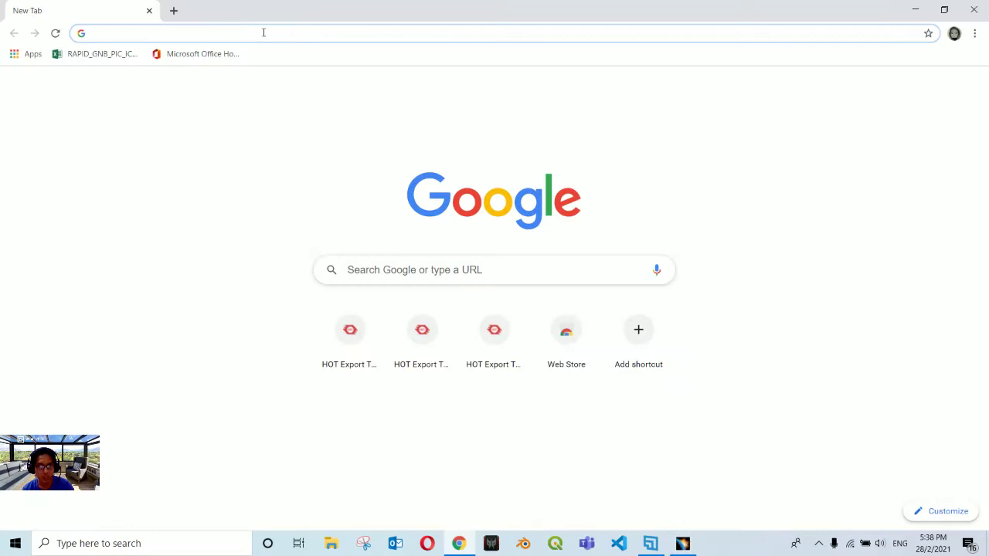
- Switch to Chrome, search Google for "haas umc 500" and open the Haas UMC-500 machine page
left_click(281, 32)
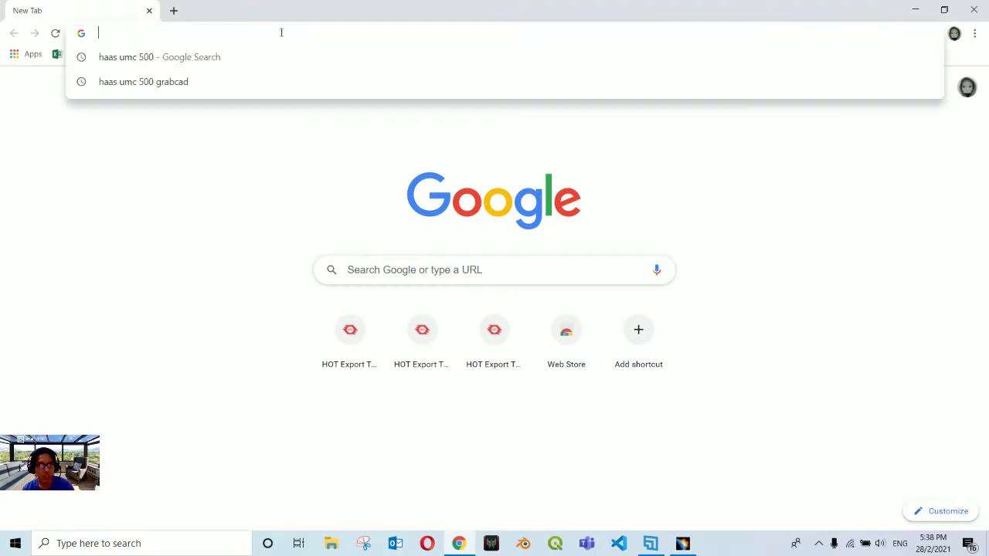
left_click(221, 56)
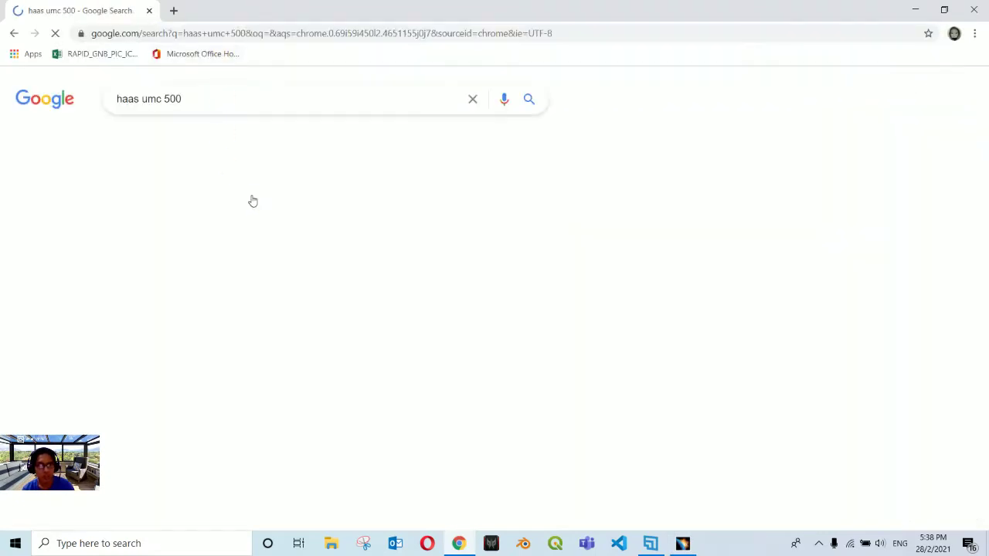
left_click(257, 216)
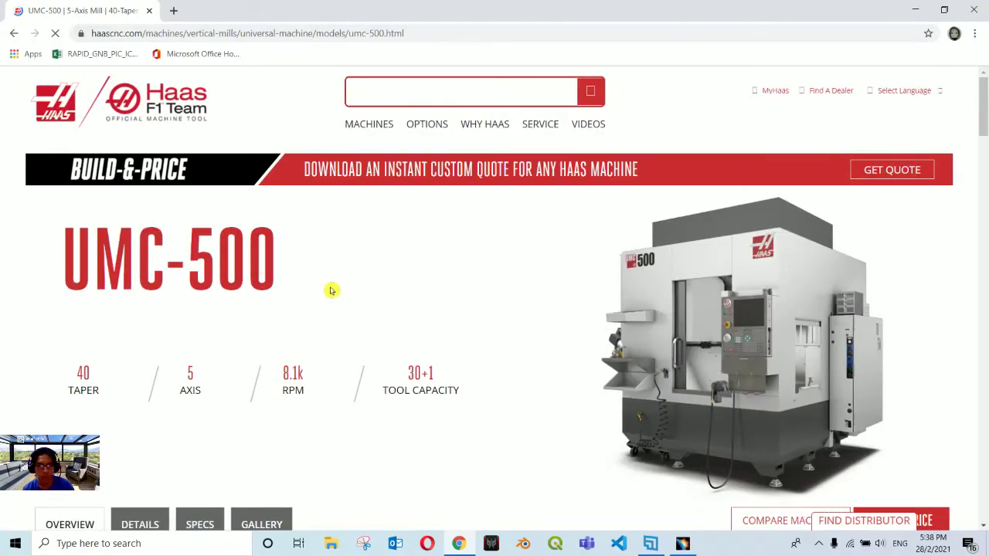
- Expand the technical documents of the UMC-500 and open its layout drawing
scroll(332, 287, "down", 3)
scroll(336, 286, "down", 2)
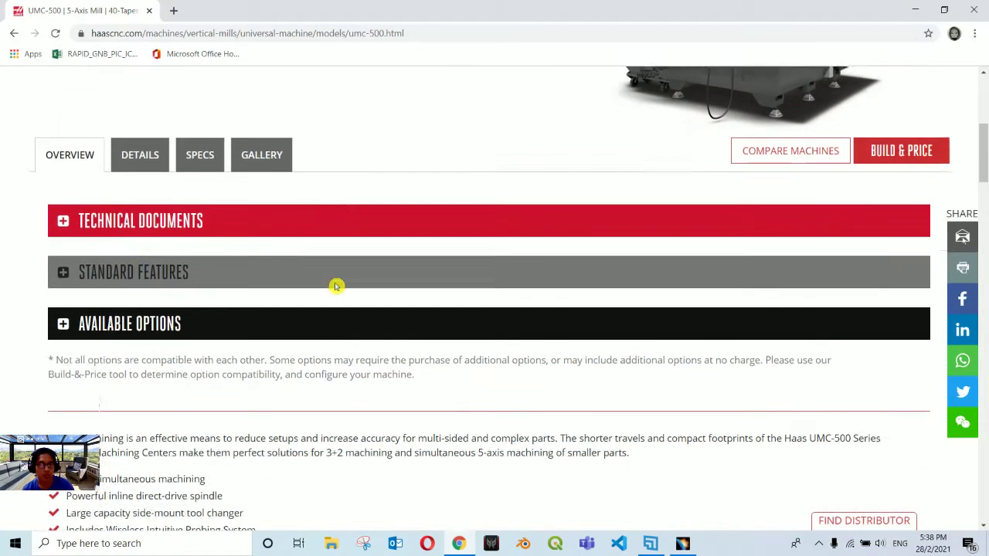
left_click(172, 204)
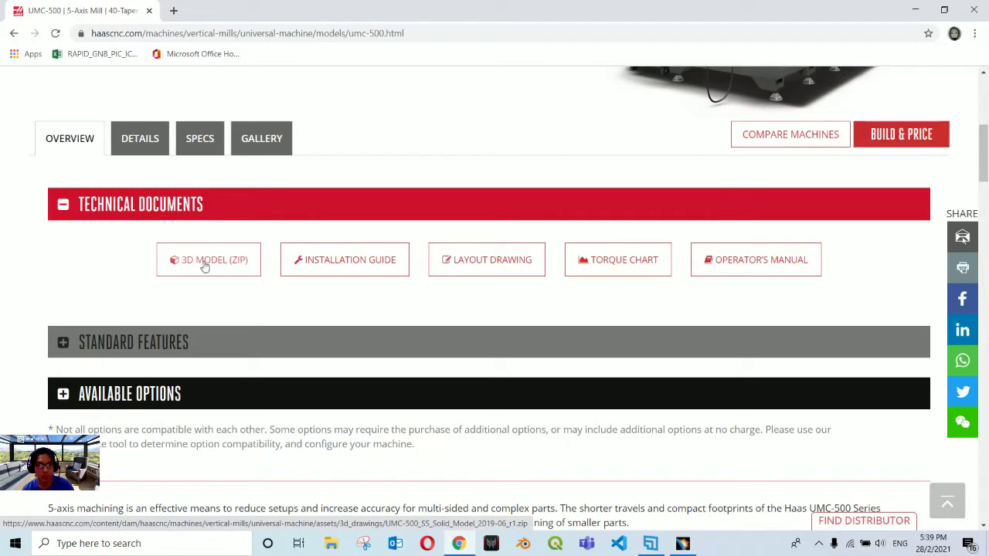
left_click(506, 263)
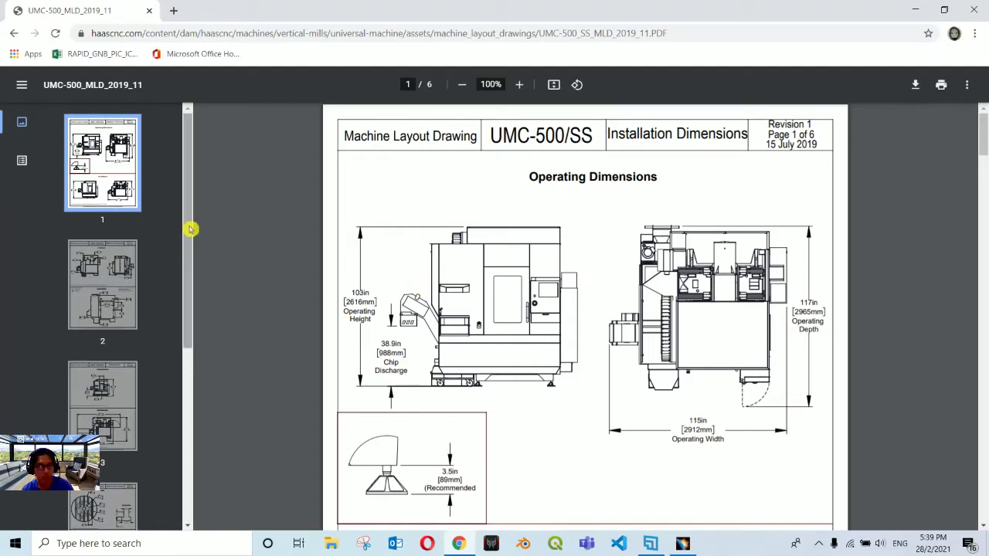
- Look through the UMC-500 machine layout drawing from the installation dimensions to the axes clearances on page 5
mouse_move(191, 221)
left_mouse_down()
mouse_move(188, 417)
mouse_move(193, 203)
left_mouse_up()
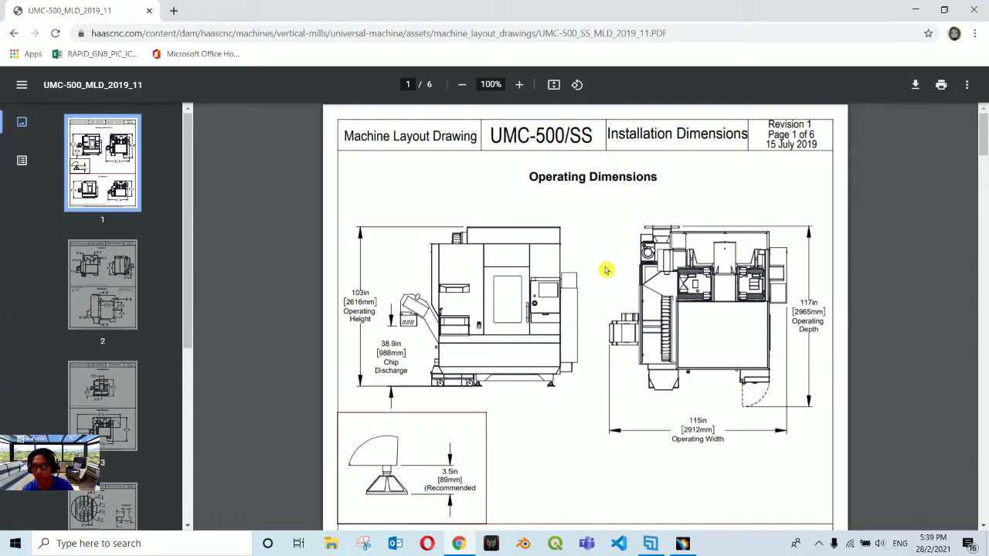
scroll(606, 270, "down", 8)
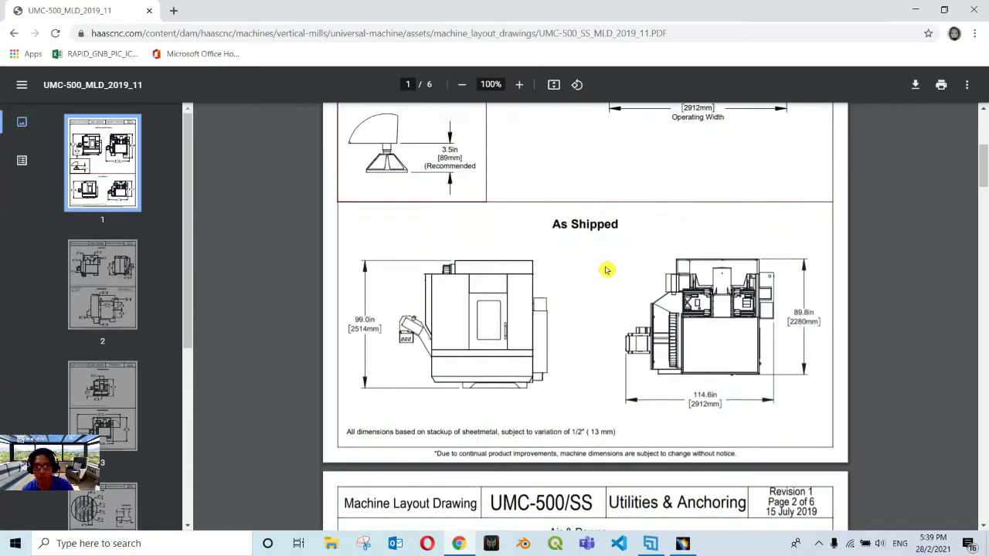
scroll(606, 269, "down", 5)
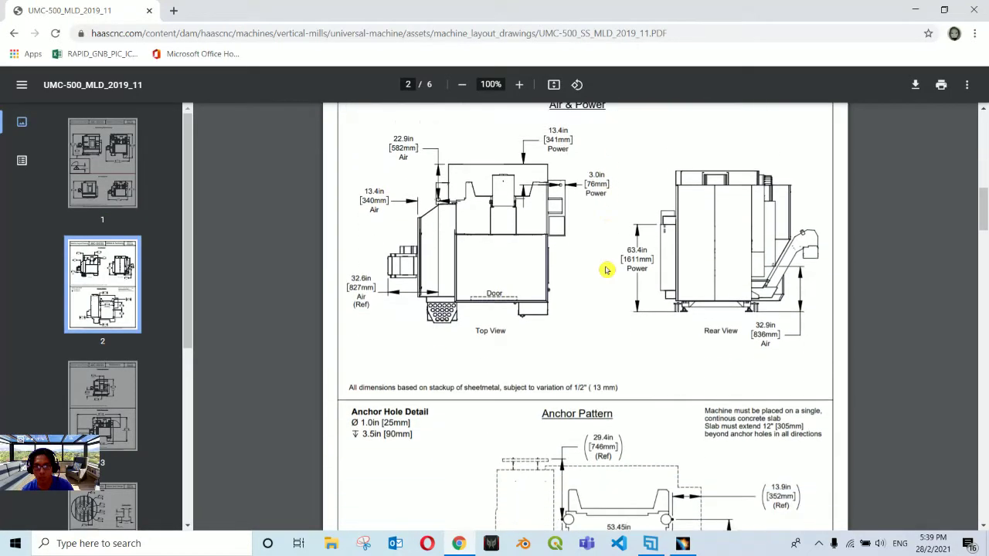
scroll(606, 270, "down", 10)
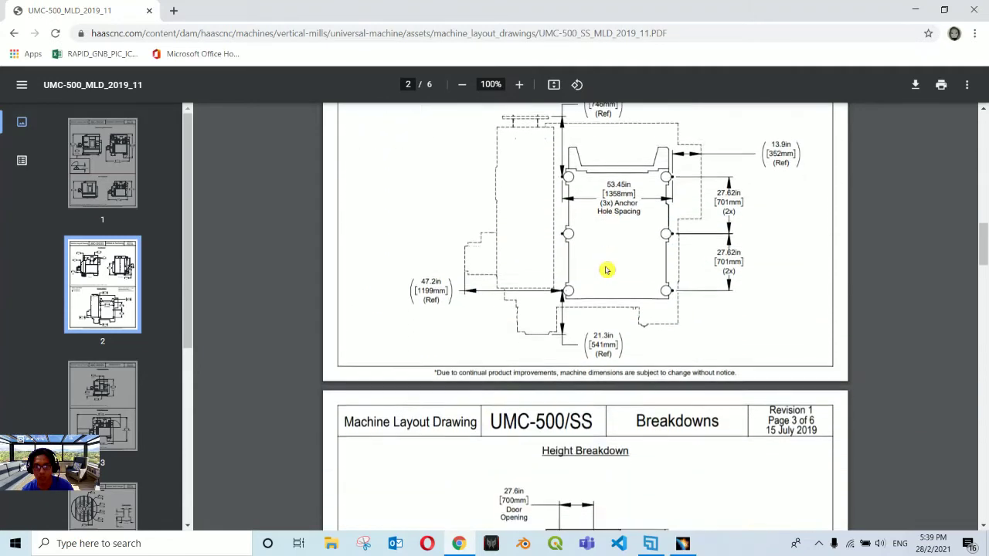
scroll(606, 270, "down", 10)
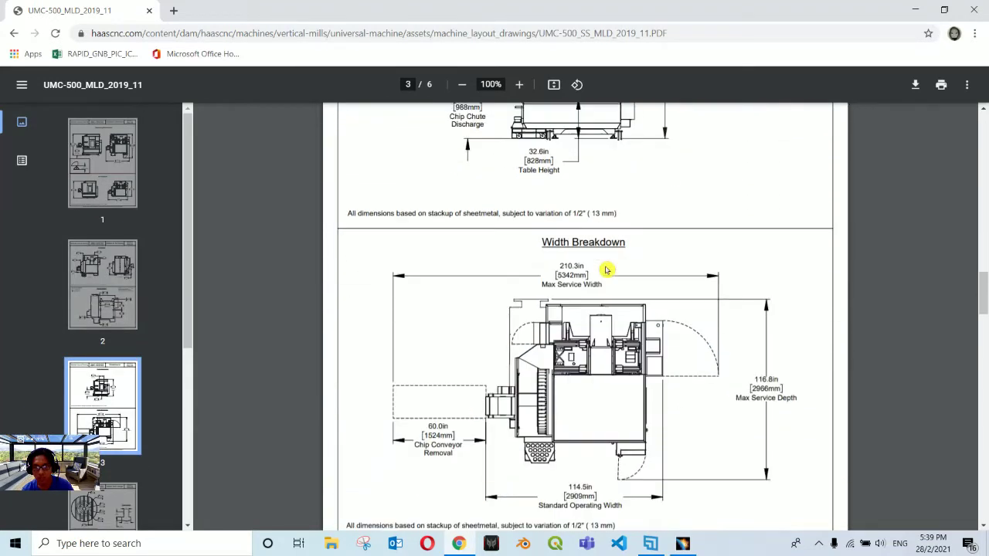
scroll(607, 270, "down", 10)
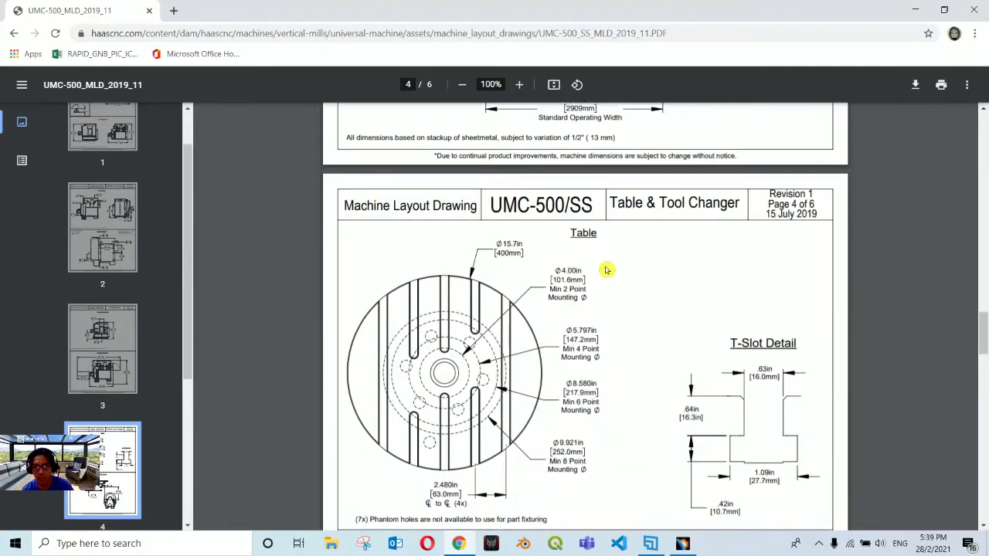
scroll(606, 269, "down", 2)
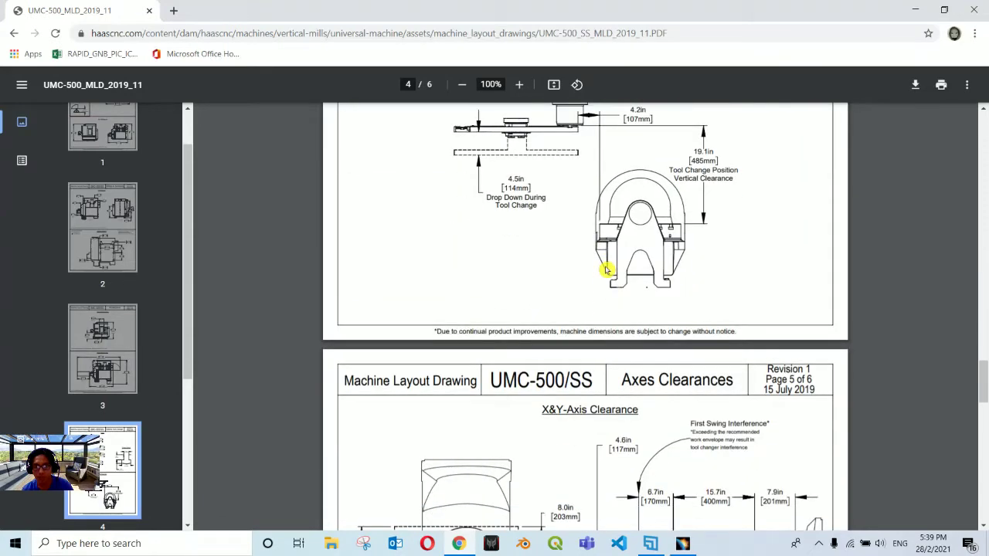
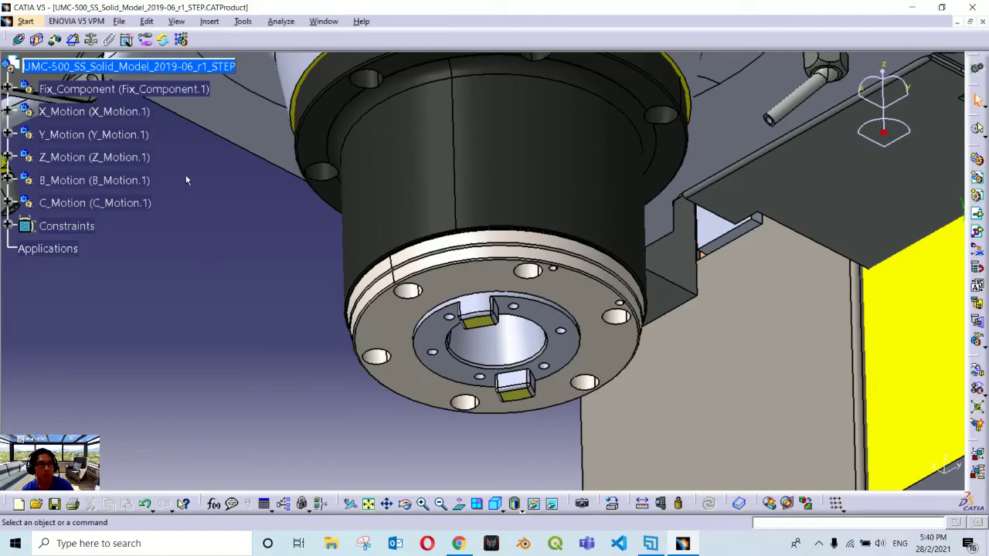
- Add an offset constraint of 508 mm between the C-axis platter's top face and the spindle nose face, and update the assembly
left_click(55, 39)
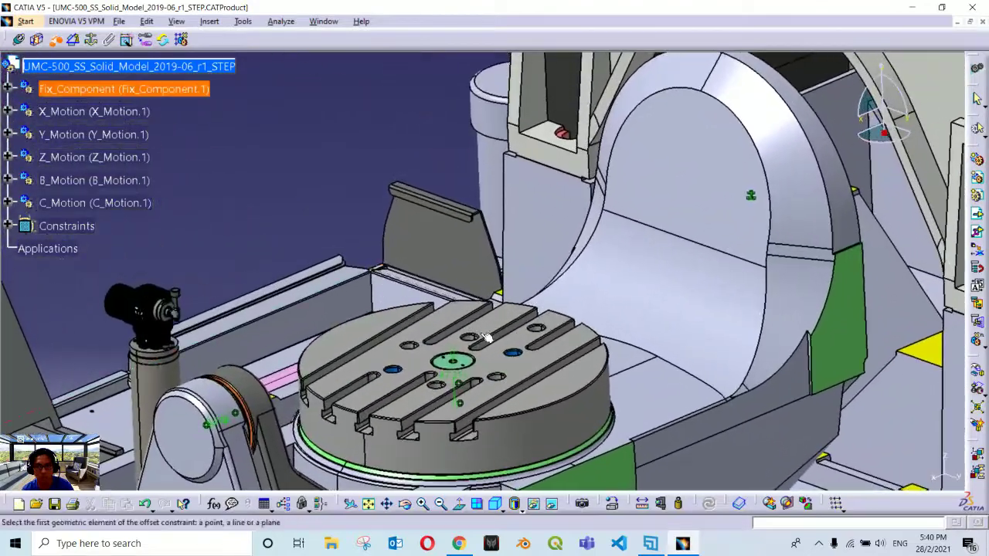
left_click(519, 372)
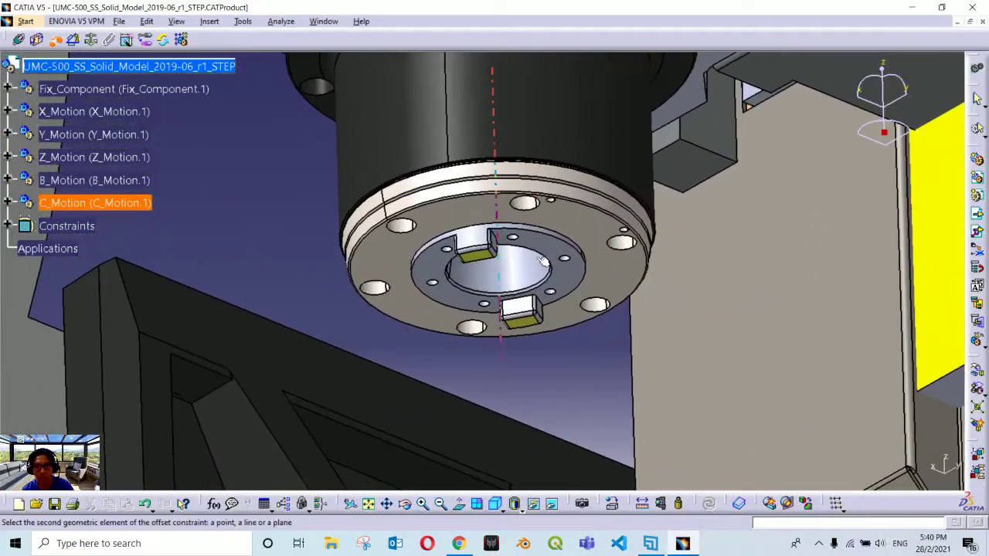
left_click(544, 263)
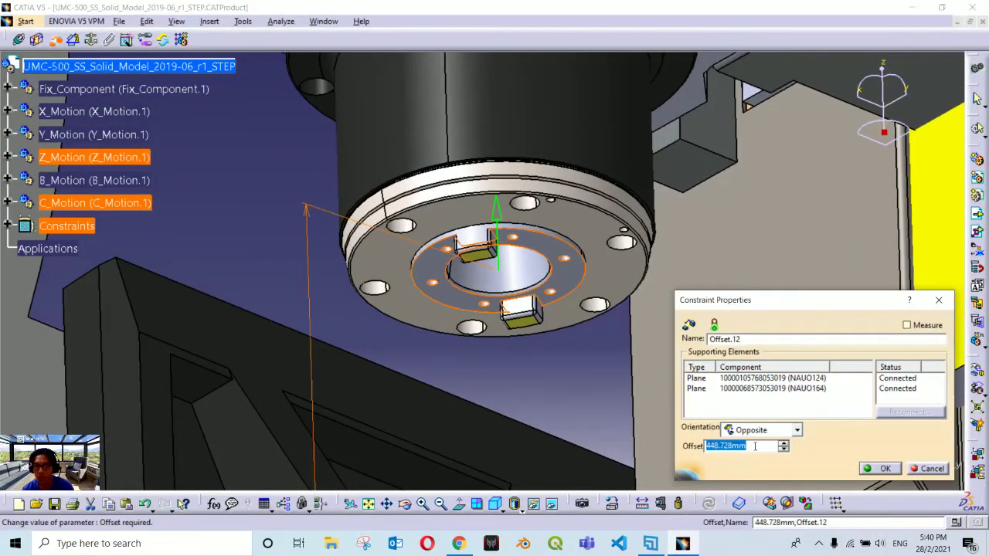
type("508")
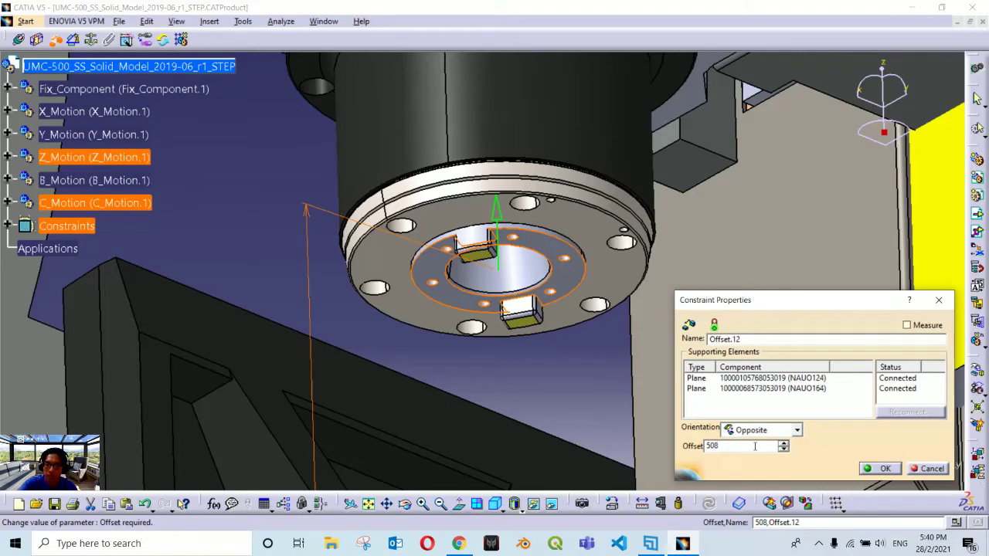
key("Return")
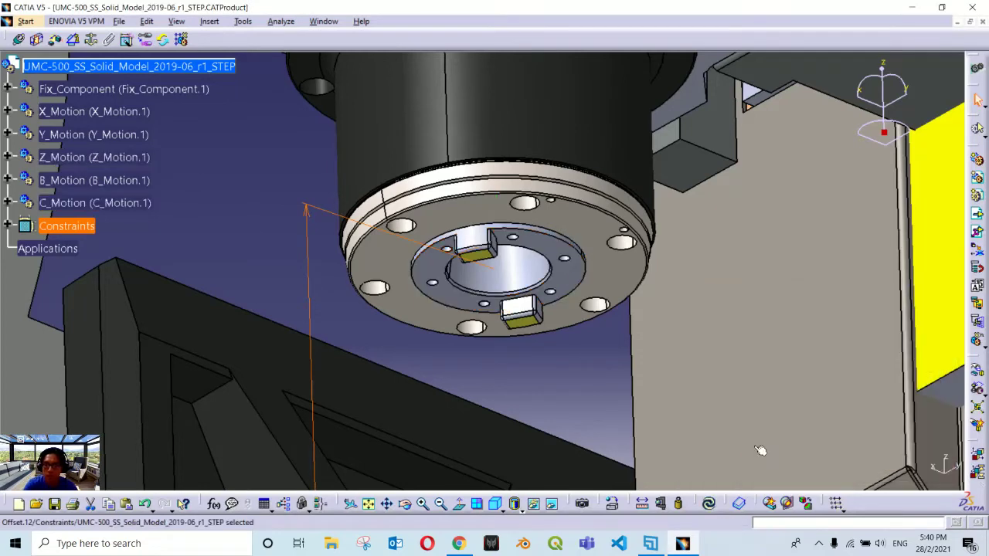
left_click(710, 502)
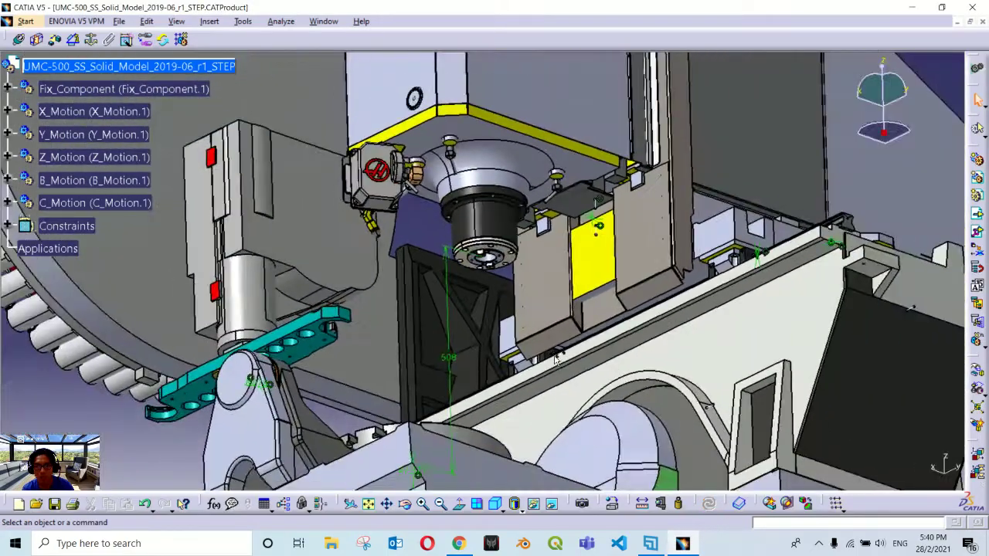
- In the front view, measure the distance between the C-axis platter's centre axis and the spindle axis
middle_click_drag(554, 359, 598, 141)
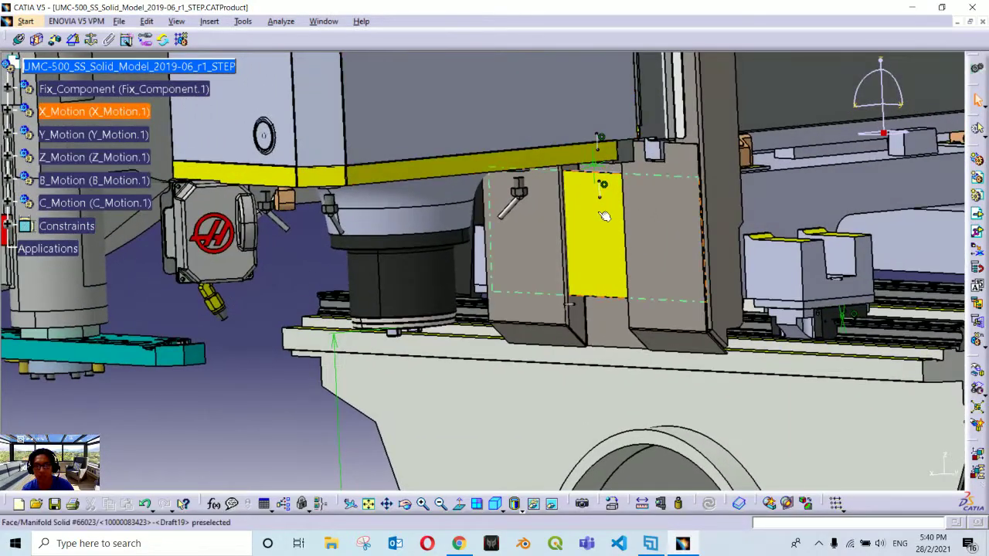
middle_click_drag(356, 401, 381, 345)
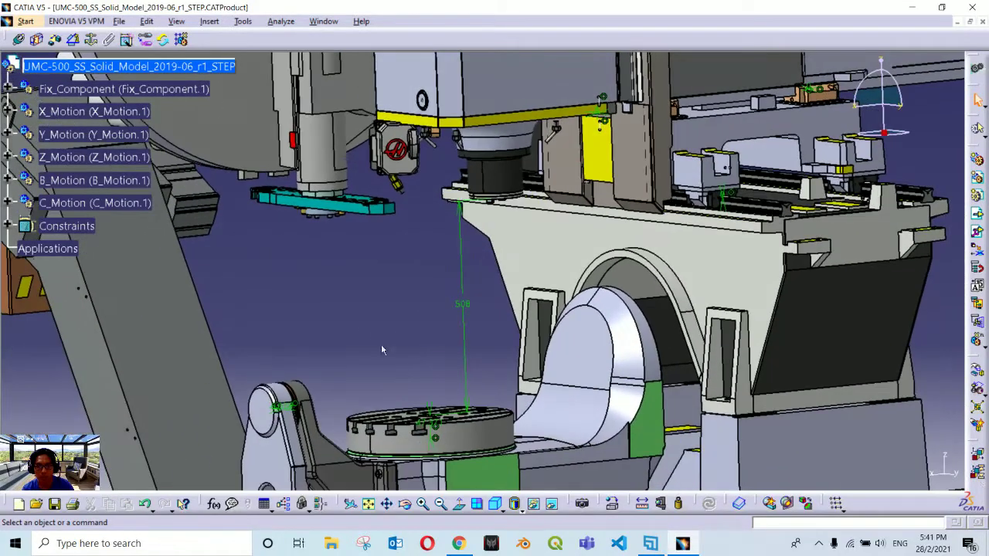
middle_click_drag(454, 373, 467, 405)
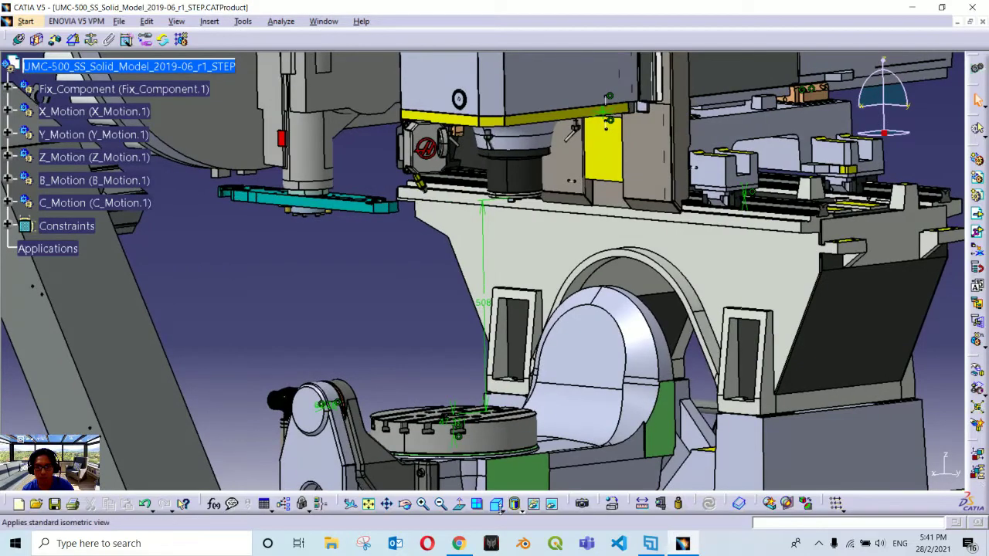
left_click(499, 511)
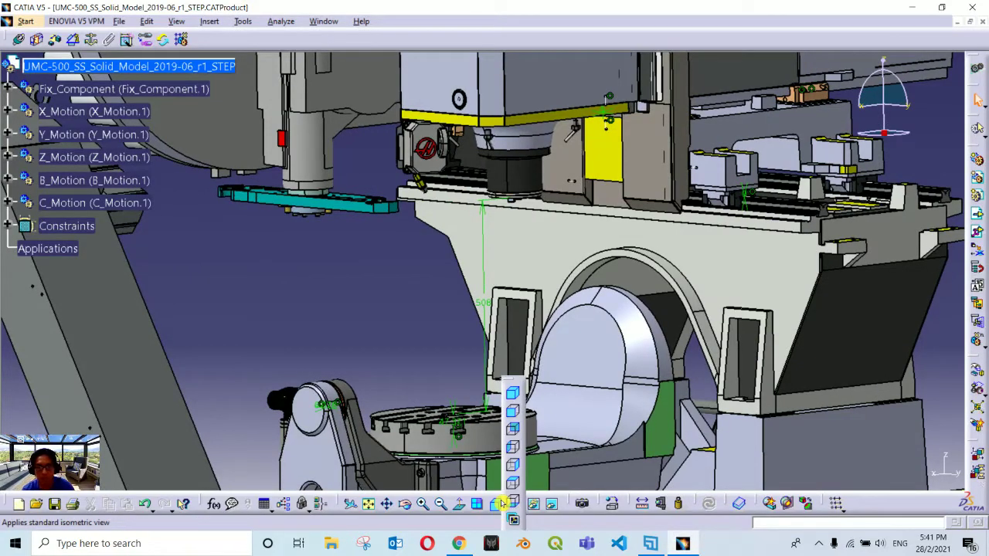
left_click(508, 421)
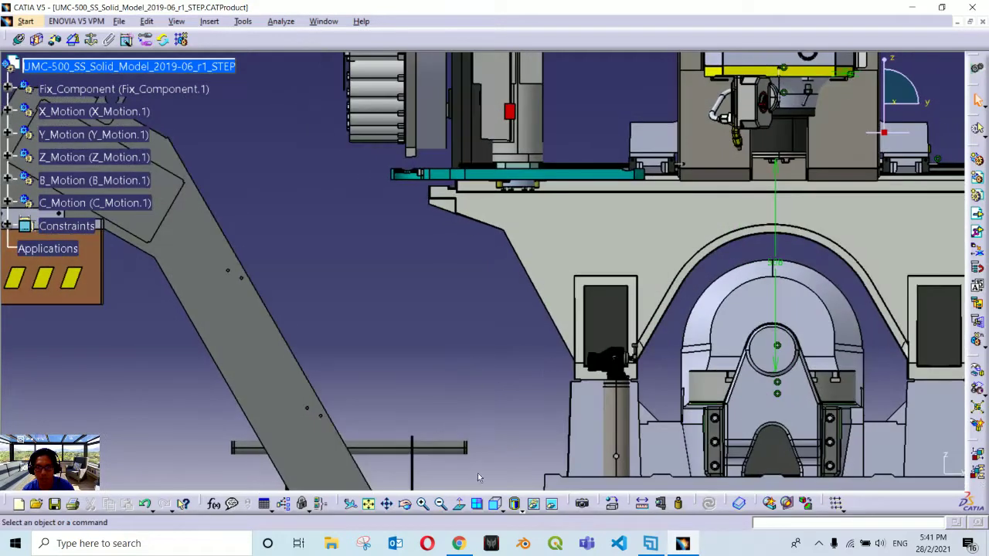
left_click(387, 505)
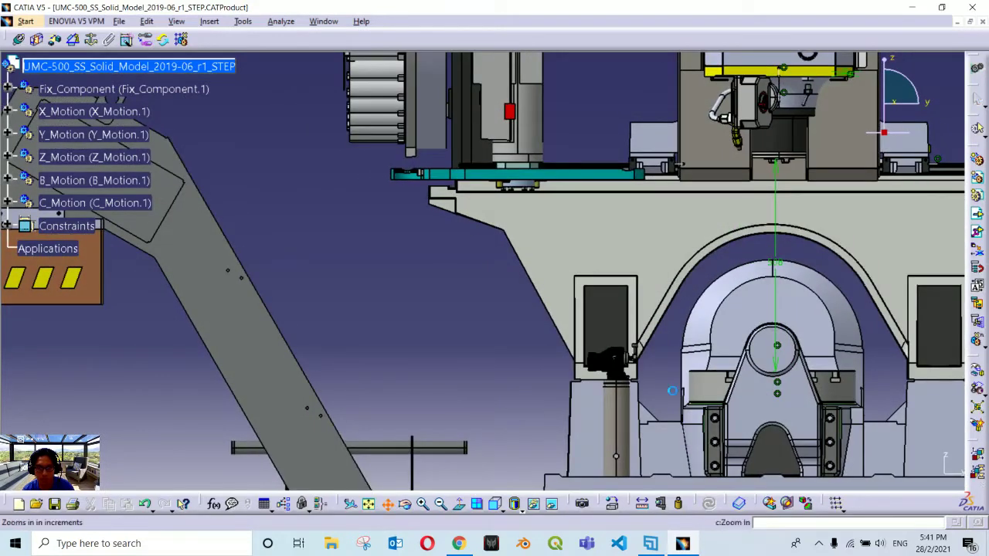
left_click_drag(670, 386, 528, 396)
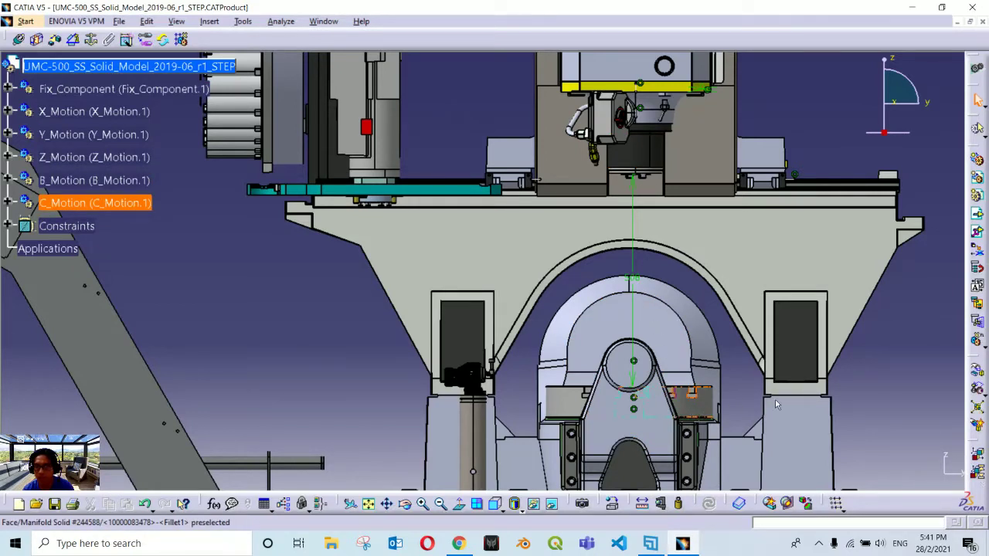
left_click(643, 503)
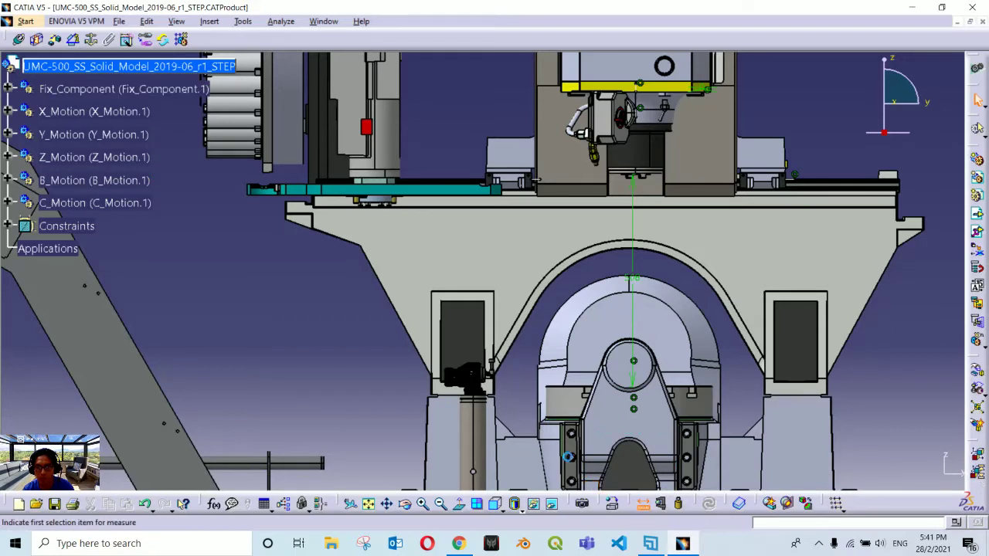
left_click(566, 407)
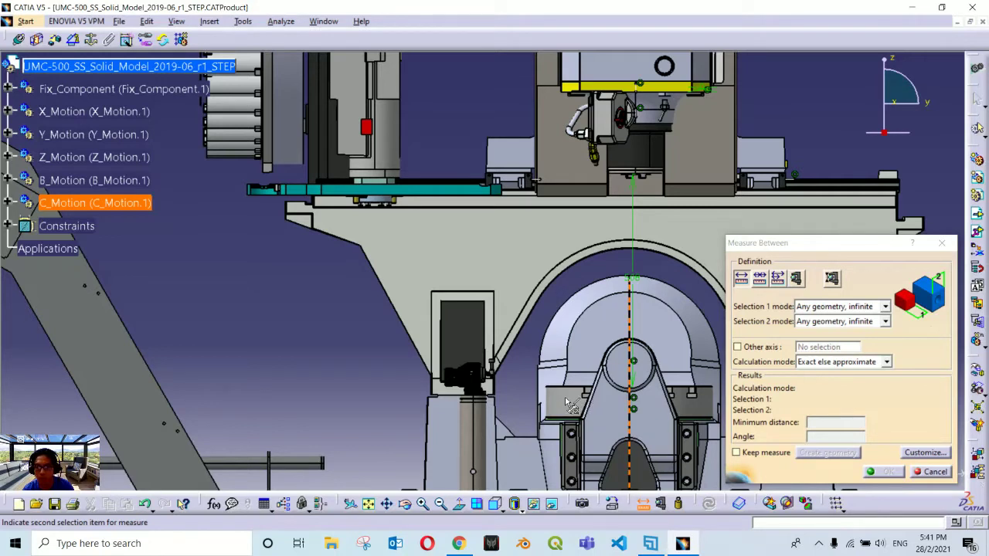
left_click(645, 151)
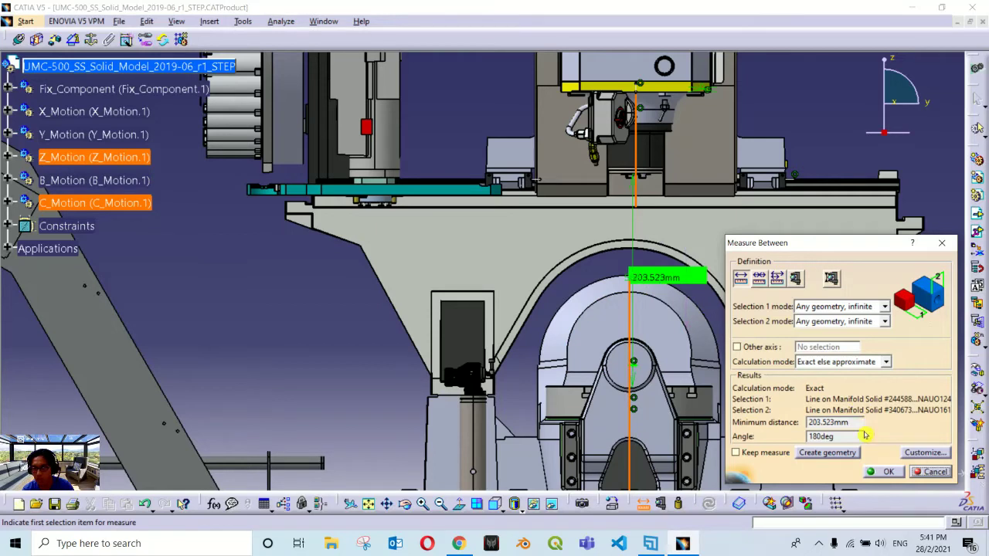
- Add the components to the displayed measurement results, inspect the Y component, and close the measurement without keeping it
left_click(924, 453)
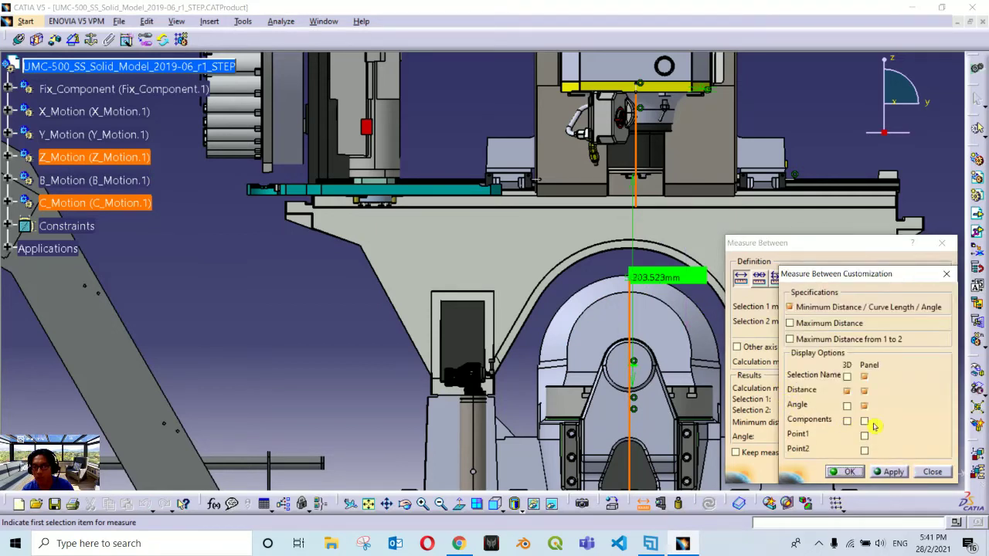
left_click(849, 471)
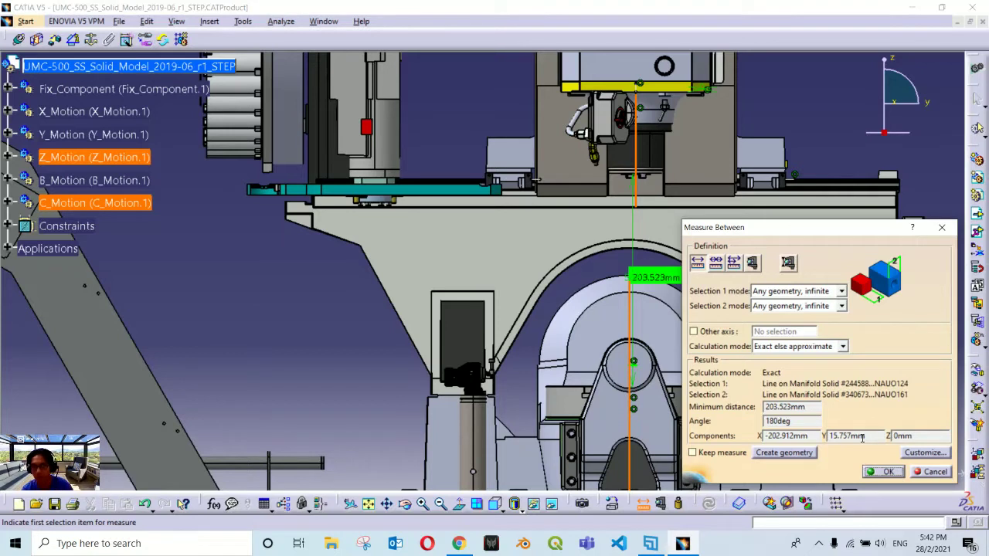
left_click_drag(873, 435, 818, 435)
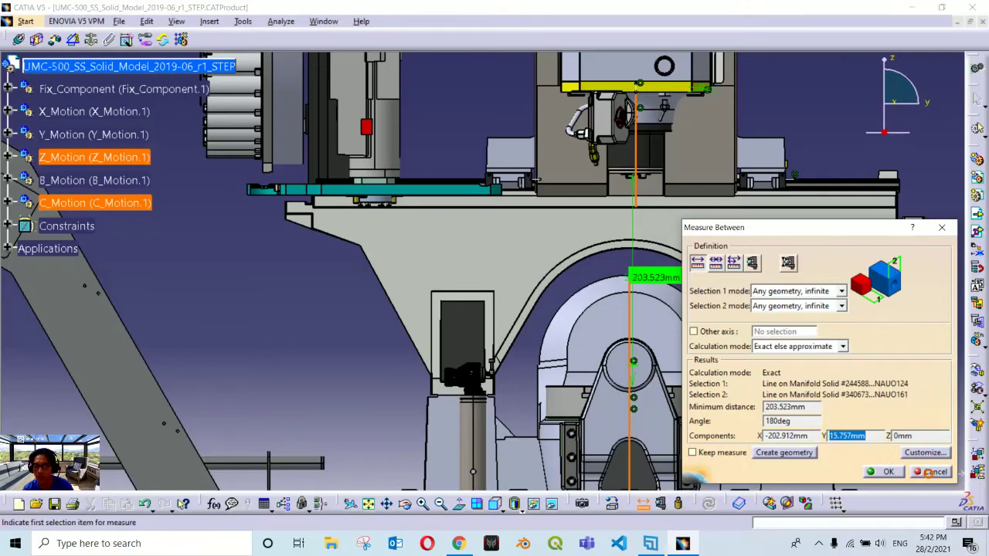
left_click(929, 472)
- Locate the C-axis platter part in the specification tree and show its xy, yz and zx planes
middle_click_drag(627, 330, 627, 330)
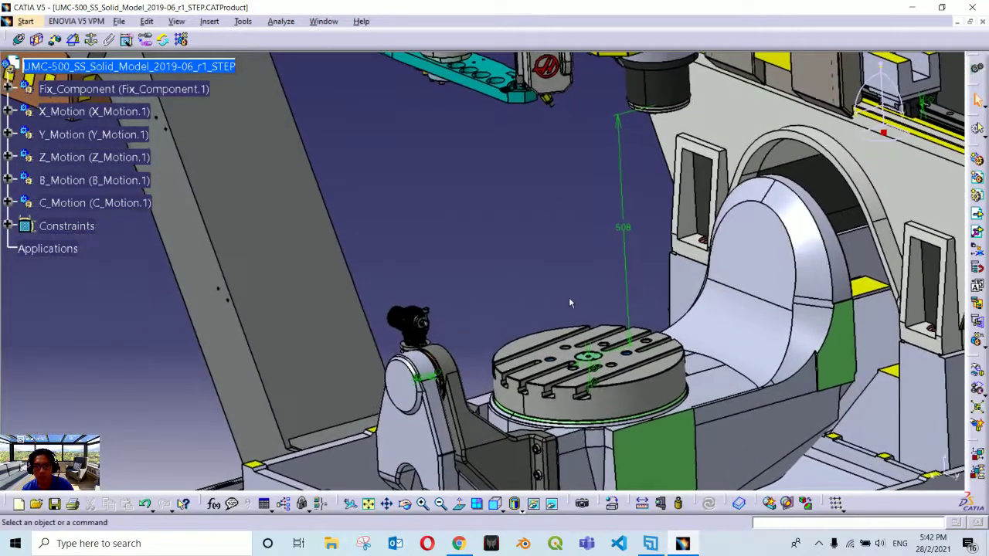
middle_click_drag(569, 303, 562, 259)
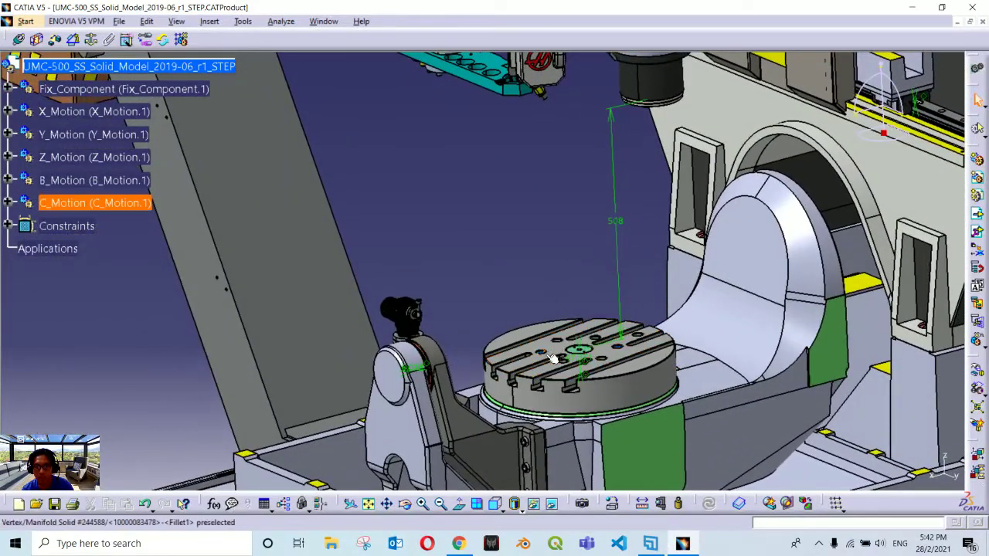
right_click(625, 396)
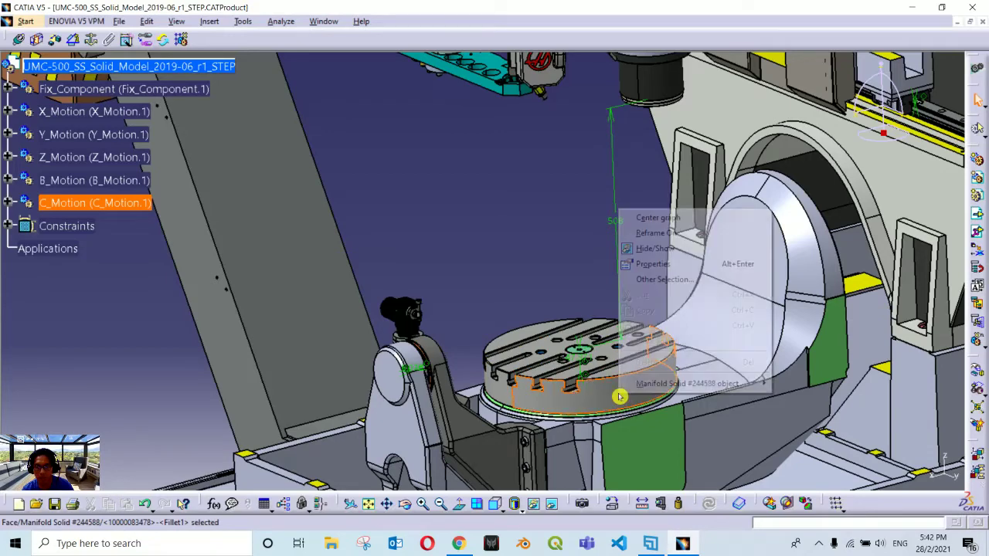
left_click(673, 219)
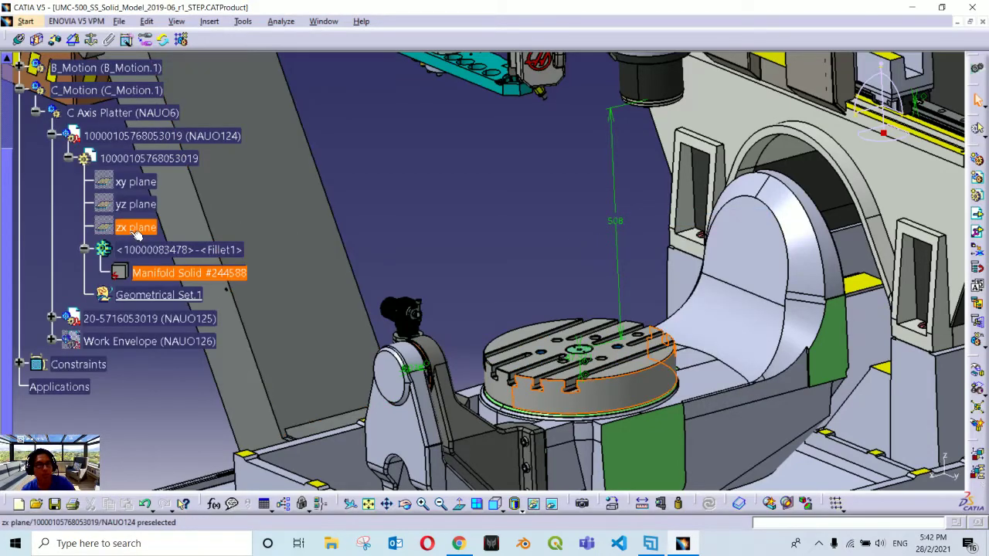
left_click(136, 227)
left_click(130, 182, "shift")
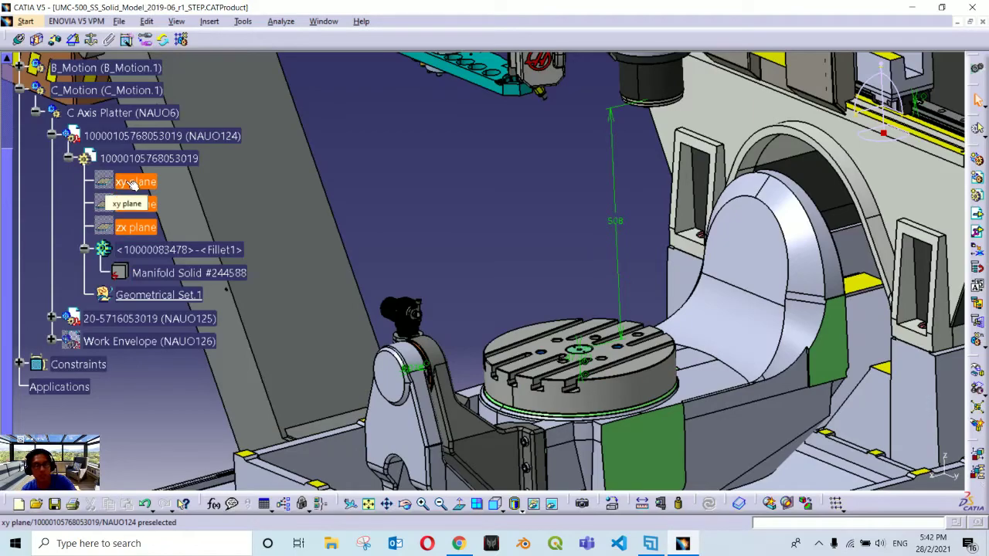
right_click(133, 184)
left_click(157, 223)
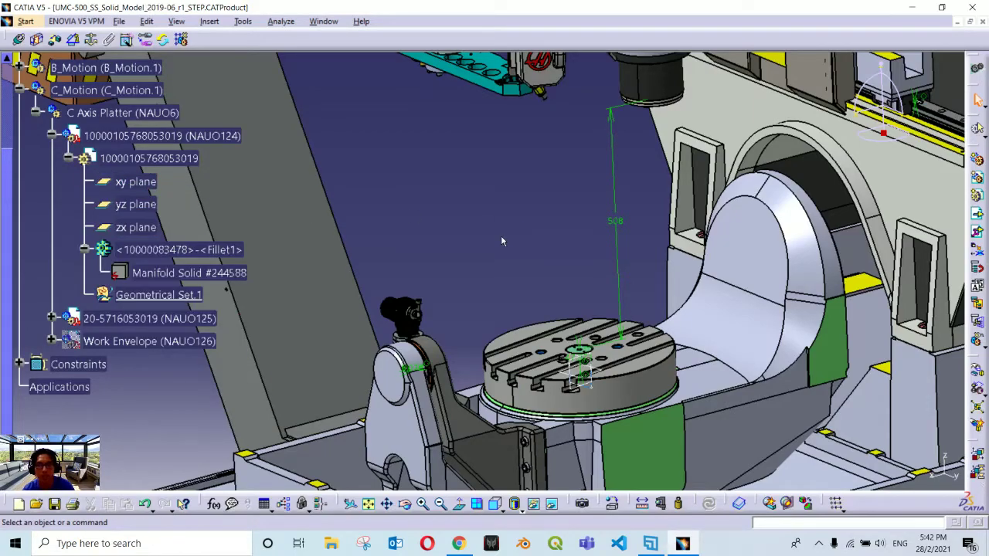
- Compare the machine's top view with the X and Y axis travel drawing on page 5 in Chrome, and return to CATIA
middle_click_drag(500, 239, 501, 240)
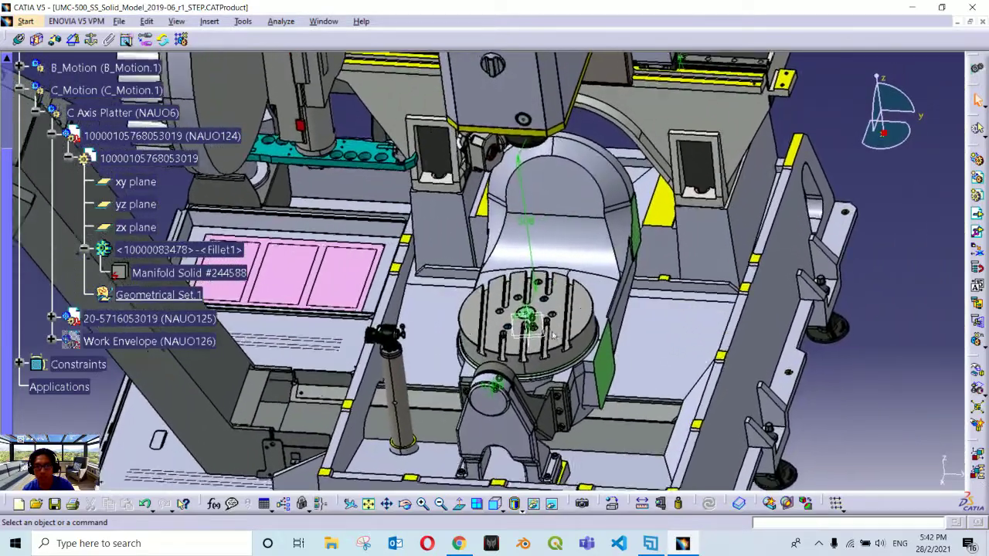
left_click(501, 509)
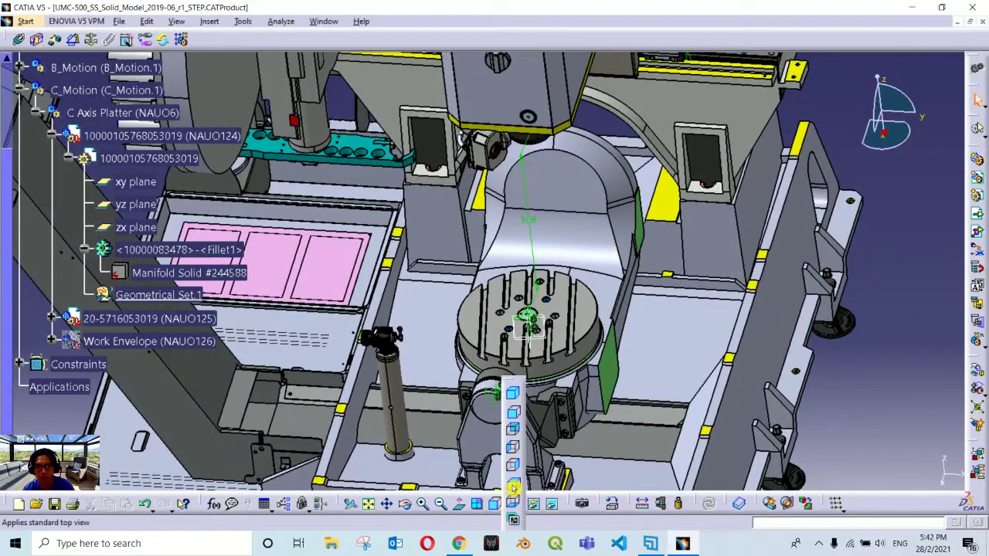
left_click(517, 395)
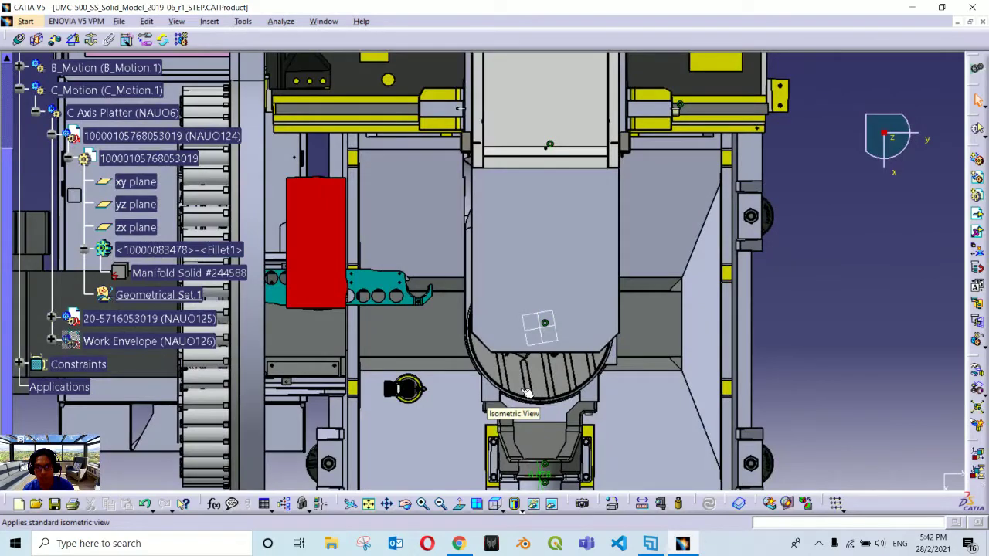
middle_click_drag(541, 311, 518, 299)
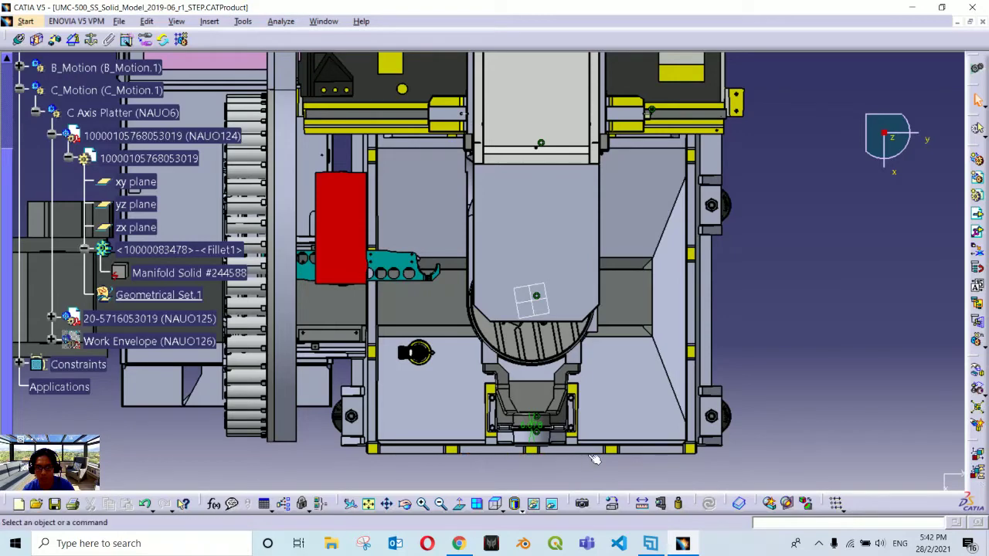
left_click(459, 544)
scroll(518, 231, "up", 3)
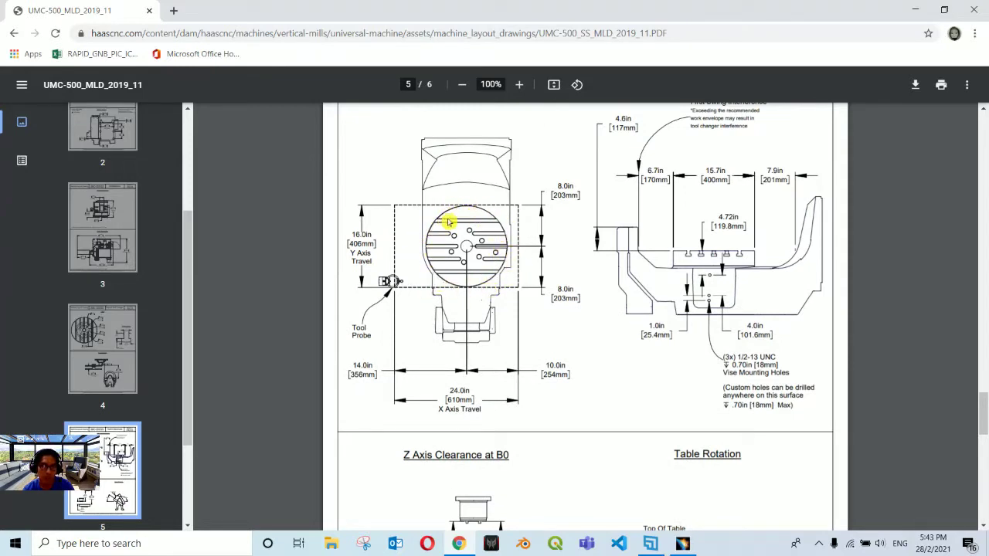
left_click(682, 545)
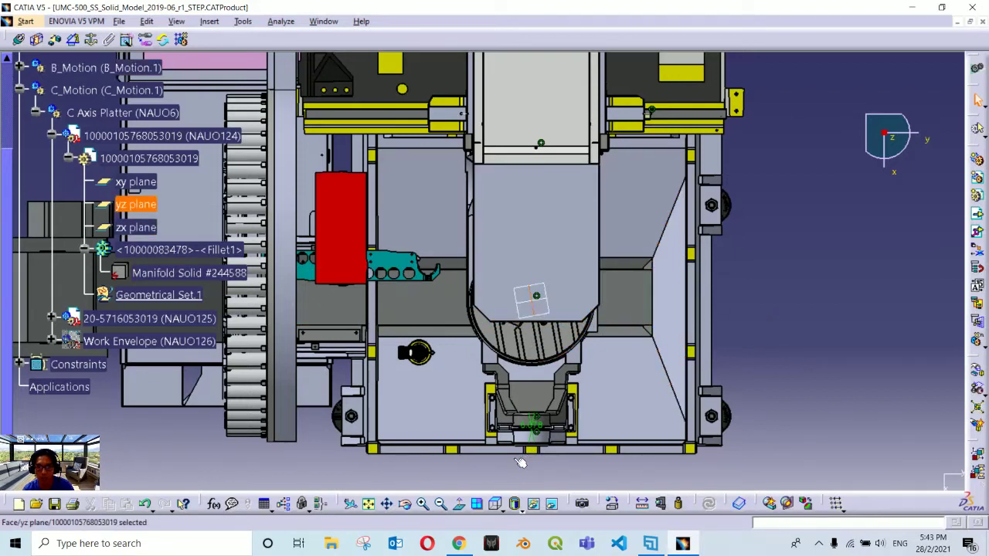
- Create an angle constraint between the C-axis platter's yz plane and the circular end face of the B-axis front support
left_click(817, 310)
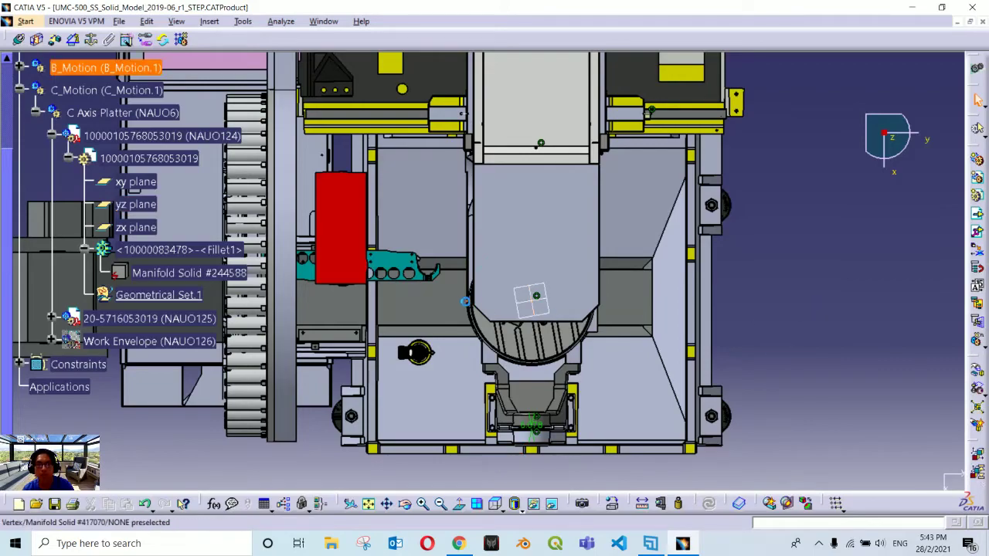
middle_click_drag(471, 301, 442, 290)
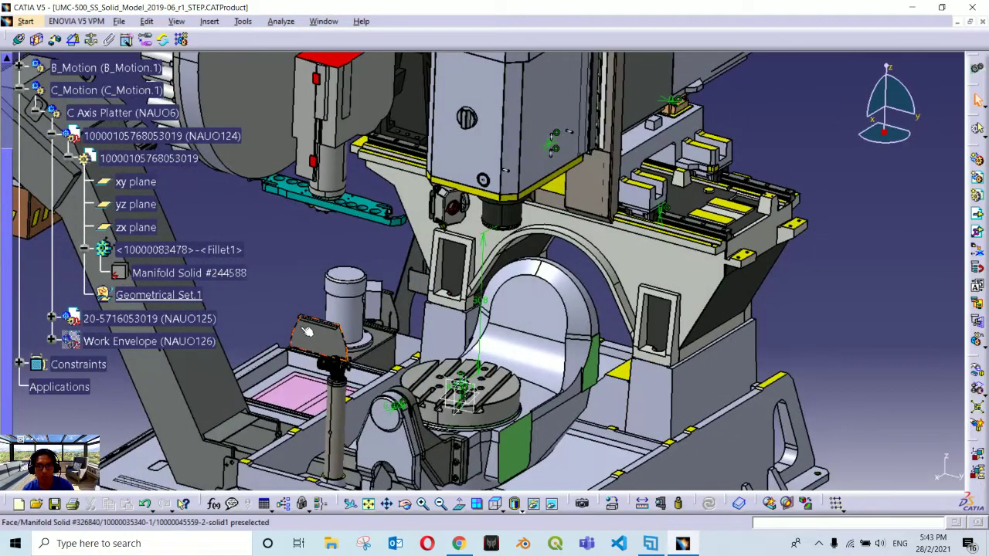
middle_click_drag(495, 418, 518, 399)
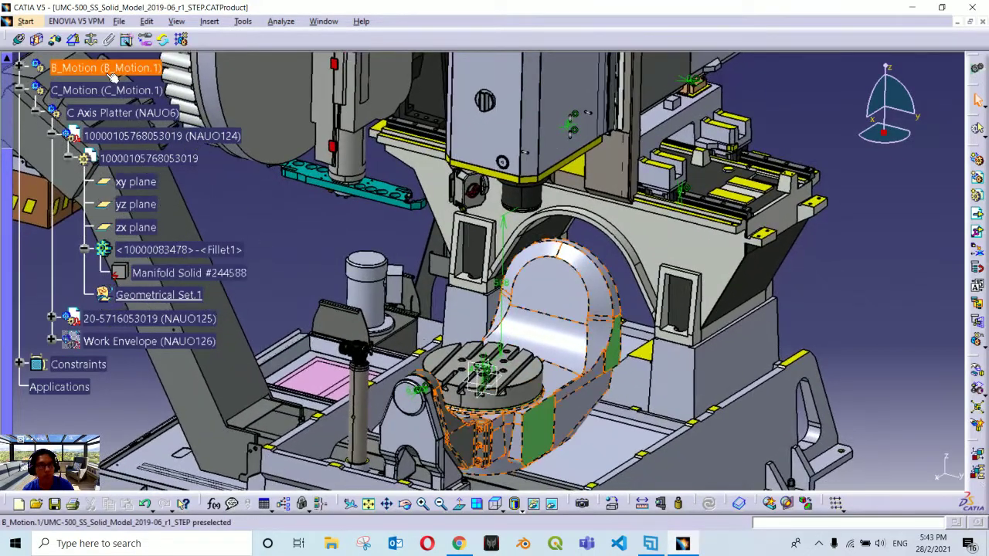
left_click(73, 40)
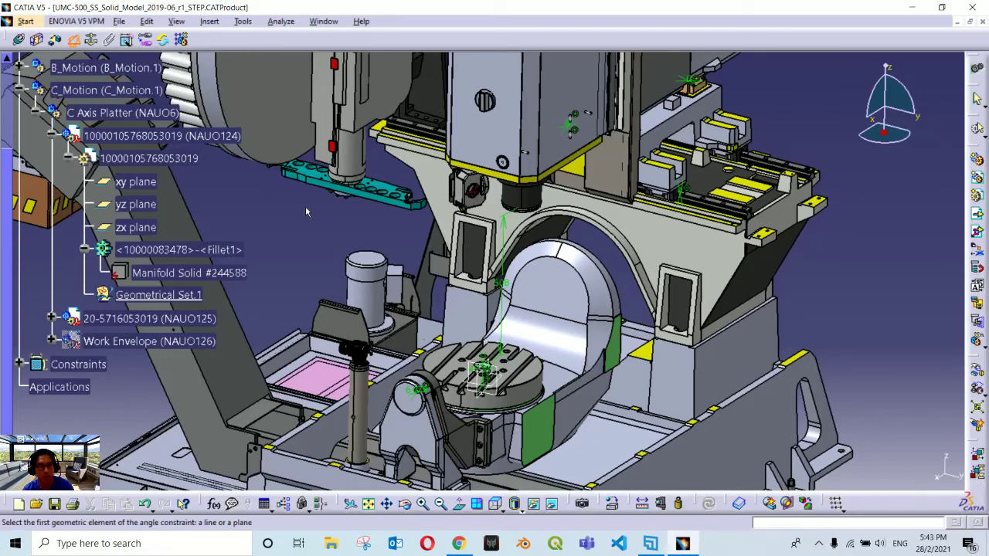
middle_click_drag(374, 295, 403, 306)
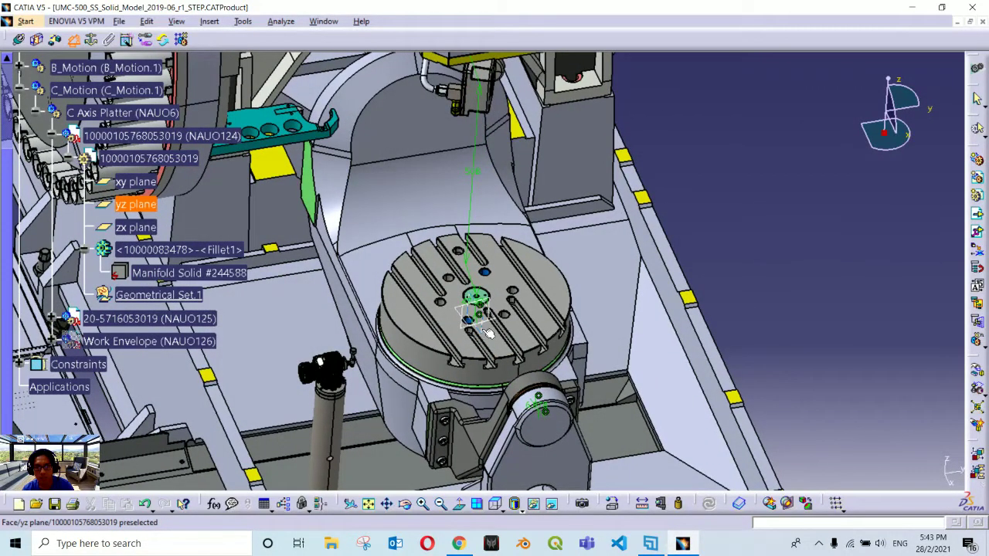
left_click(488, 333)
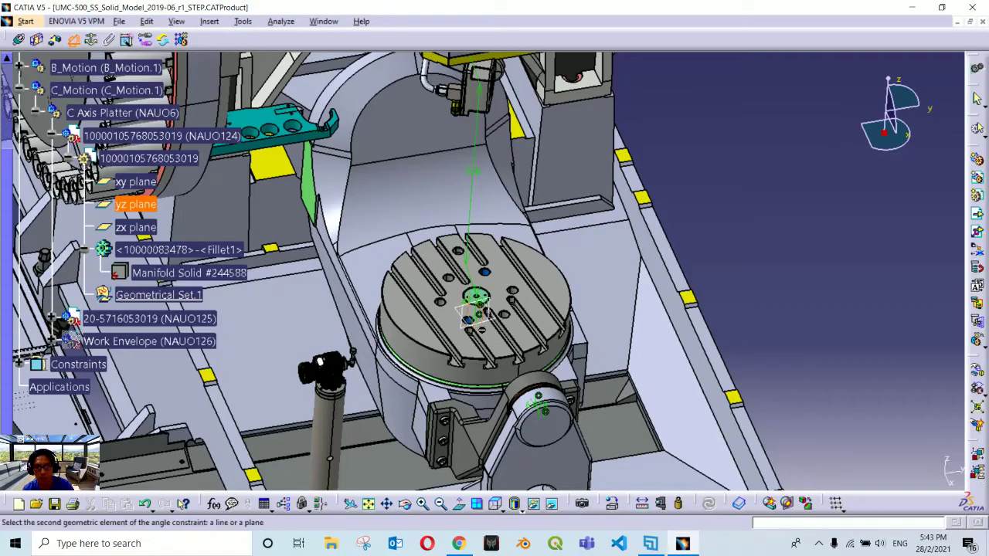
middle_click_drag(483, 330, 443, 260)
middle_click_drag(488, 331, 494, 345)
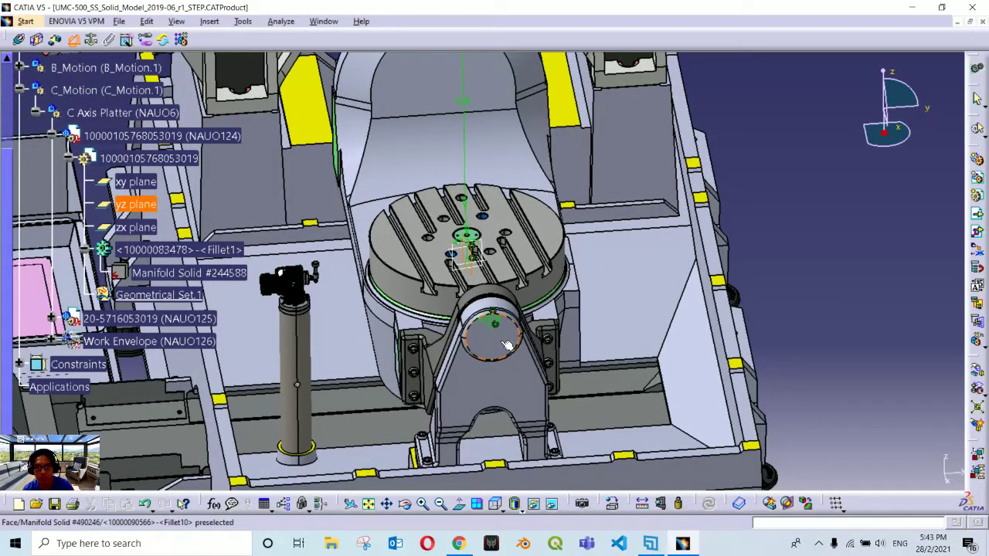
left_click(504, 343)
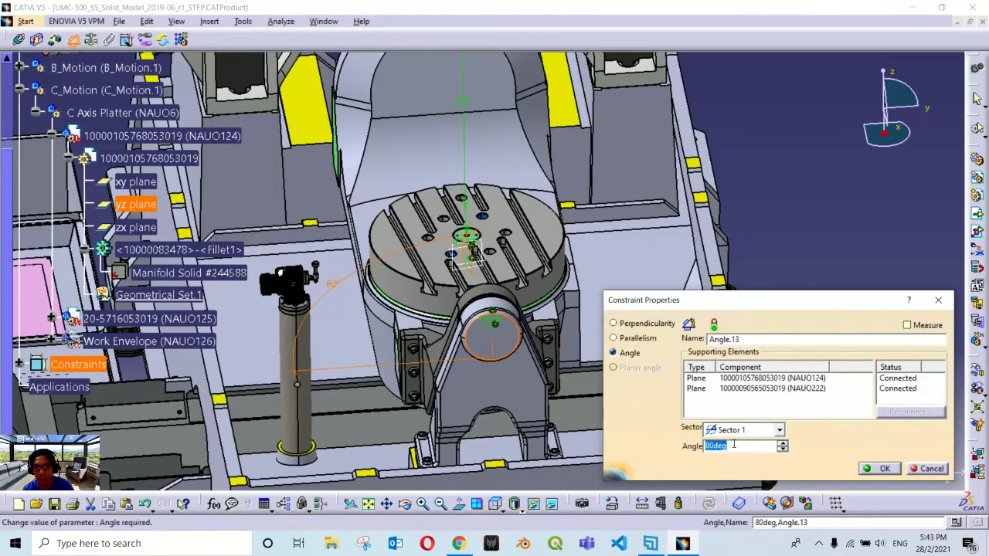
- Set the platter's angle constraint to 0 degrees and update the assembly
type("0")
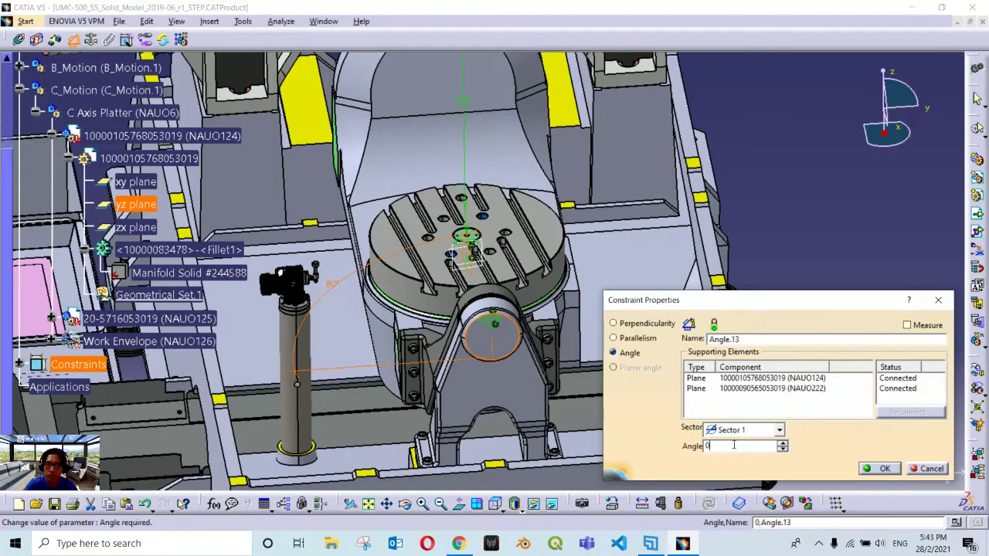
key("Return")
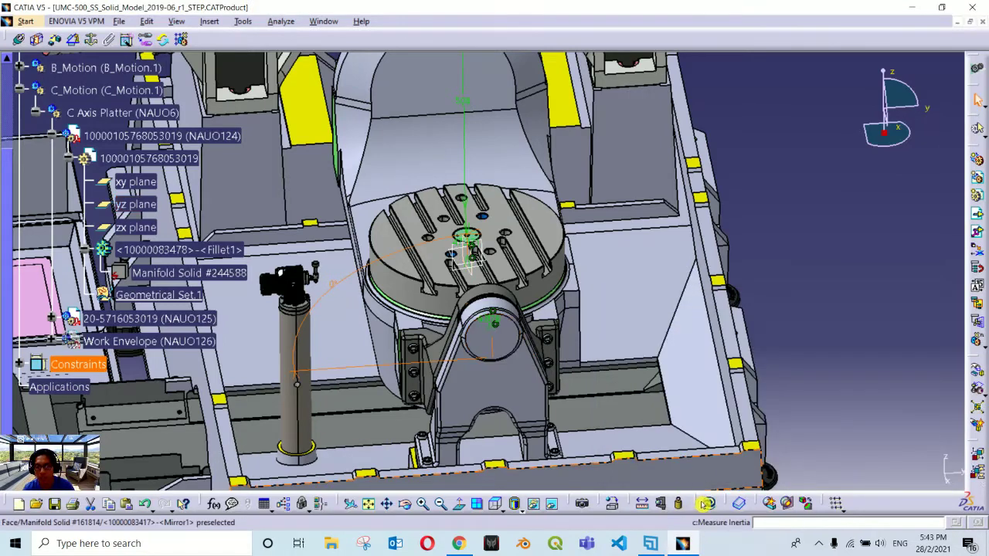
left_click(709, 503)
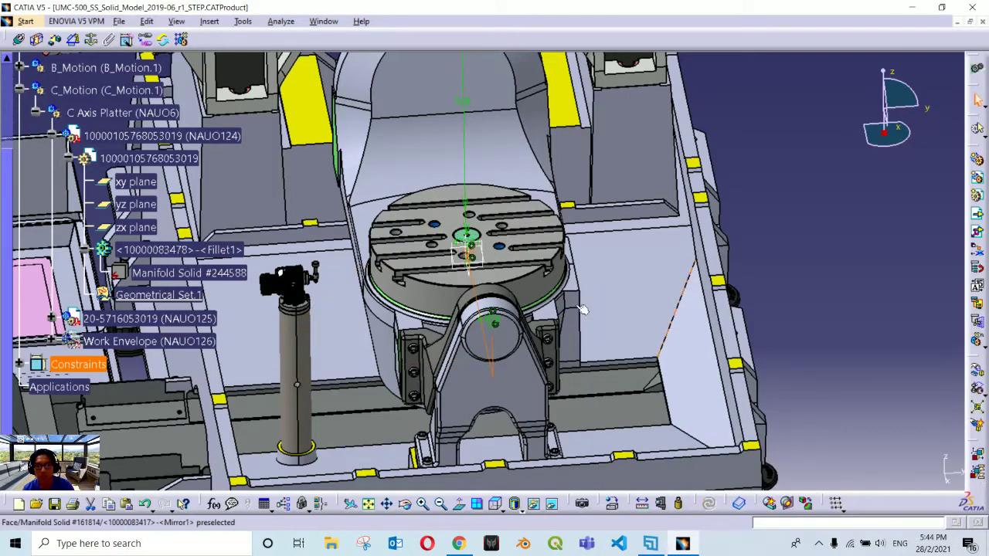
- Compare the platter's slot orientation in the top view with the travel drawing in Chrome, and return to CATIA
middle_click_drag(562, 288, 485, 270)
left_click(494, 503)
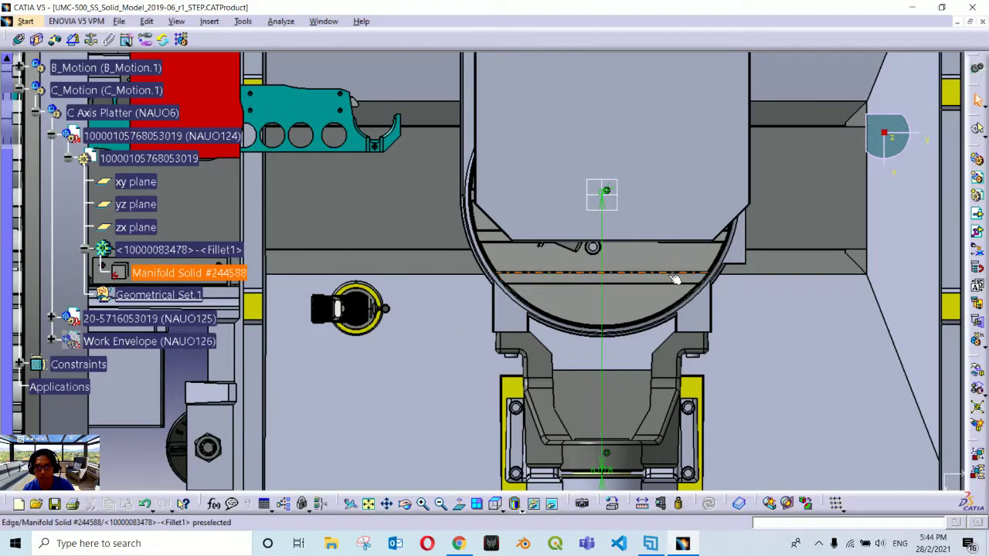
left_click(460, 544)
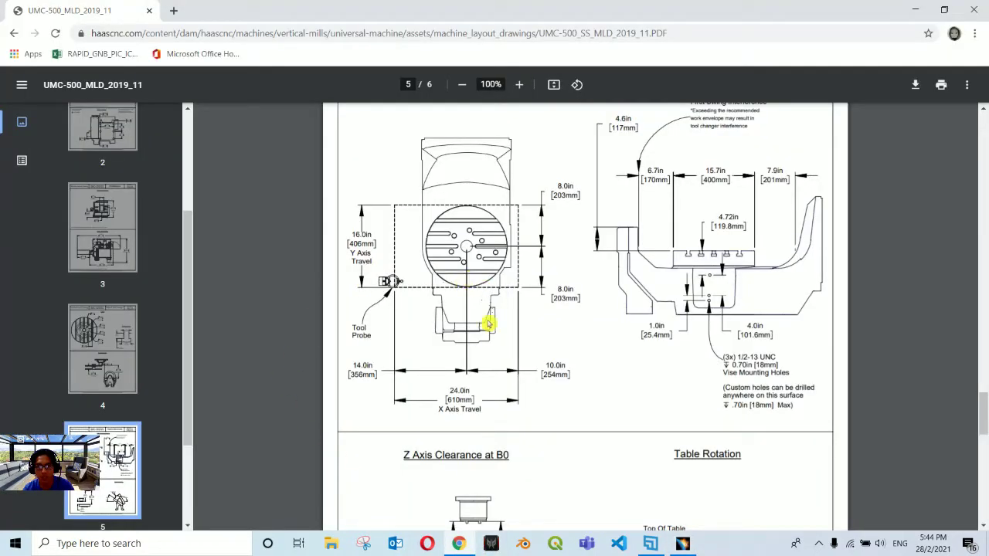
left_click(682, 545)
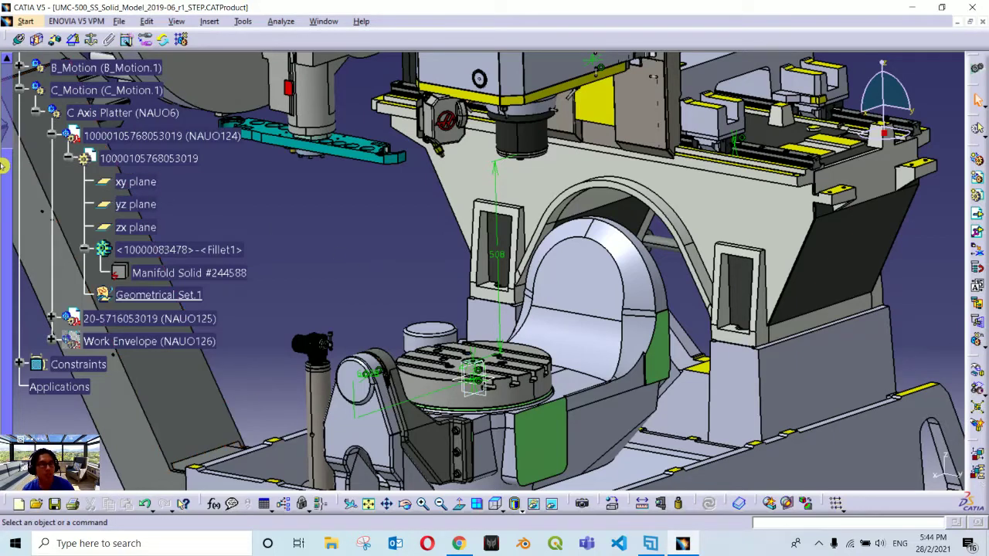
- Create an offset constraint between the spindle's centre axis and the C-axis platter's xy plane
scroll(7, 127, "up", 2)
left_click(17, 203)
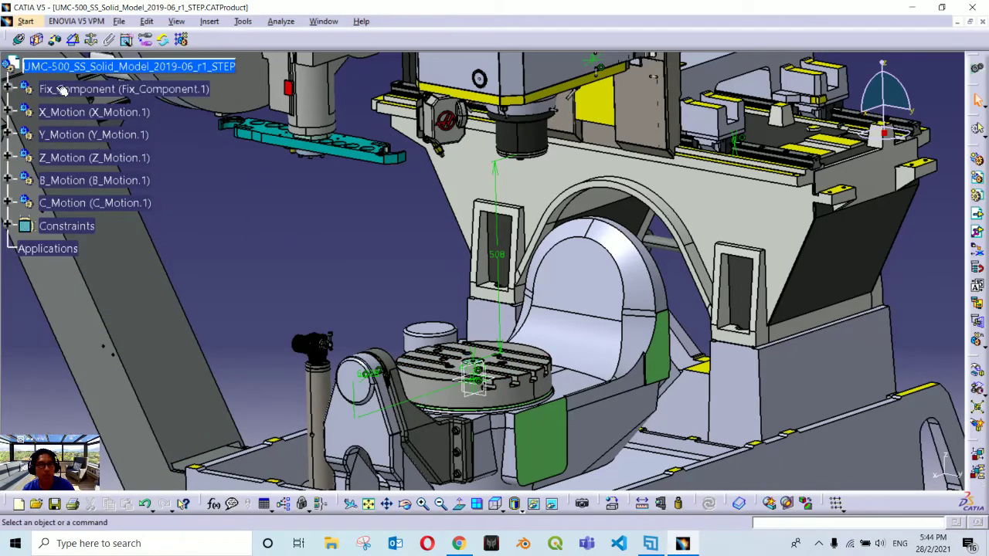
left_click(62, 90)
left_click(55, 40)
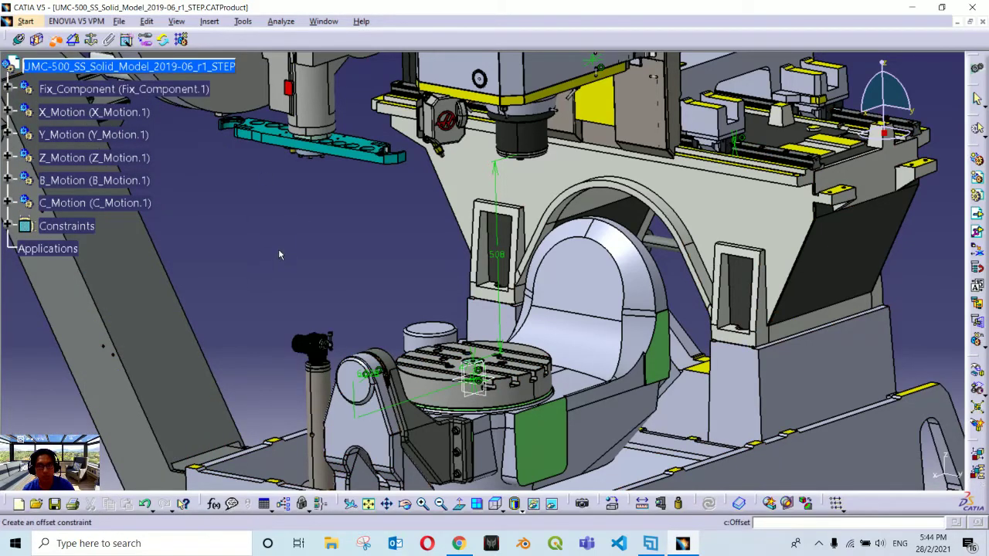
middle_click_drag(278, 251, 379, 209)
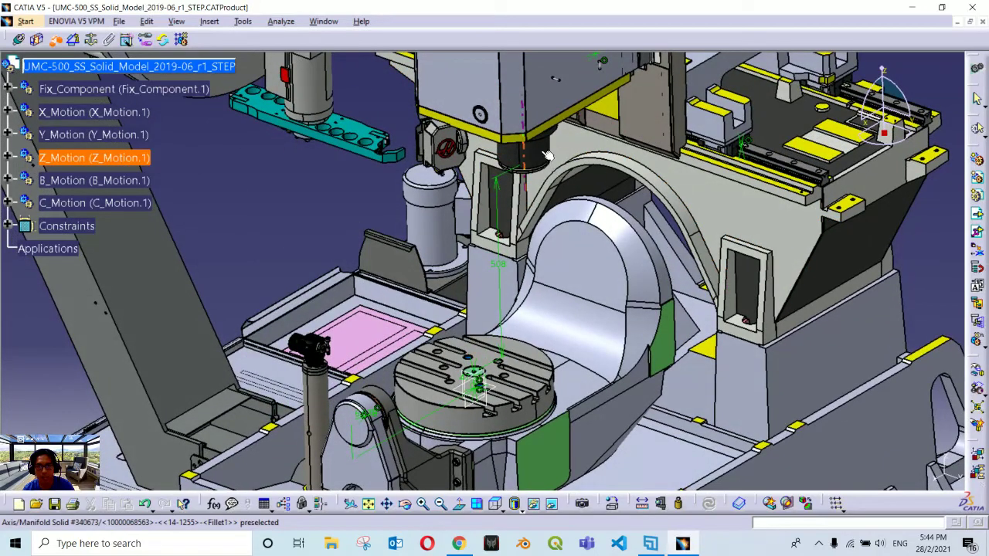
left_click(541, 152)
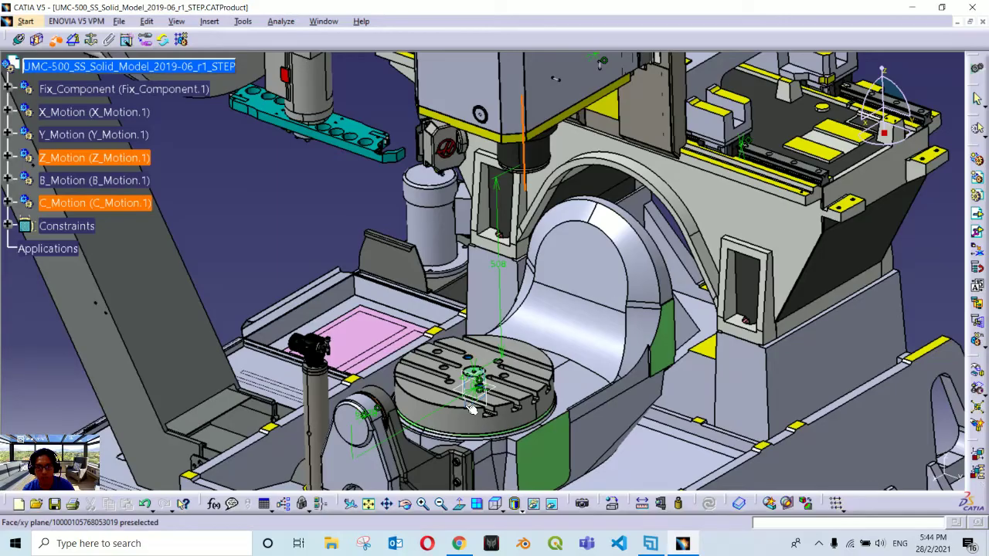
scroll(471, 409, "up", 10)
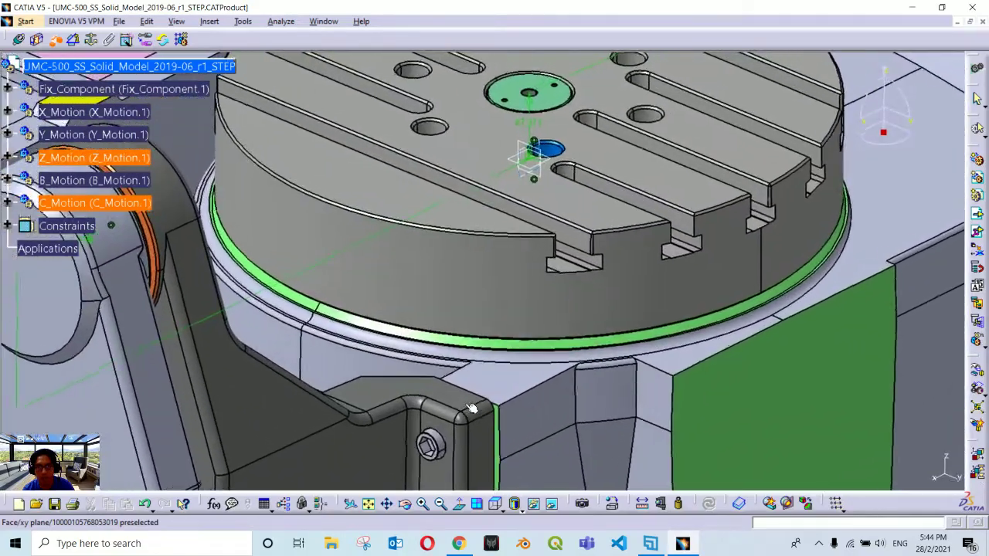
scroll(471, 410, "up", 6)
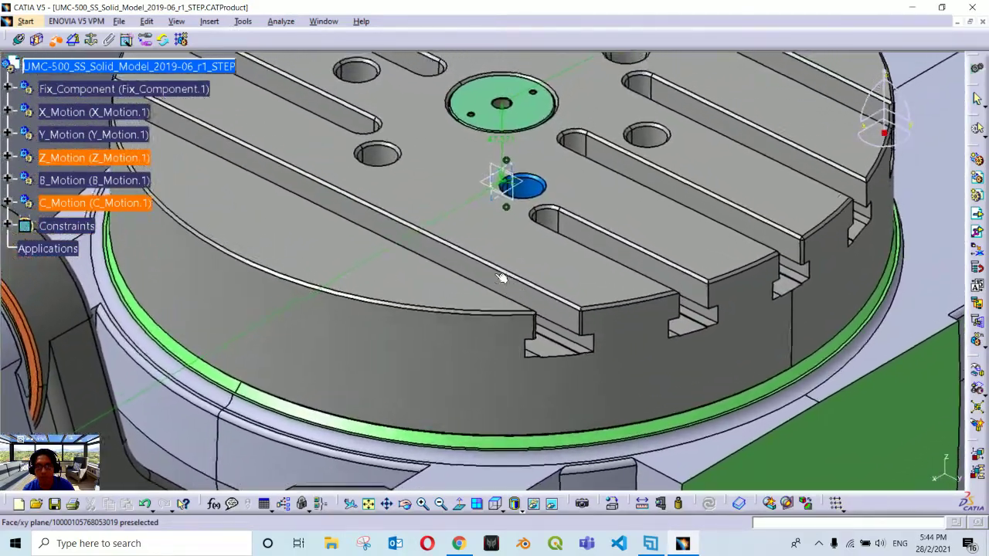
scroll(500, 278, "down", 5)
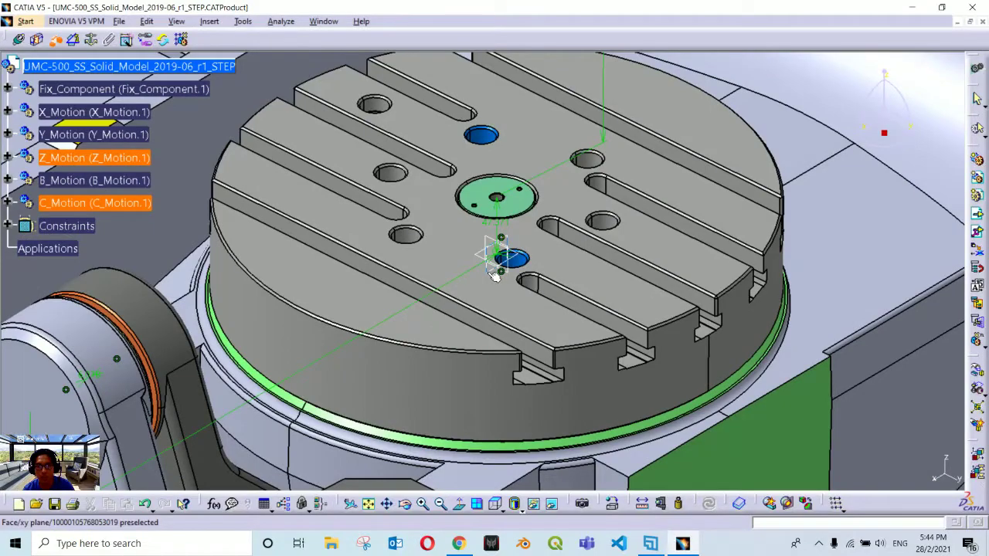
double_click(494, 276)
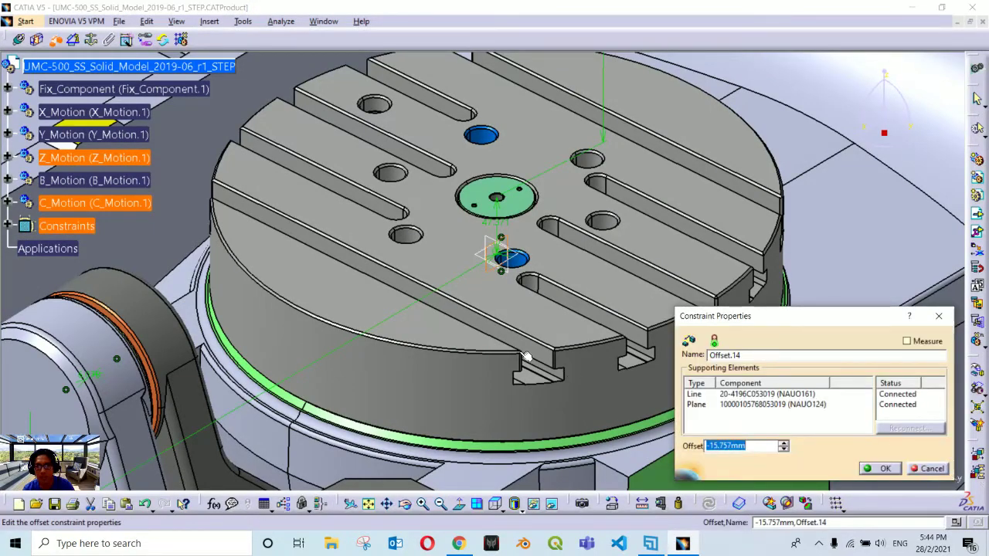
- Set the offset between the spindle axis and the platter plane to 0 mm and update the assembly
scroll(525, 356, "down", 6)
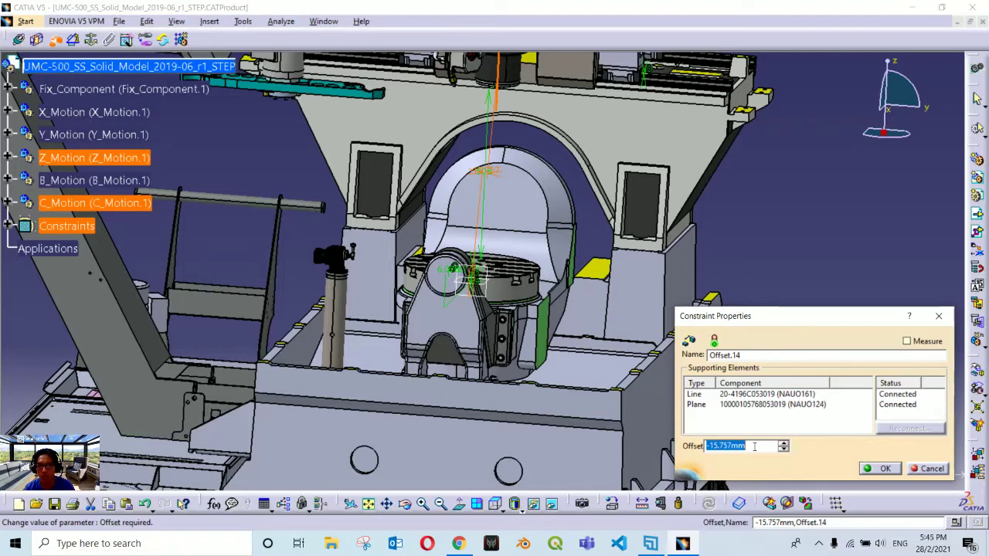
left_click(754, 446)
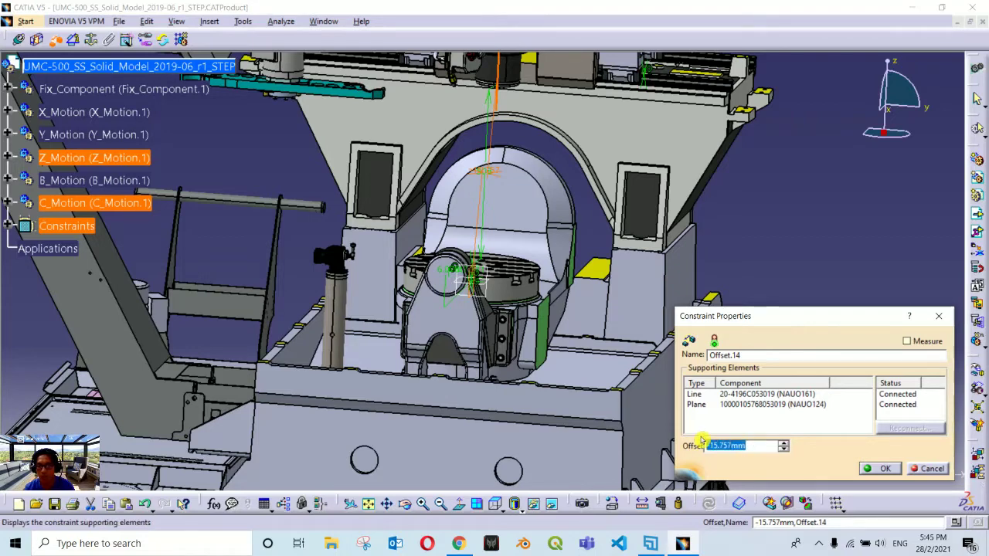
type("0")
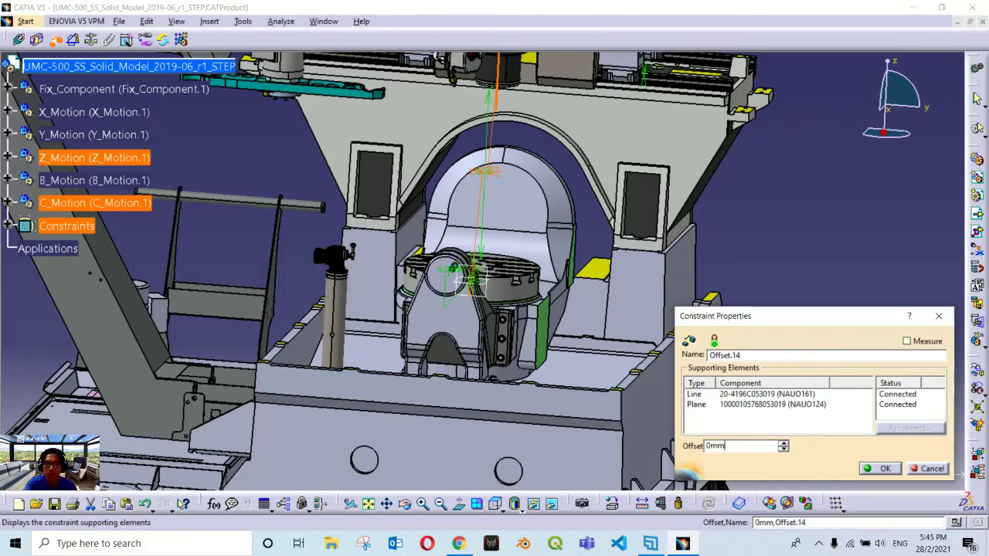
key("Return")
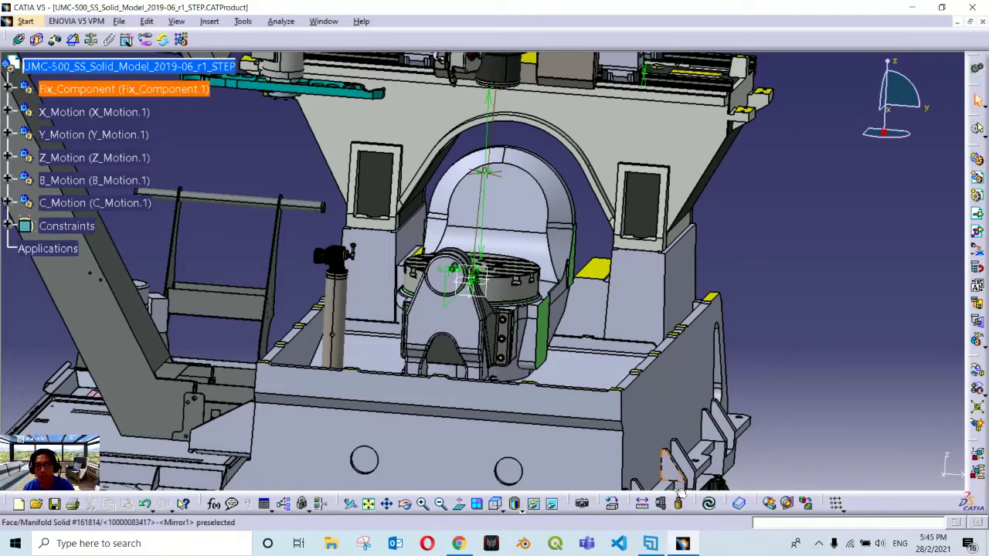
left_click(710, 505)
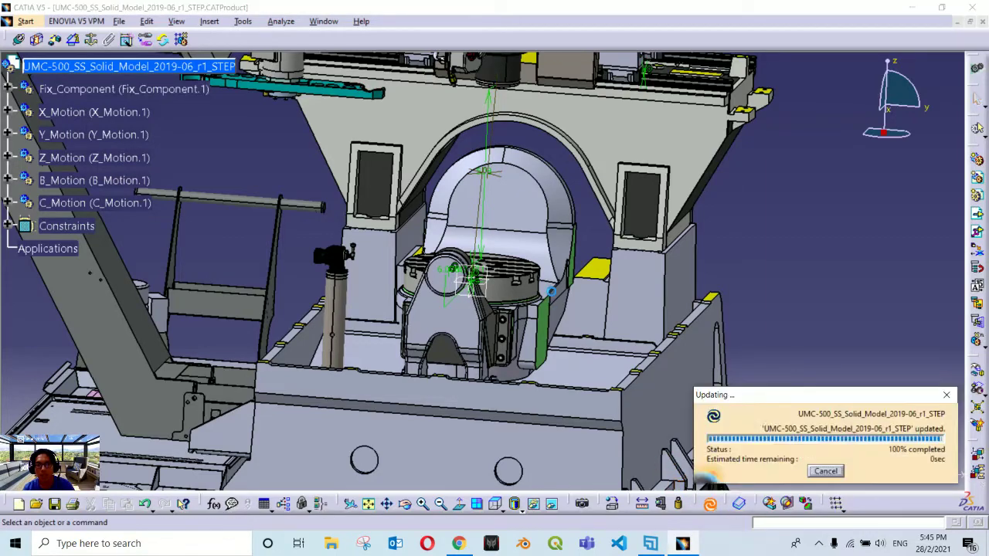
- Compare the spindle's position over the platter from the side with the X and Y travel drawing in Chrome, and return to CATIA
middle_click_drag(558, 296, 354, 274)
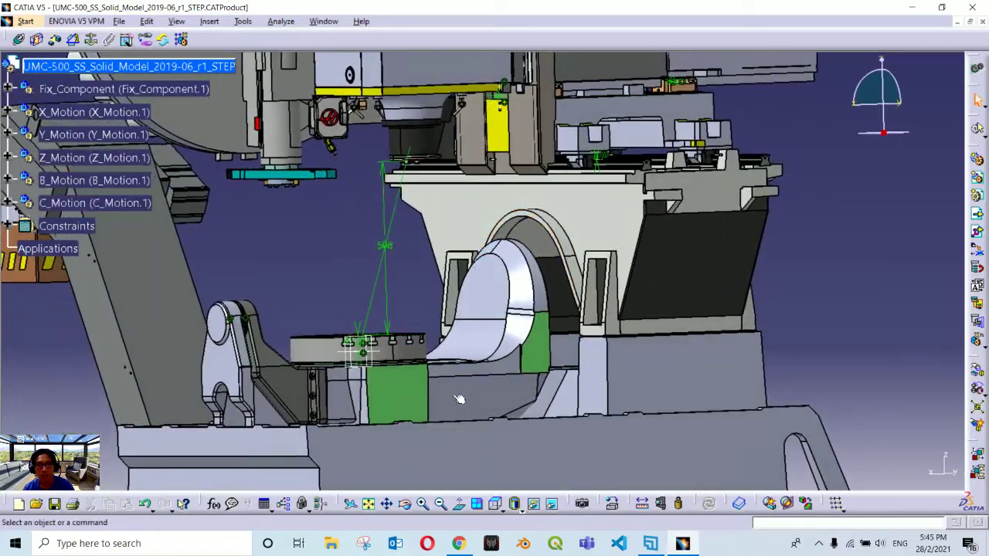
left_click(461, 544)
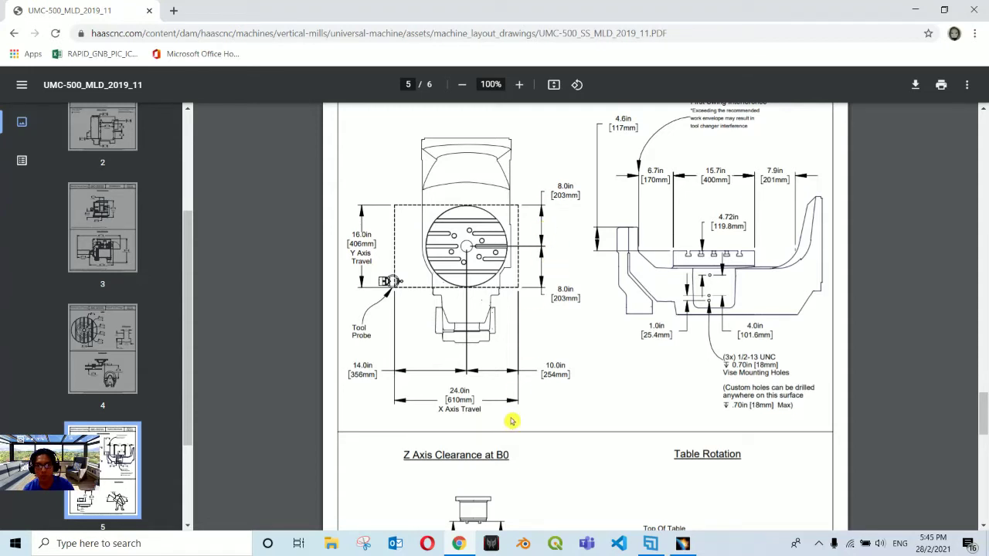
left_click(683, 544)
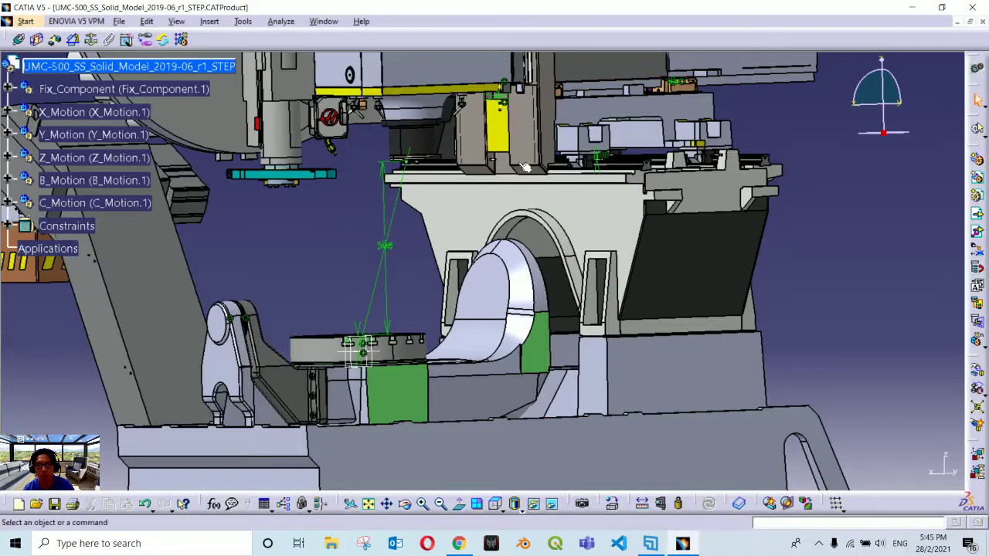
- Analyse the degrees of freedom of Z_Motion, display its Translation_1 direction in the model, and close the analysis
middle_click_drag(403, 186, 410, 281)
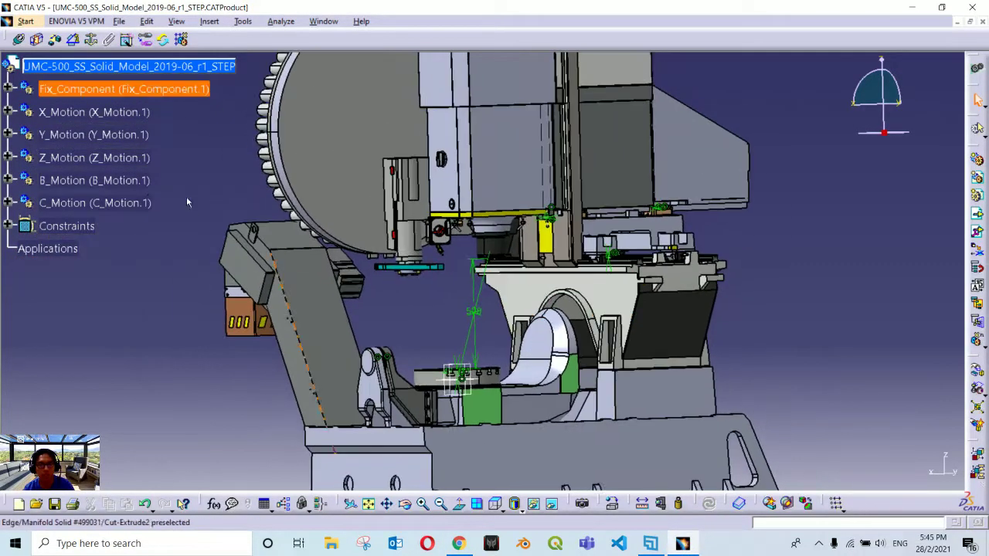
right_click(124, 158)
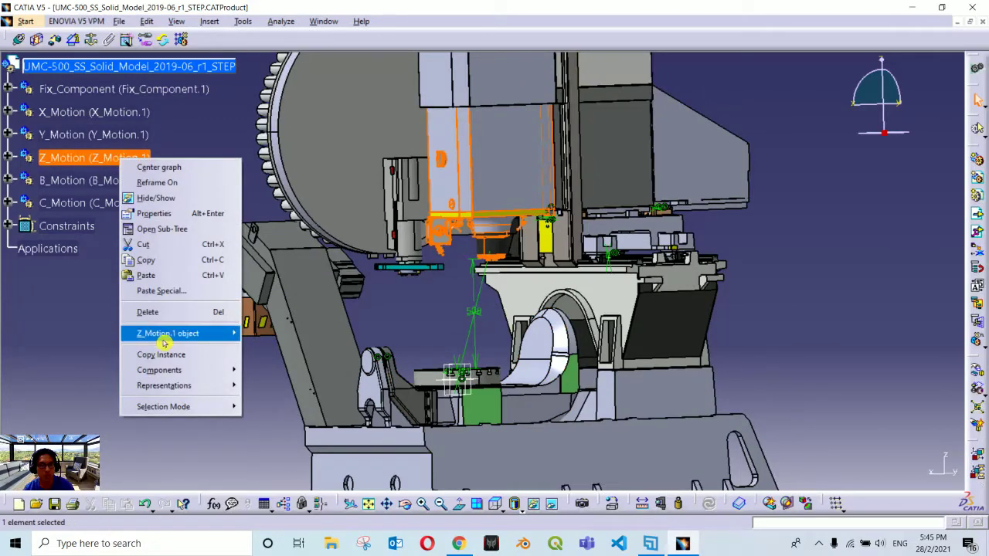
mouse_move(227, 336)
left_click(331, 385)
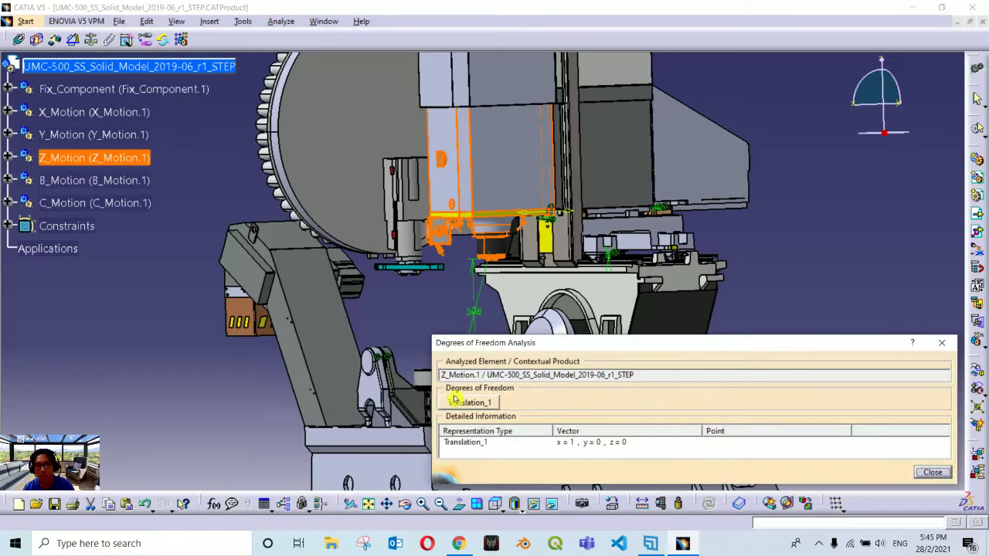
left_click(470, 407)
middle_click_drag(502, 171, 520, 230)
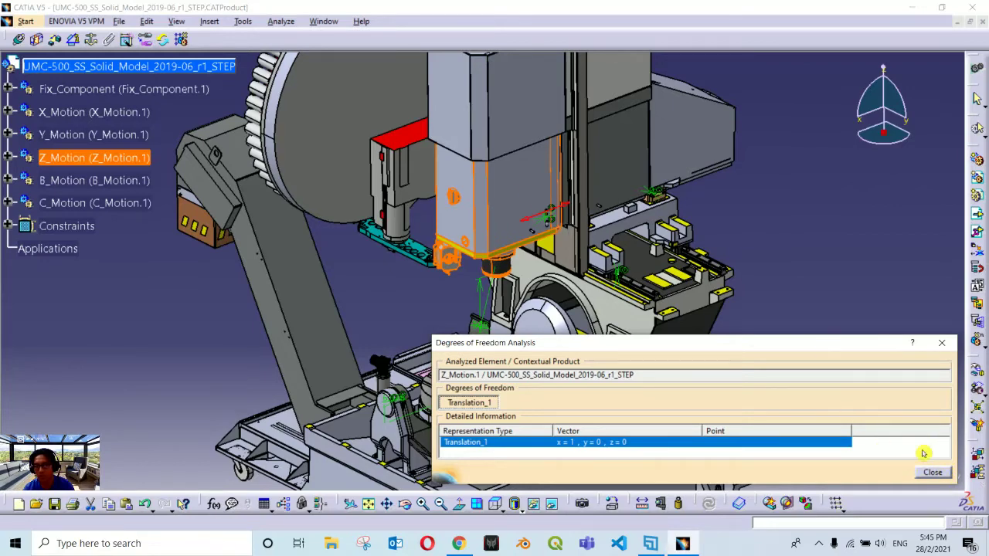
left_click(932, 473)
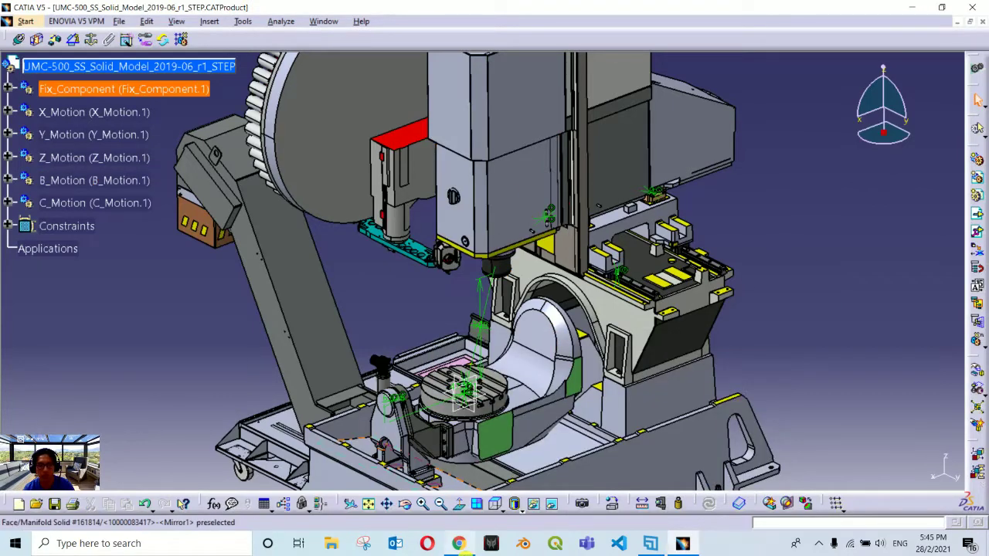
- Consult the travel drawing in Chrome, return to CATIA, and create an offset constraint between the spindle's centre axis and the C-axis platter's yz plane
left_click(459, 543)
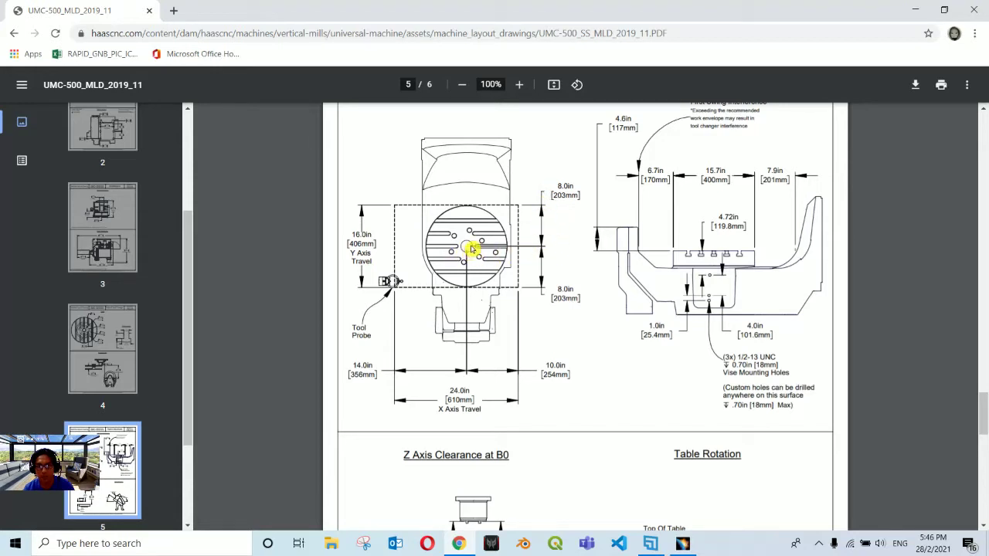
left_click(682, 544)
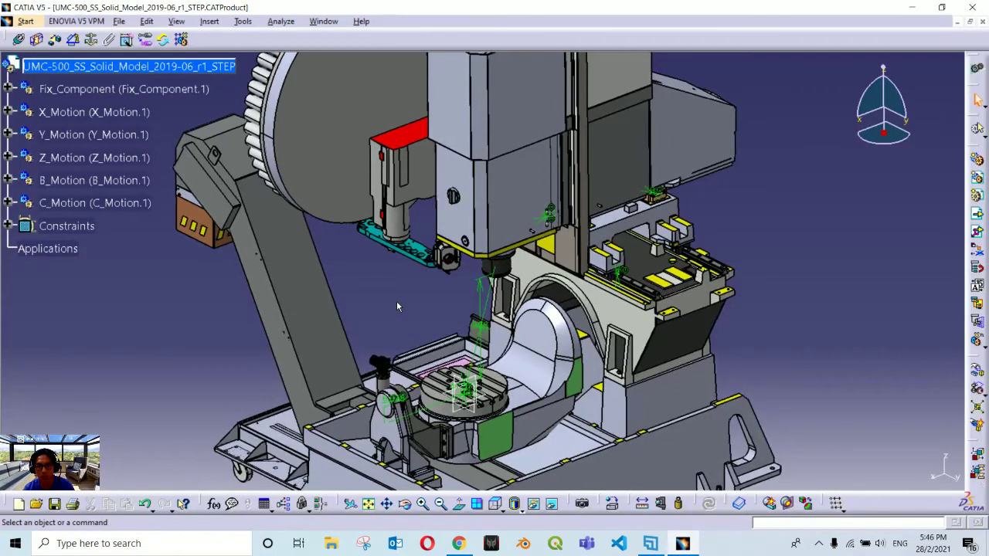
middle_click_drag(396, 302, 368, 211, "ctrl")
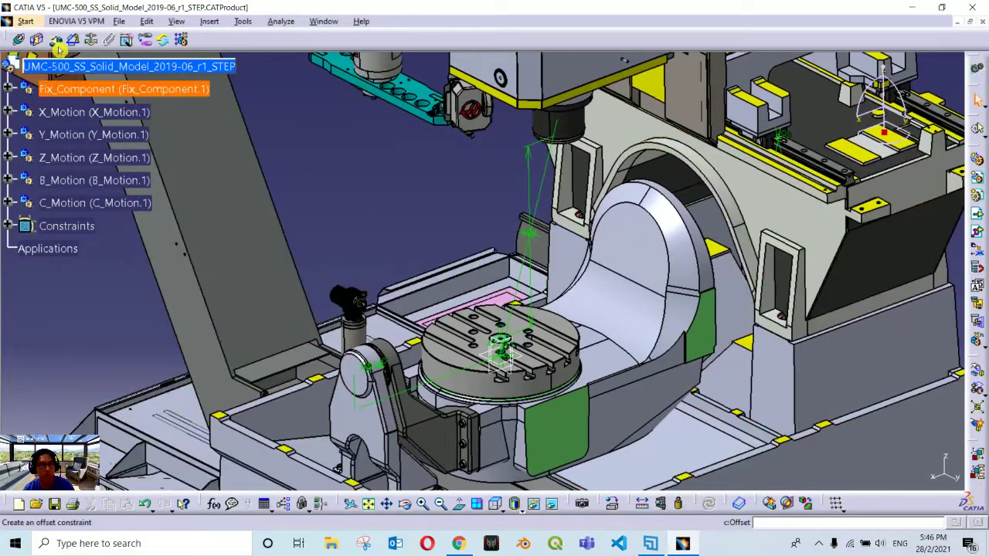
left_click(54, 40)
middle_click_drag(388, 157, 392, 161)
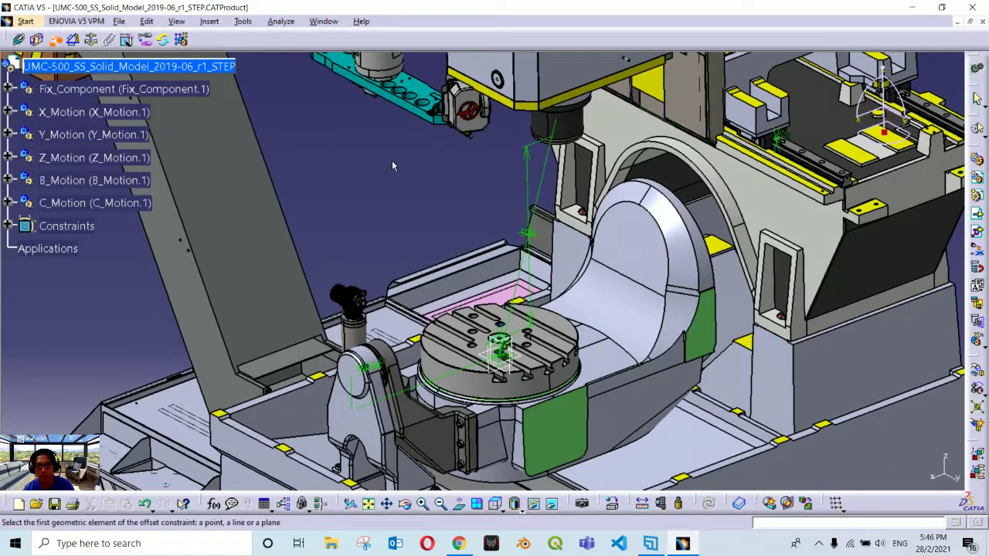
left_click(580, 134)
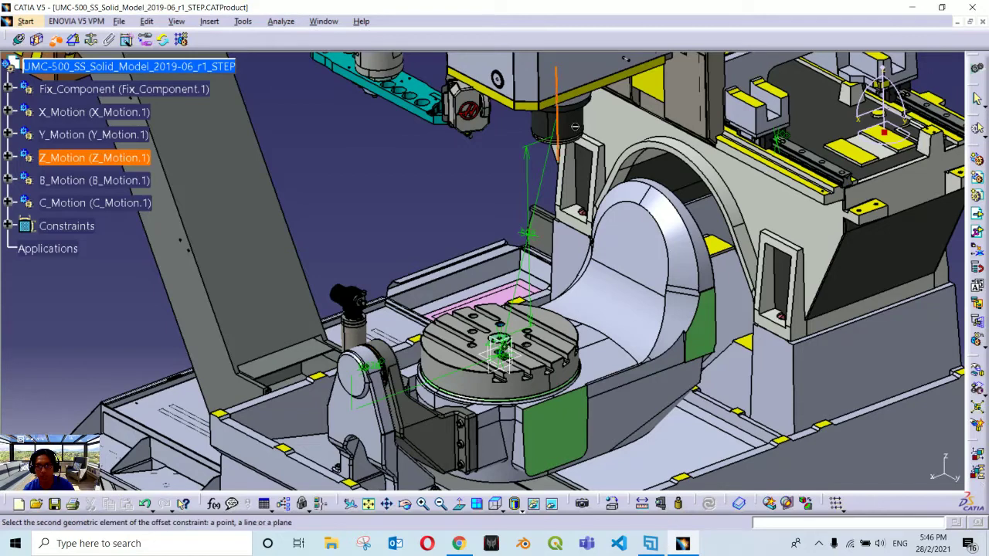
left_click(514, 376)
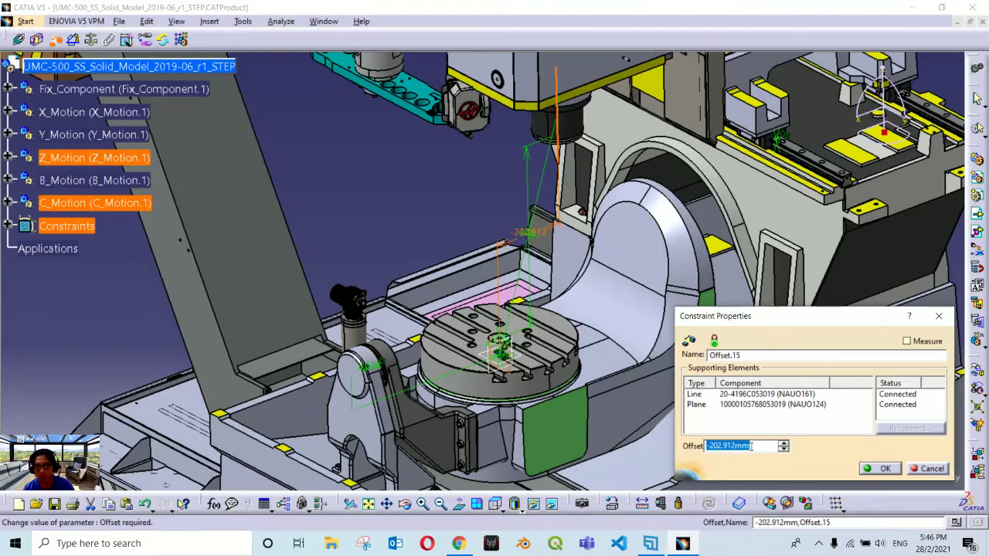
- Recheck the Y-axis travel in the Chrome drawing, set the spindle-to-platter-plane offset to -203 mm in CATIA, and update the assembly
left_click(459, 544)
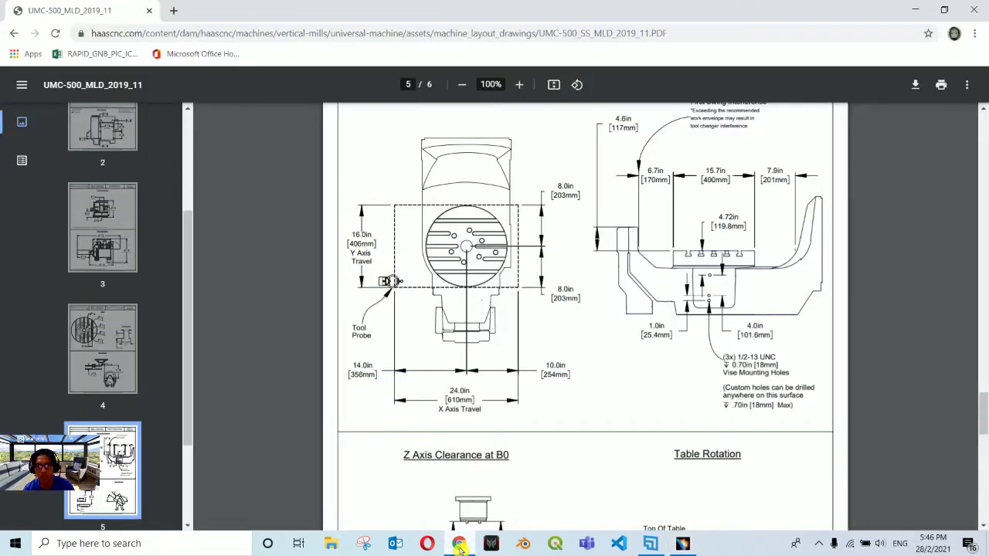
left_click(459, 545)
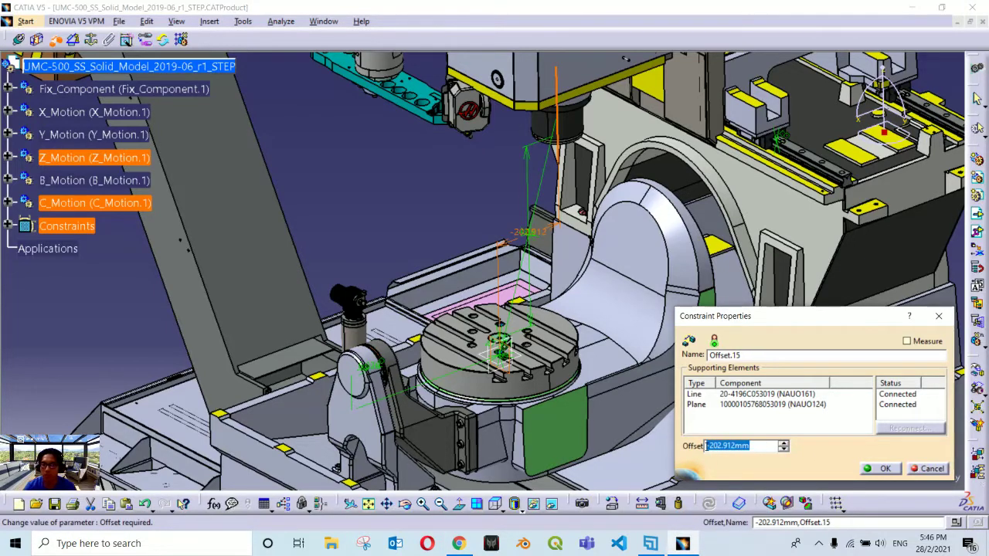
type("-2")
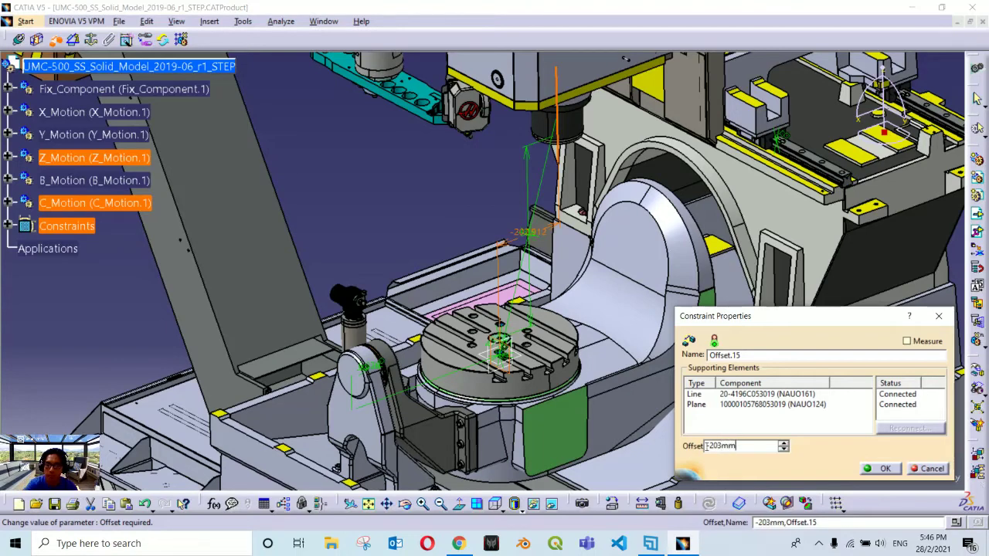
key("Return")
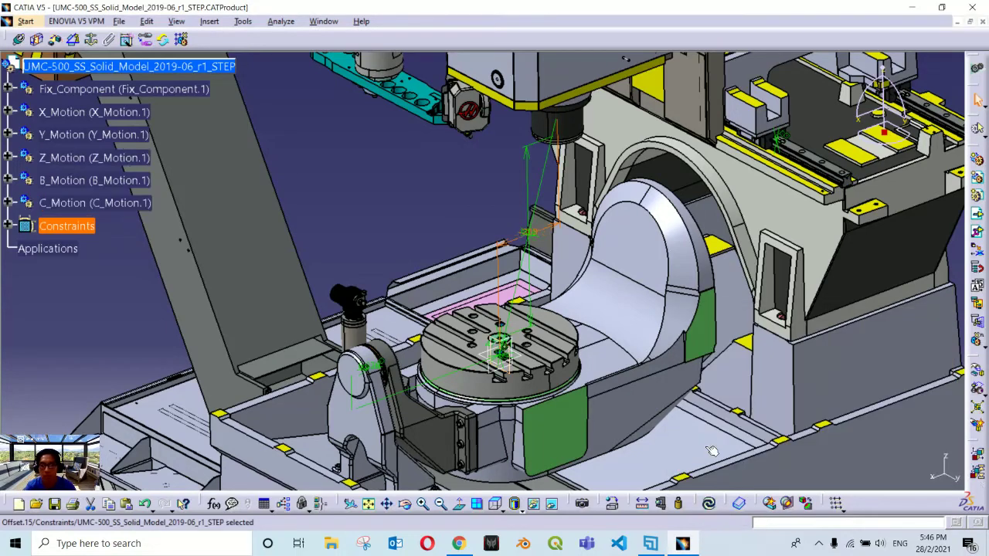
left_click(399, 198)
middle_click_drag(393, 206, 398, 281, "ctrl")
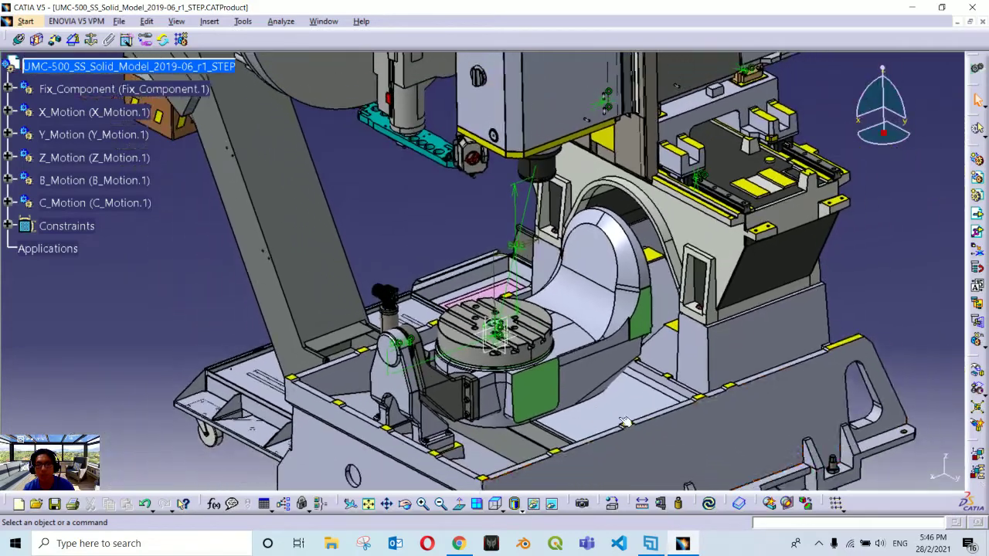
left_click(710, 506)
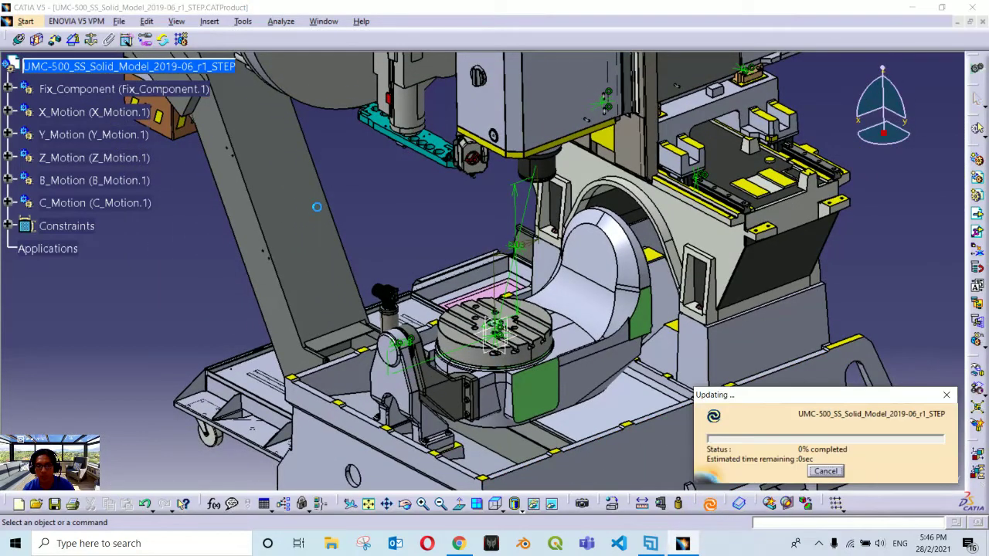
- Analyse the degrees of freedom of the Z_Motion component again, close the analysis, and clear the selection
right_click(85, 161)
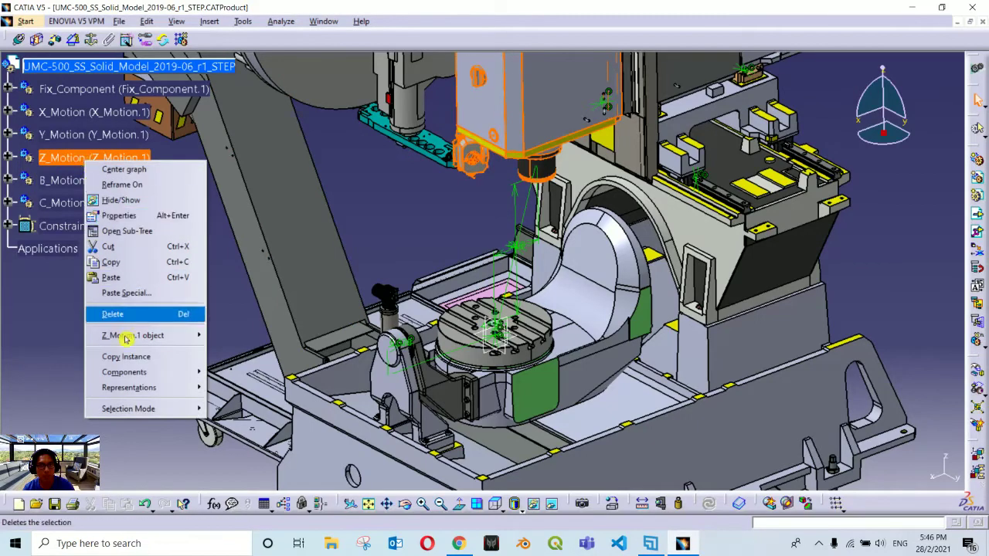
mouse_move(158, 336)
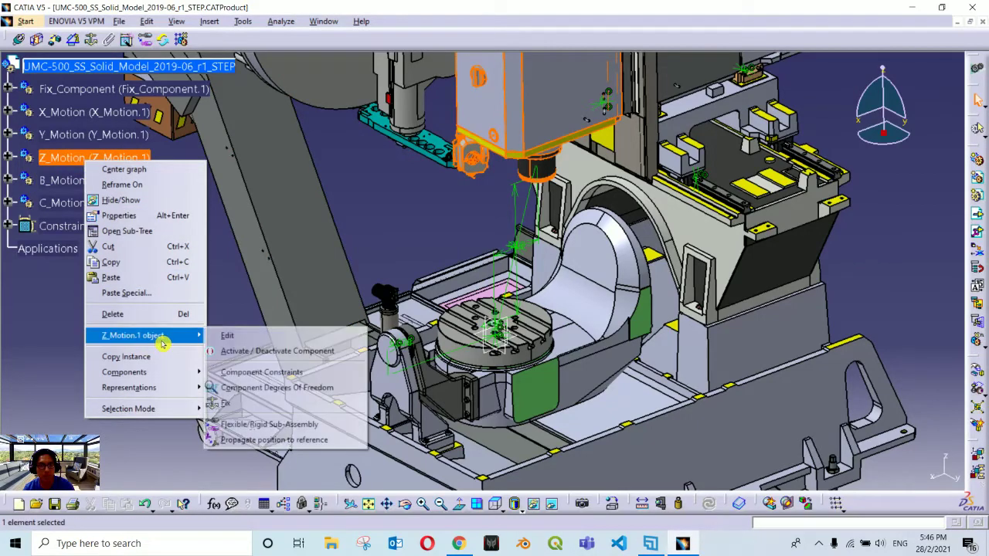
left_click(291, 388)
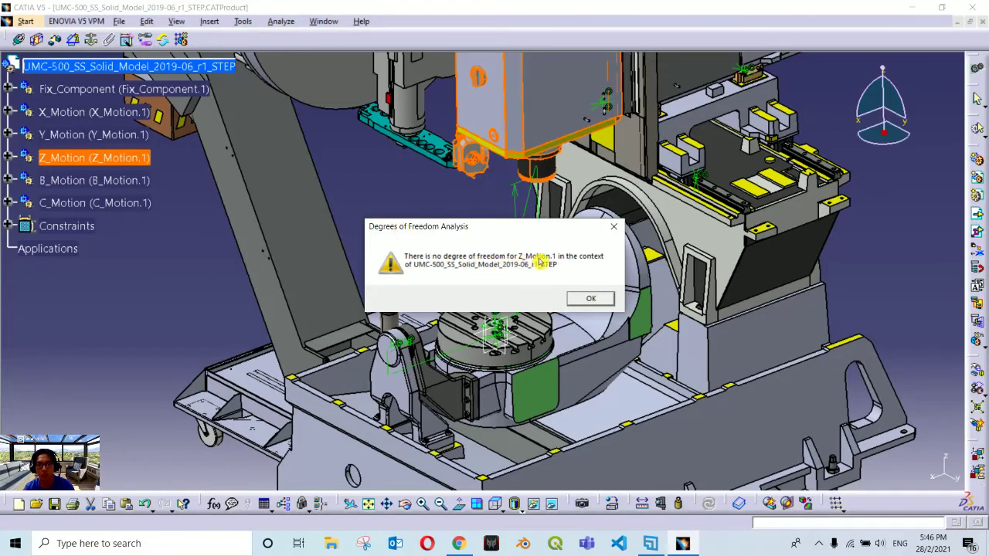
left_click(589, 301)
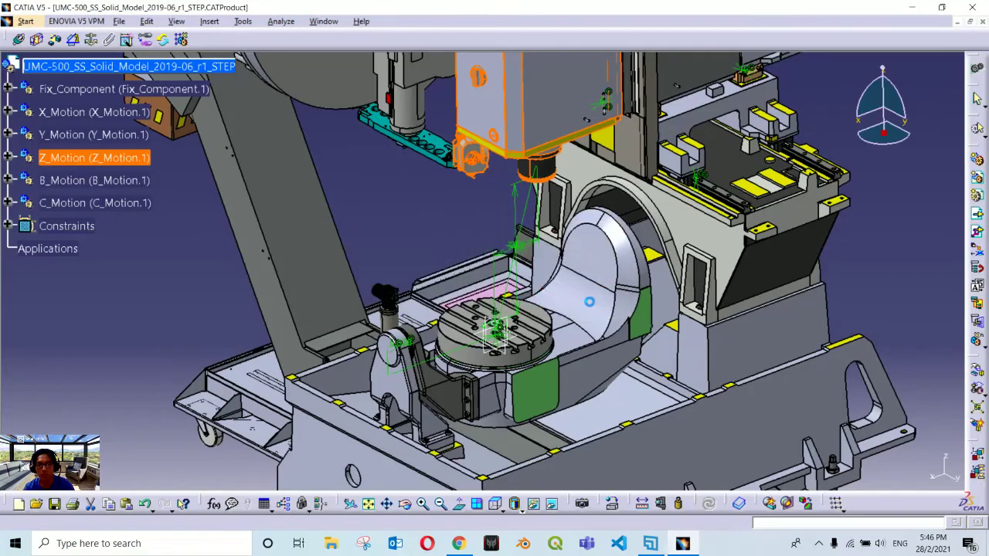
left_click(410, 234)
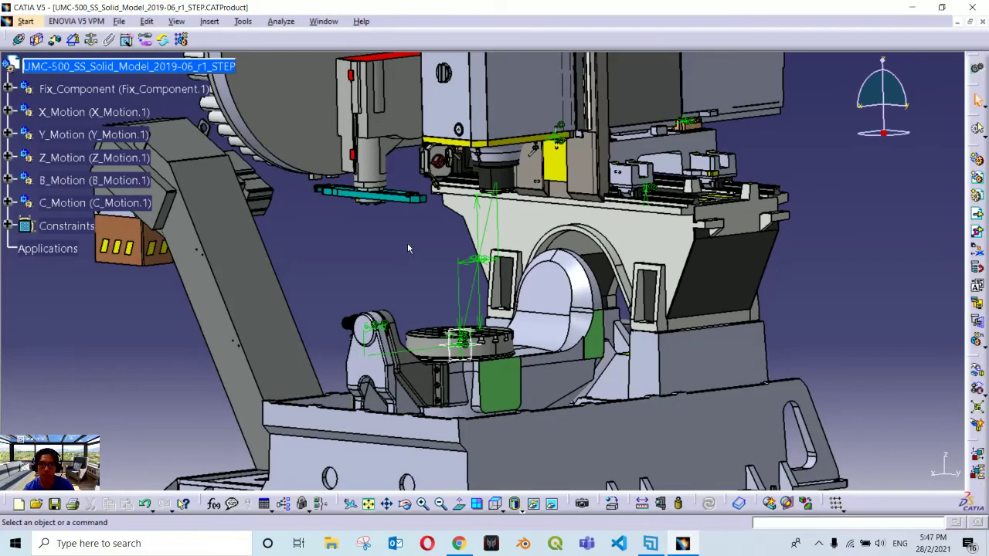
middle_click_drag(409, 248, 382, 254)
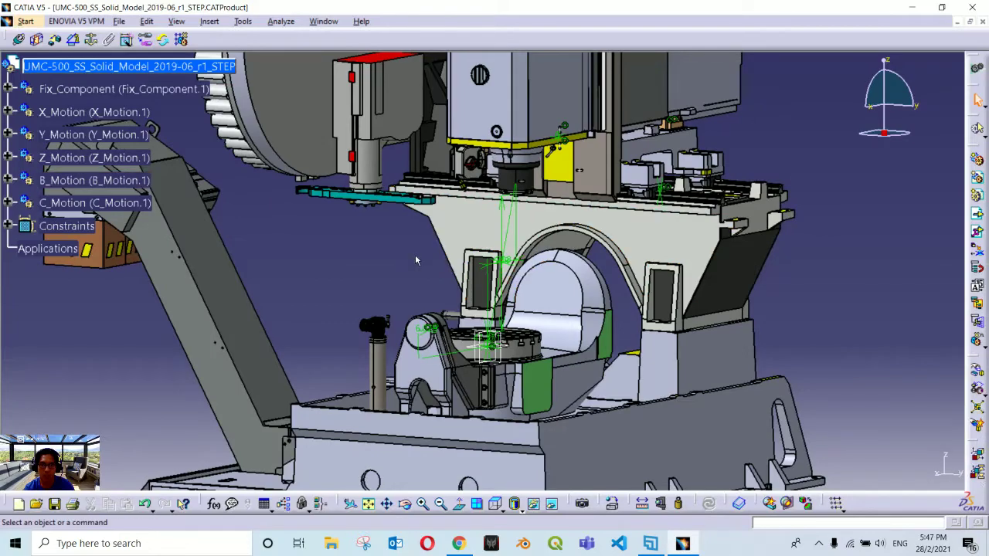
scroll(401, 264, "down", 3)
middle_click_drag(400, 268, 299, 256)
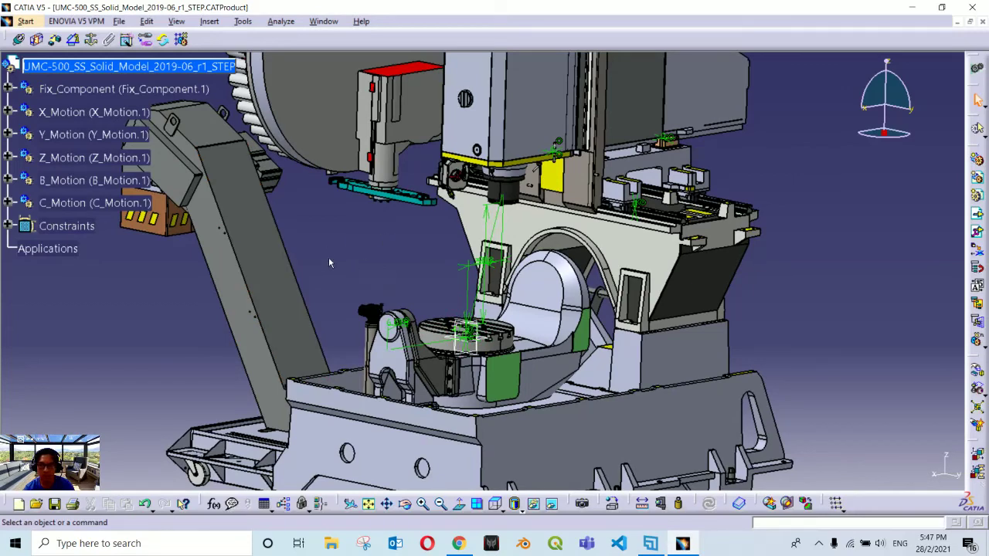
middle_click_drag(358, 262, 358, 262)
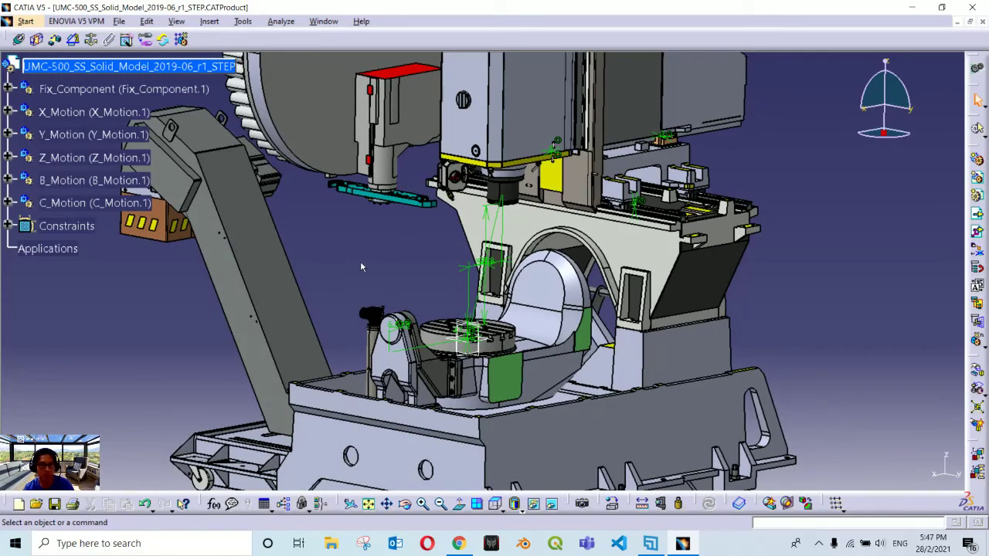